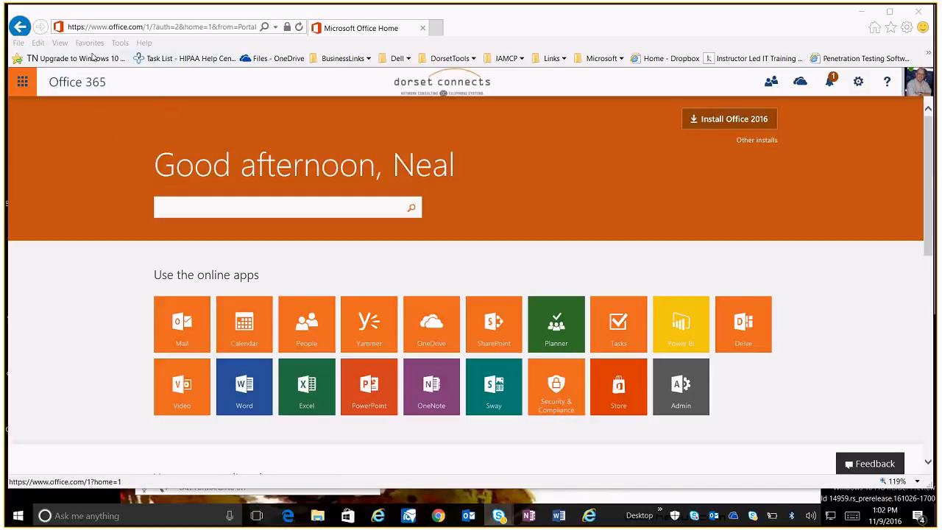
Browse the Office 365 app launcher's Home and New app lists
left_click(24, 86)
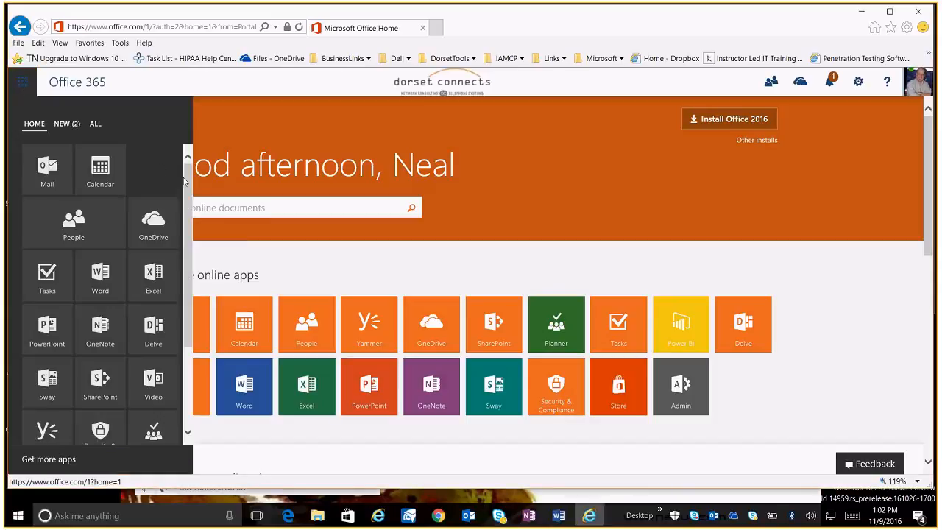
left_click_drag(185, 179, 183, 287)
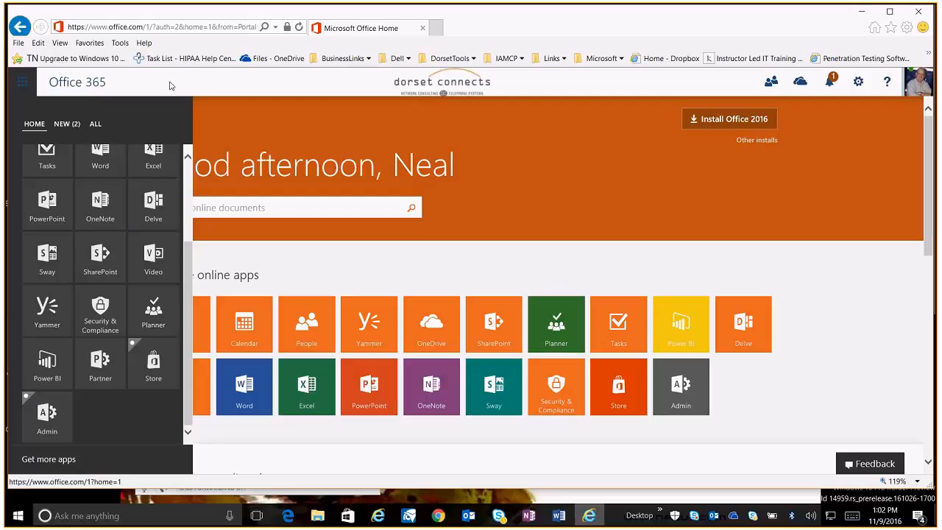
left_click(818, 251)
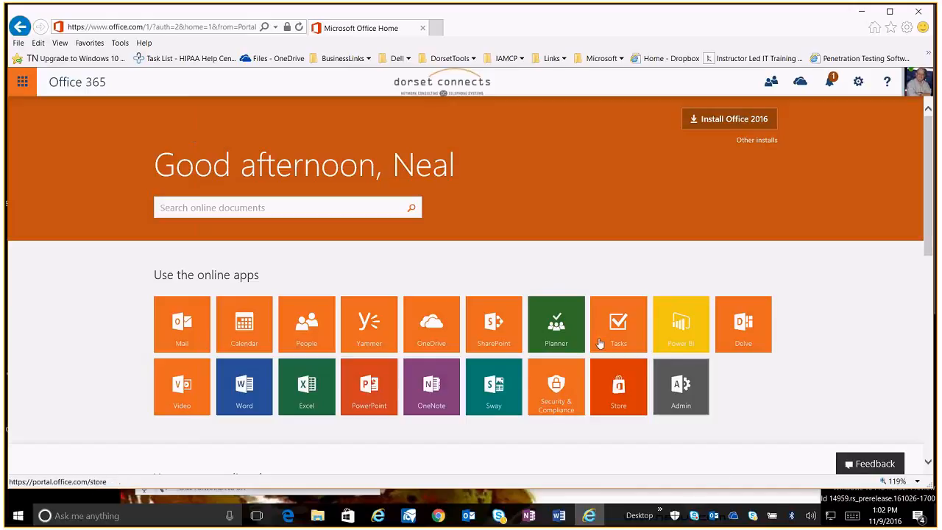
left_click(23, 85)
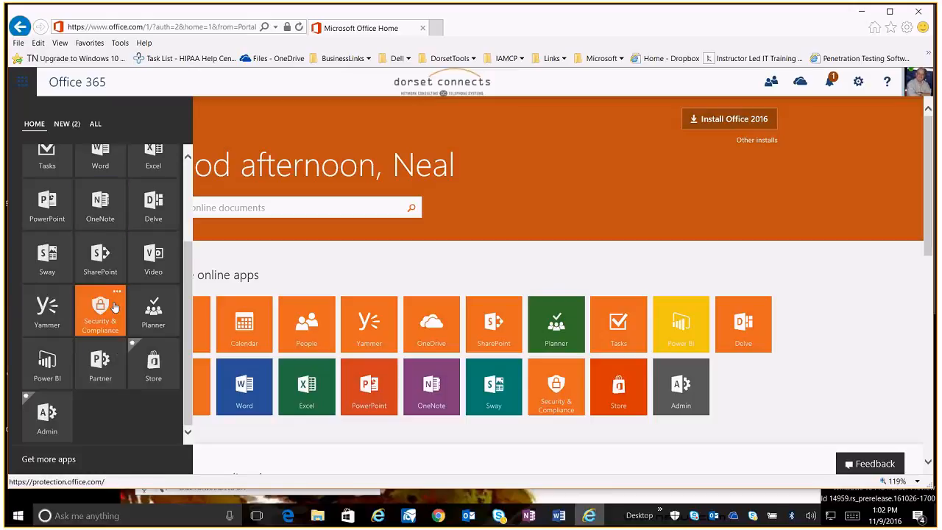
scroll(110, 307, "up", 1)
scroll(114, 308, "up", 1)
left_click(64, 125)
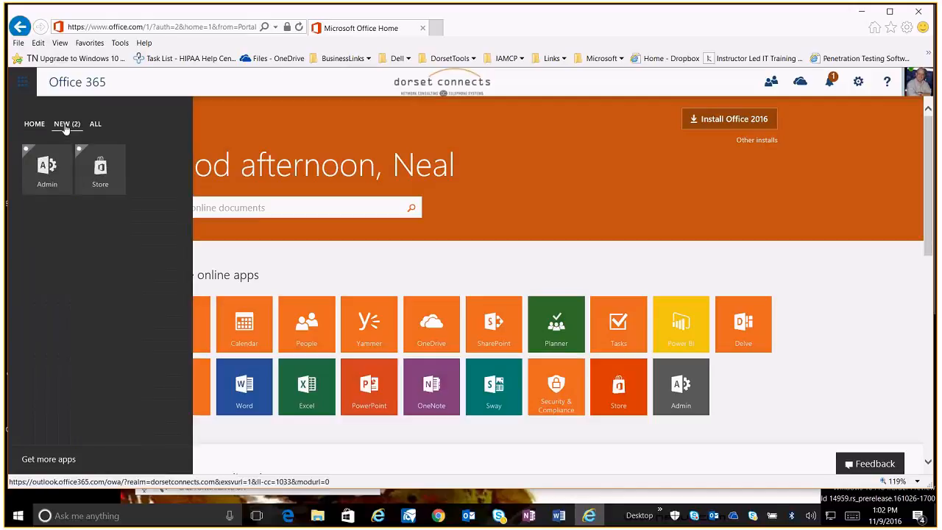
left_click(33, 125)
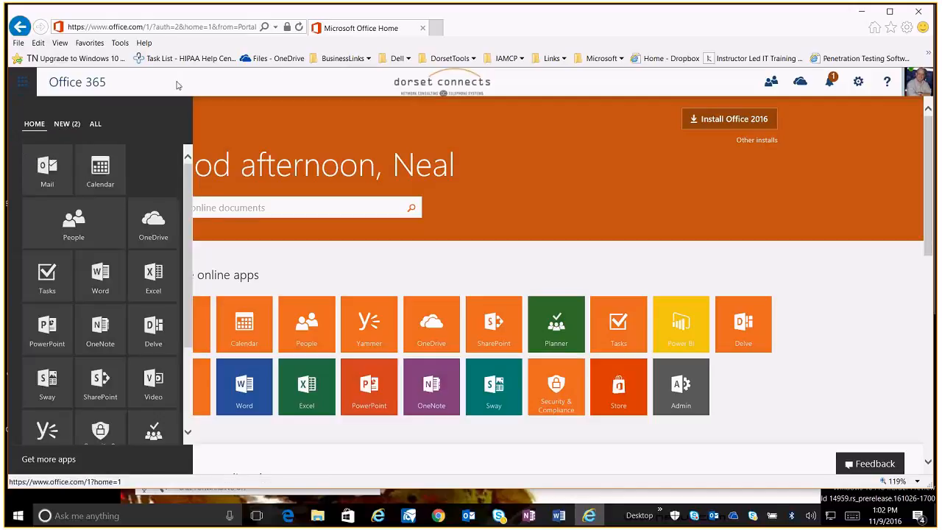
left_click(175, 82)
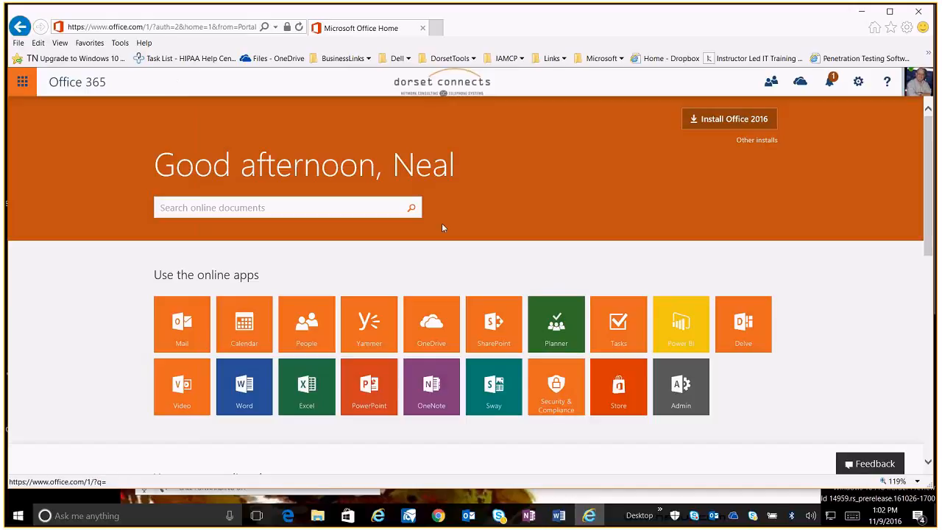
Open Planner and expand the All plans list in its navigation menu
left_click(572, 323)
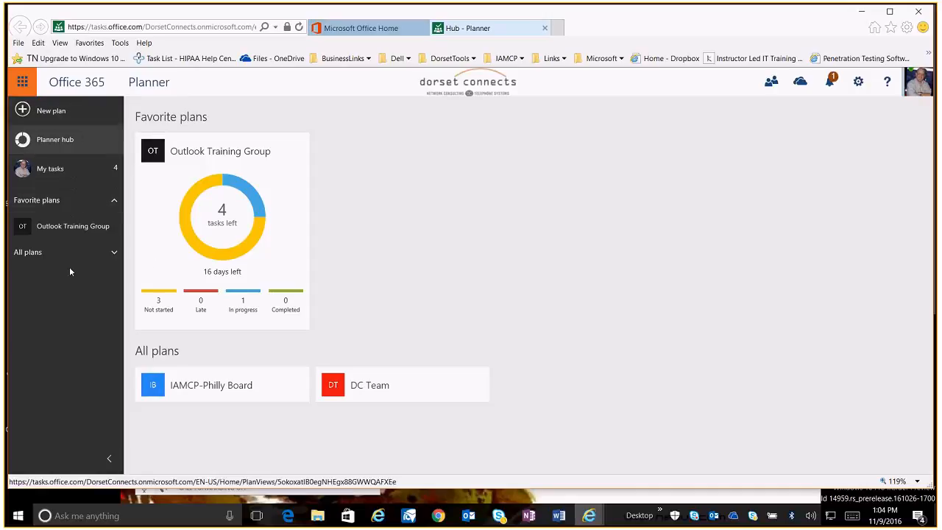
left_click(88, 257)
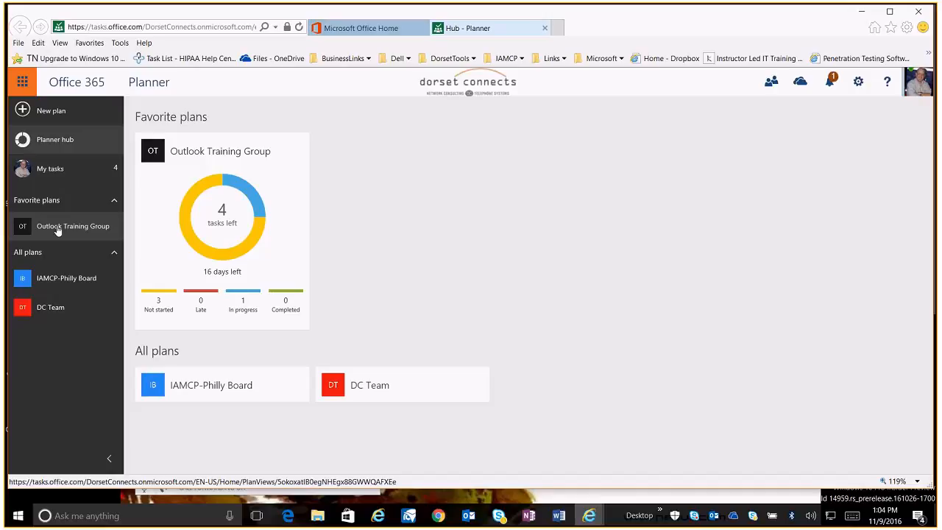
mouse_move(234, 257)
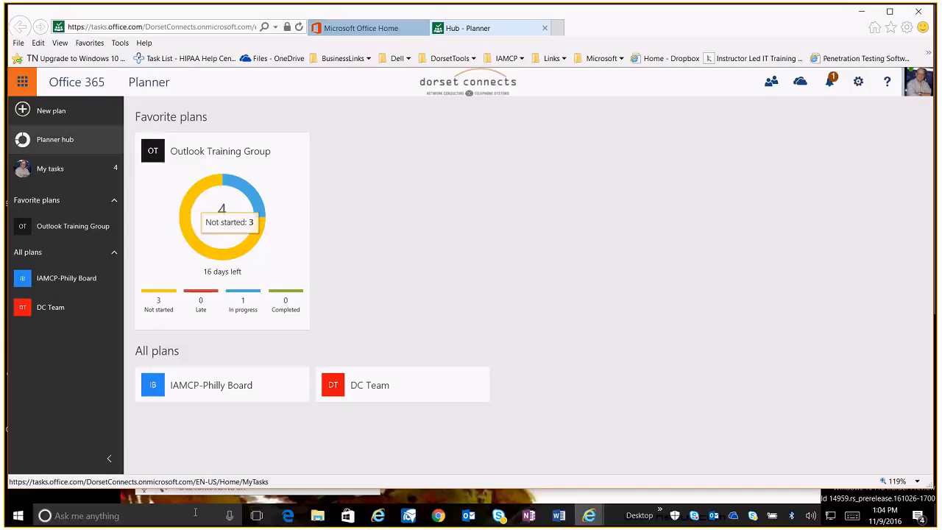
Collapse and re-expand the Planner navigation menu
left_click(116, 464)
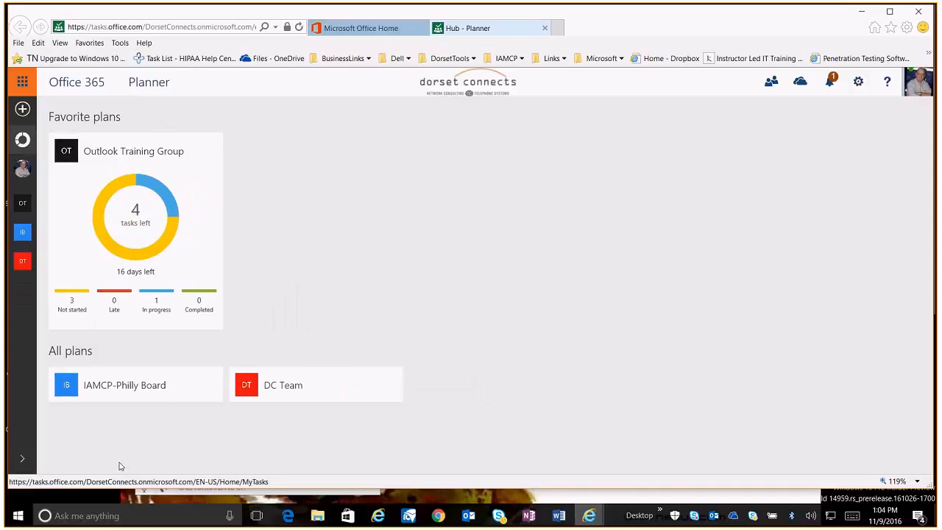
left_click(22, 464)
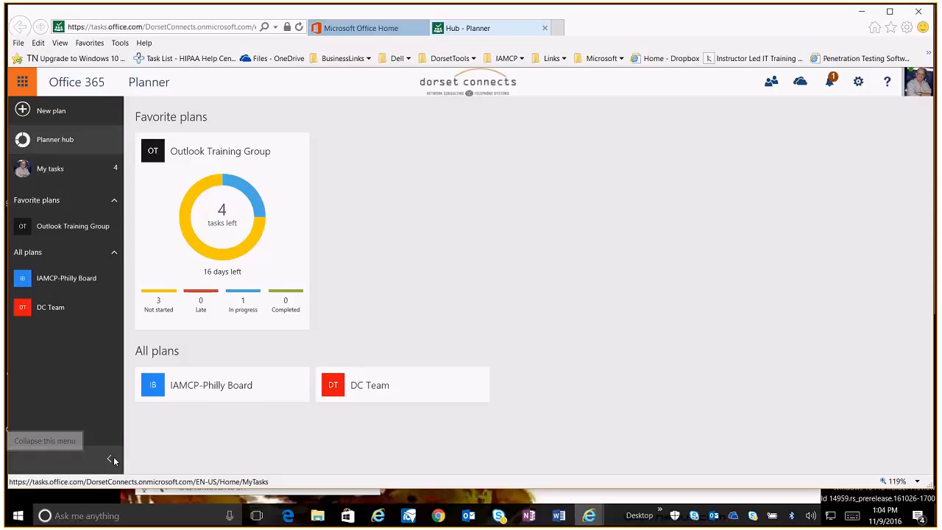
left_click(111, 457)
left_click(25, 458)
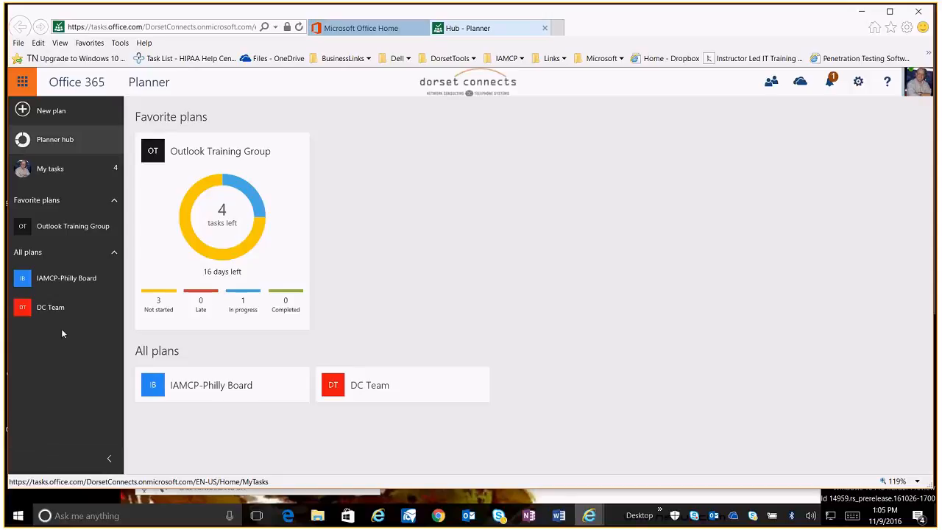
Open the IAMCP-Philly Board plan and return to the Planner hub
left_click(202, 391)
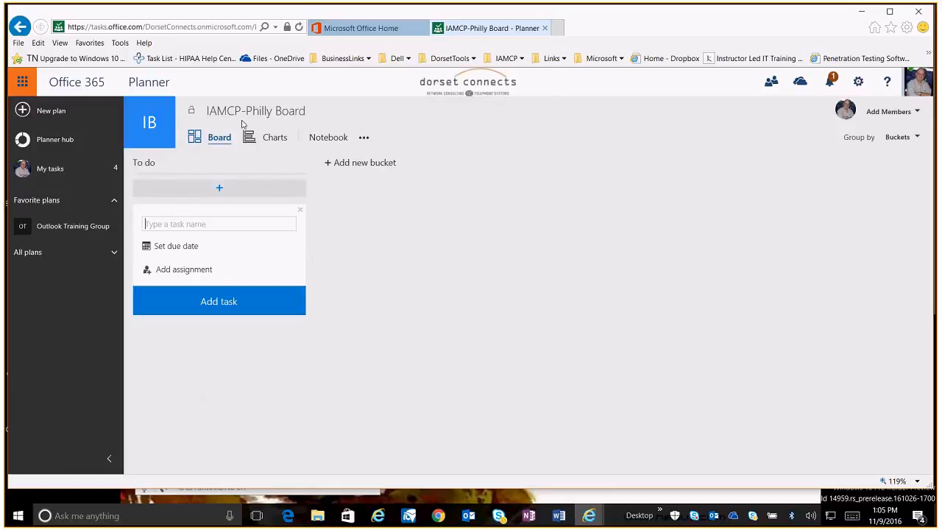
left_click(58, 144)
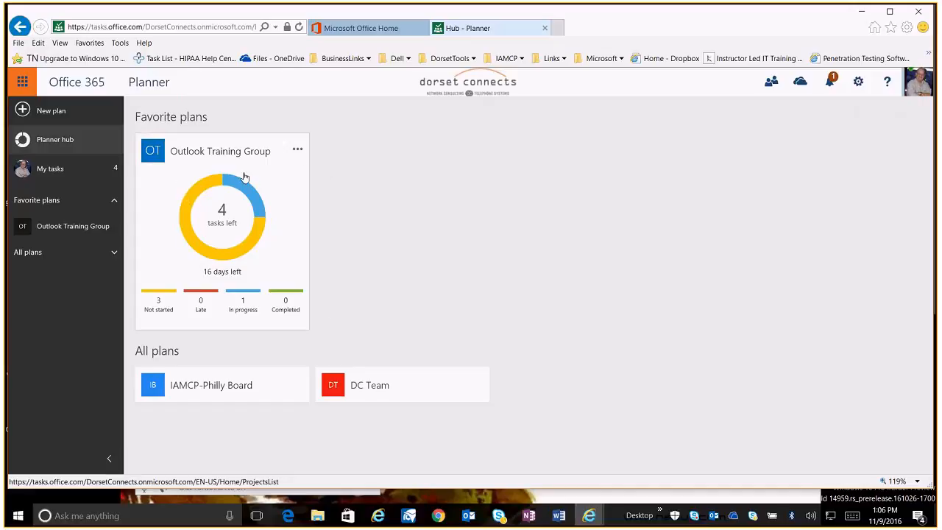
Check the Outlook Training Group card's options menu and open that plan from its hub card
left_click(299, 153)
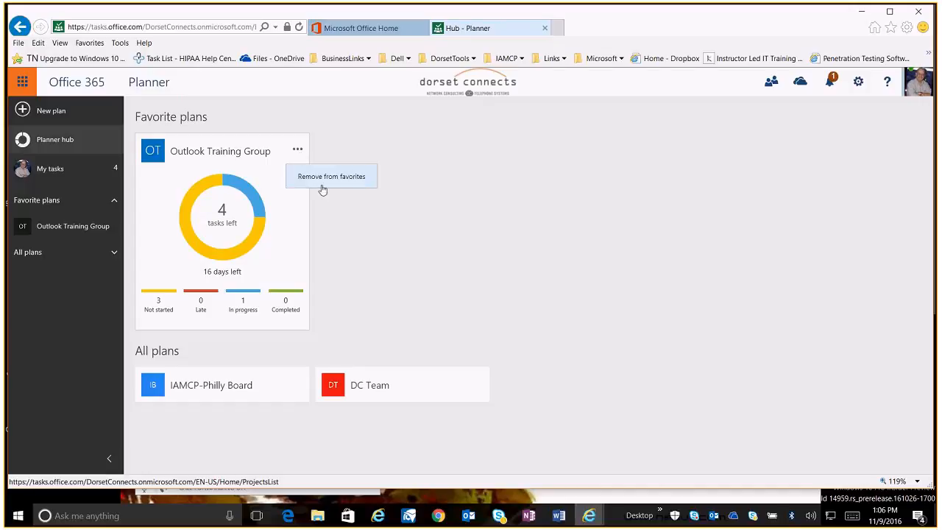
left_click(321, 183)
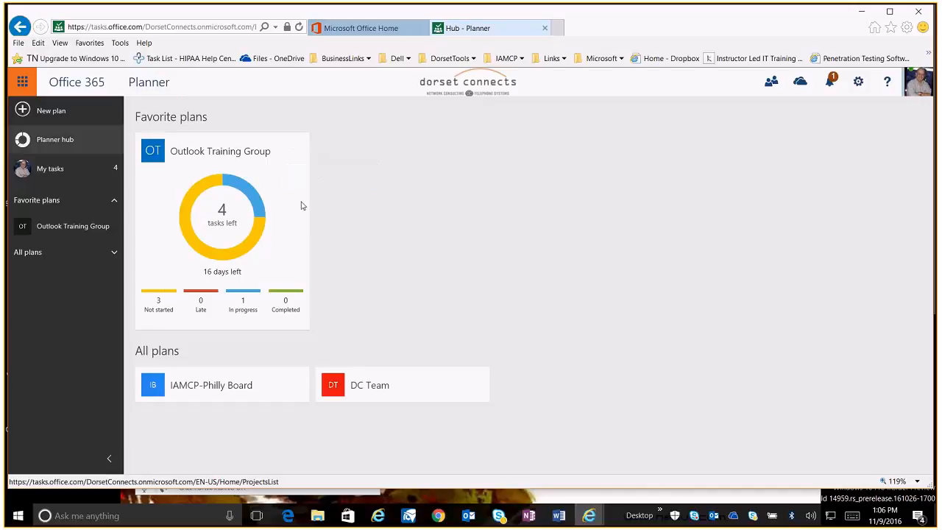
mouse_move(237, 183)
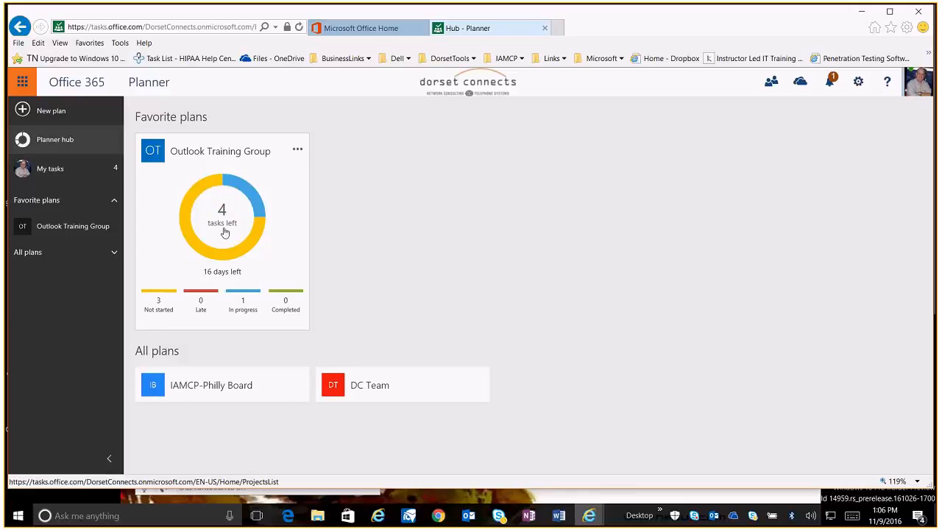
mouse_move(199, 196)
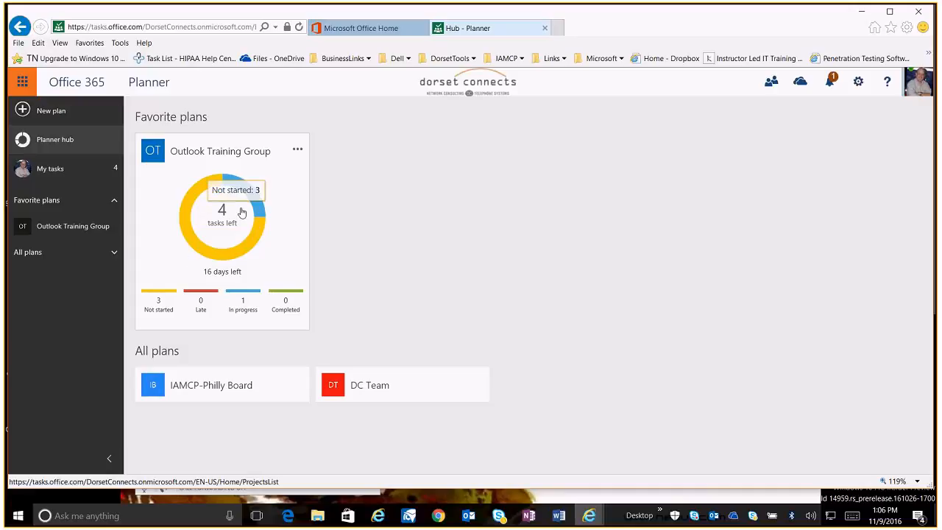
mouse_move(254, 206)
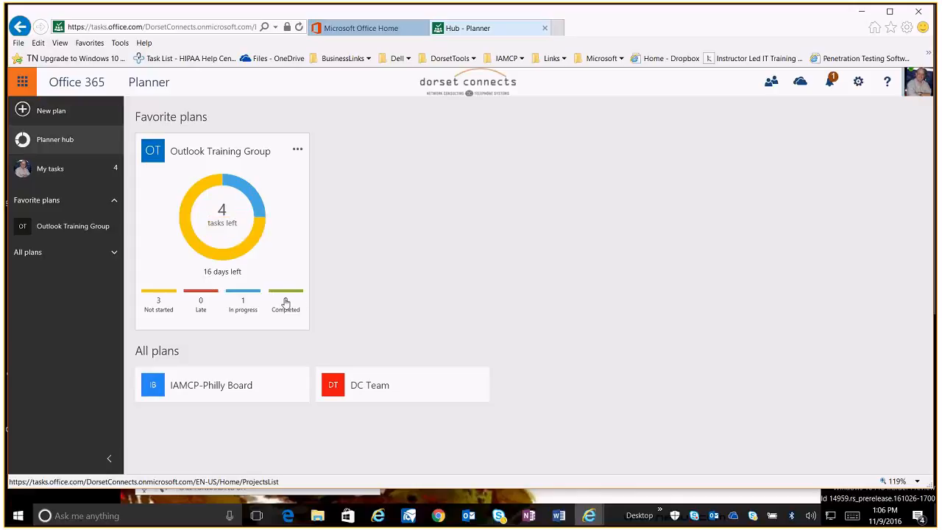
left_click(225, 255)
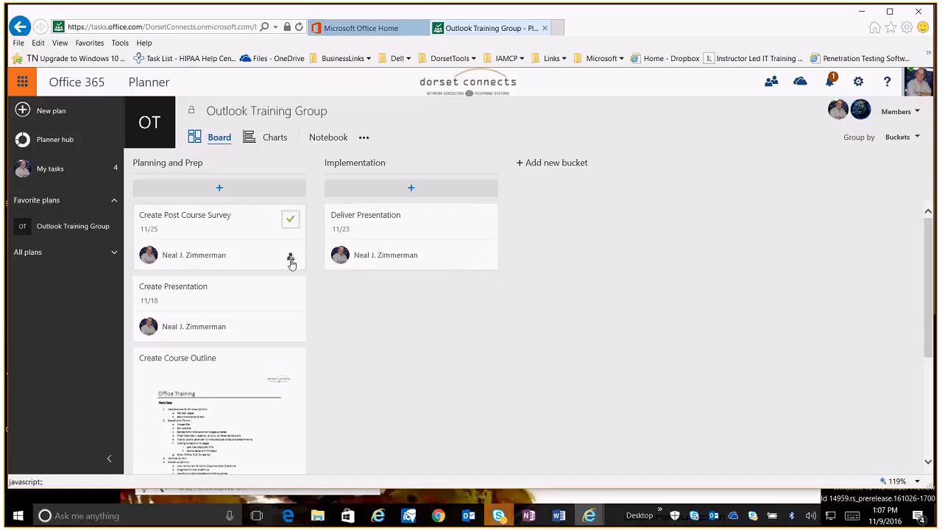
Scroll through the task cards on the Outlook Training Group board
scroll(250, 232, "down", 1)
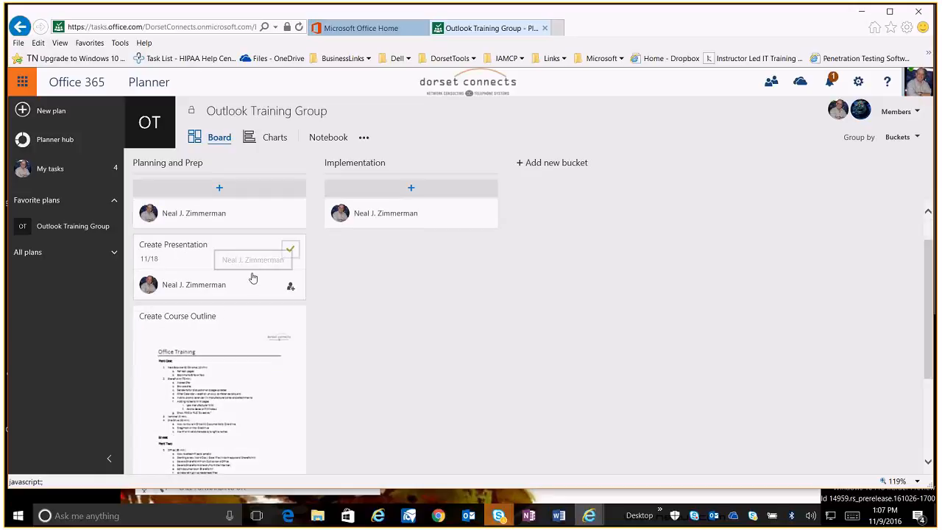
scroll(254, 287, "up", 1)
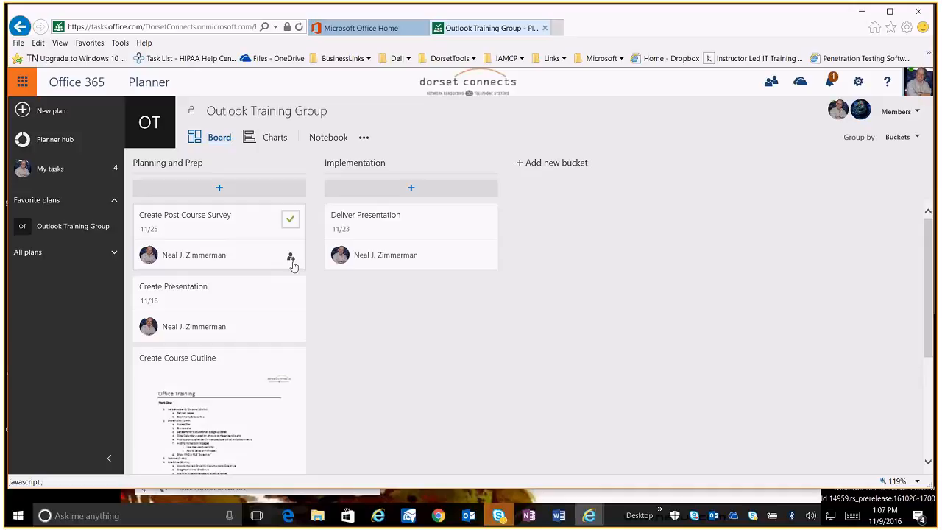
scroll(353, 342, "down", 1)
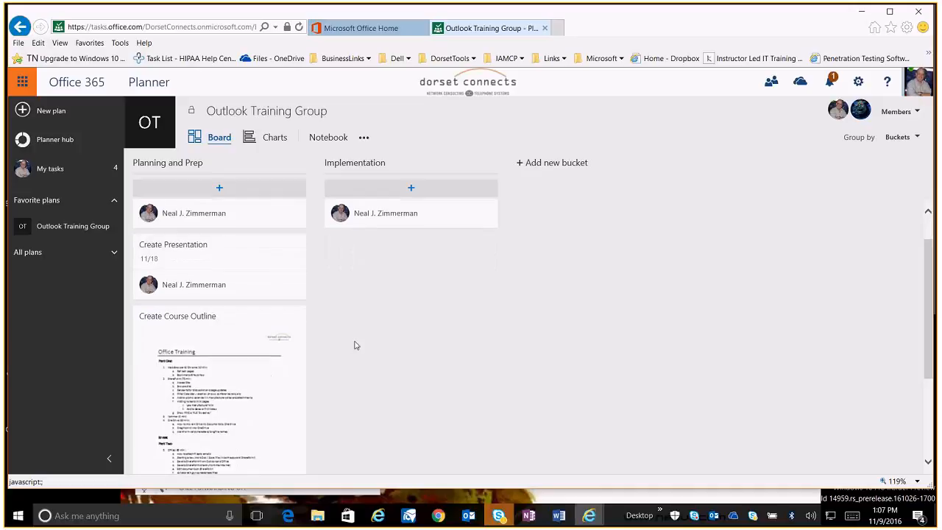
scroll(354, 345, "down", 1)
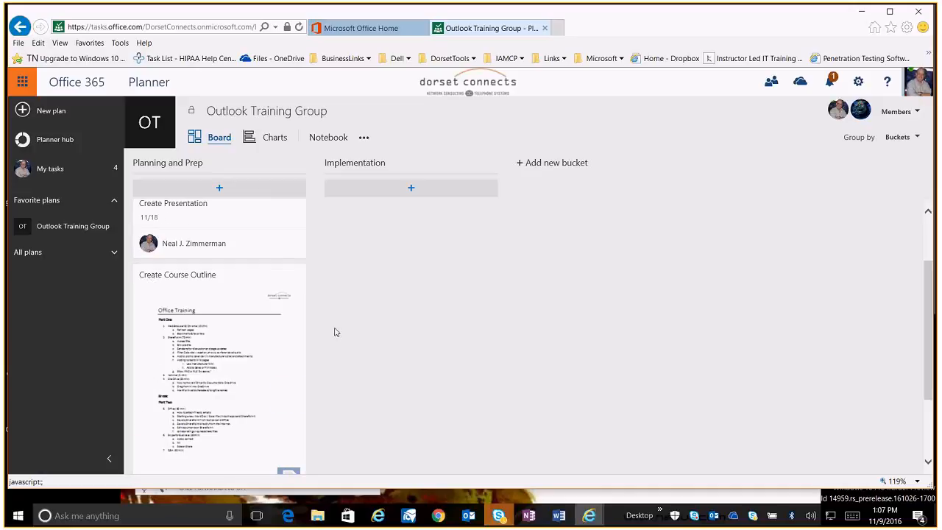
scroll(334, 332, "down", 2)
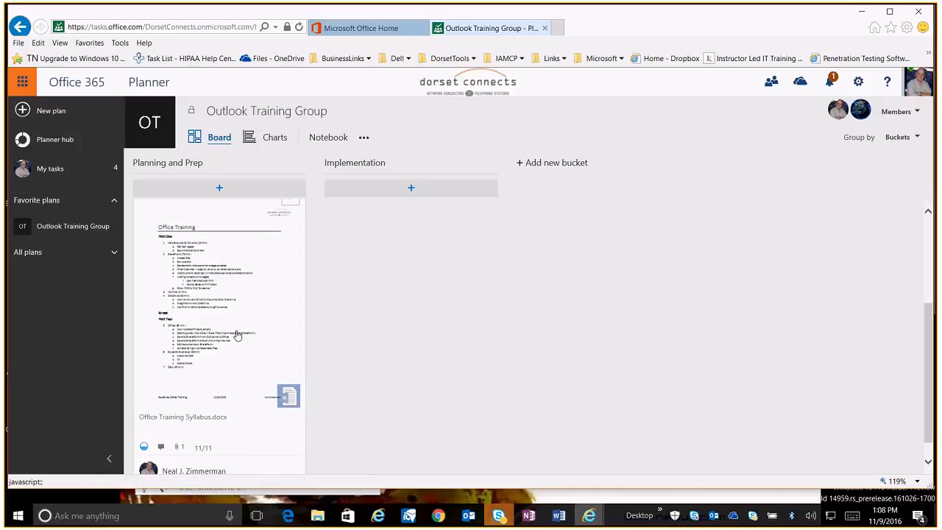
scroll(337, 395, "up", 2)
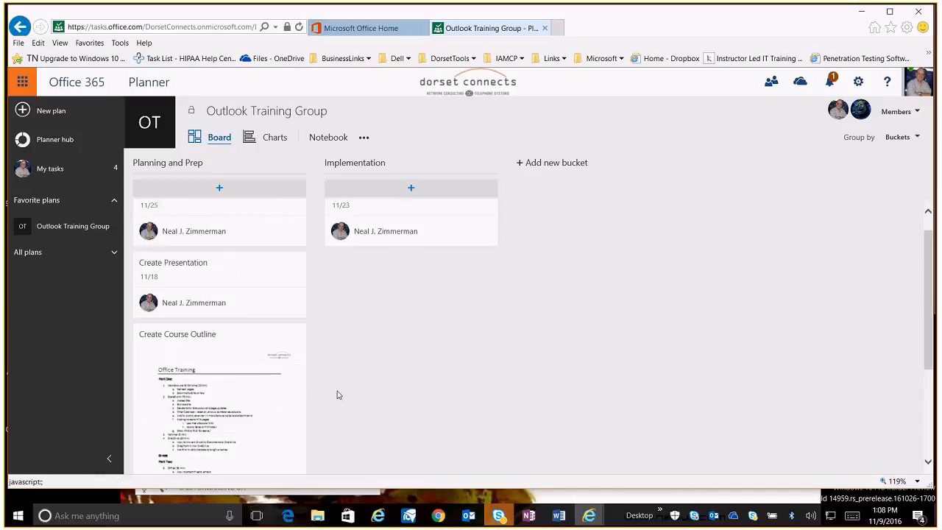
scroll(337, 395, "up", 1)
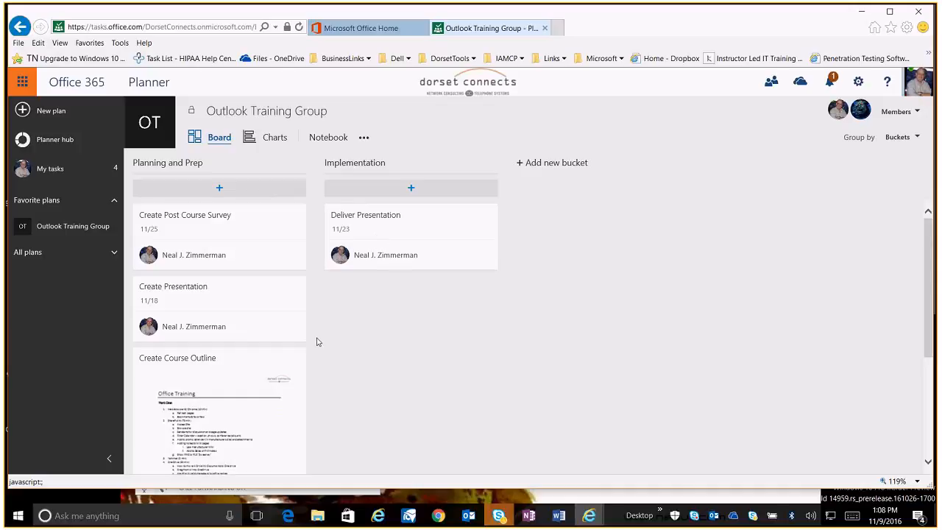
scroll(317, 341, "down", 3)
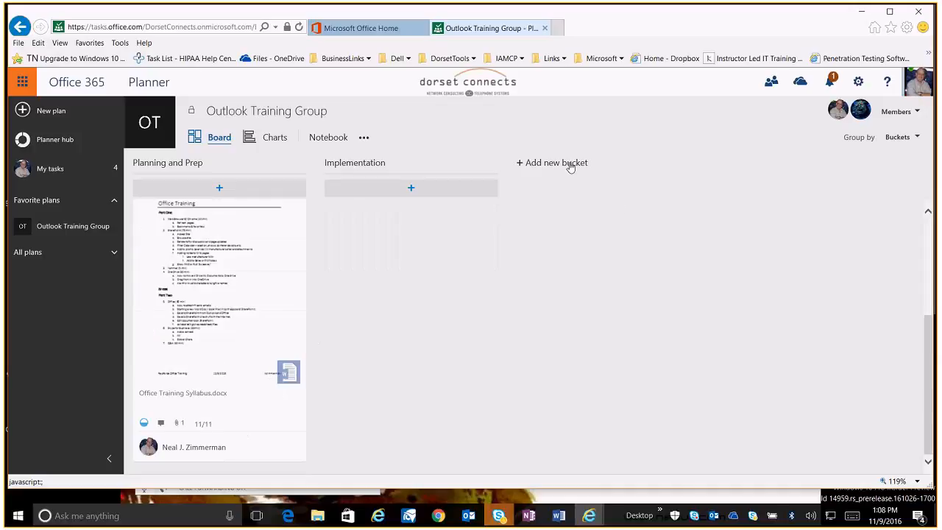
scroll(437, 337, "up", 3)
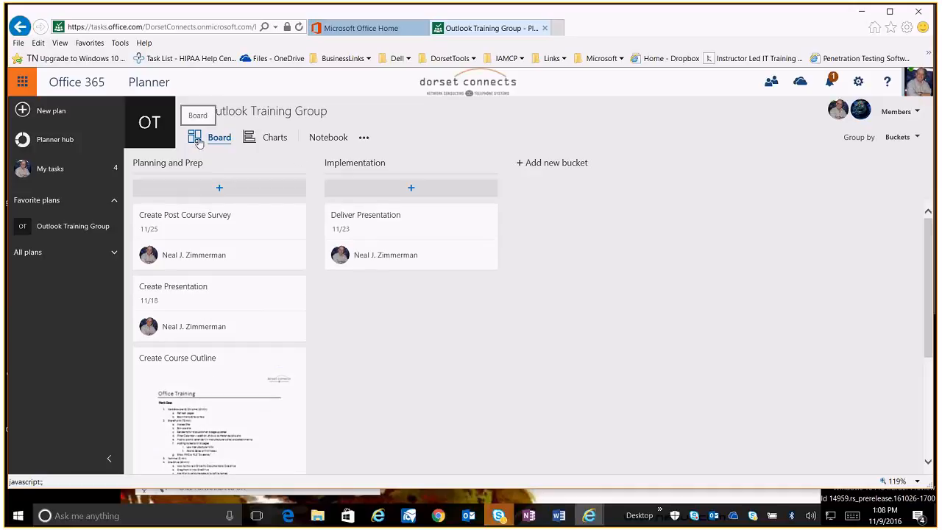
Switch the plan to the Charts view and examine the members' task breakdown
left_click(248, 139)
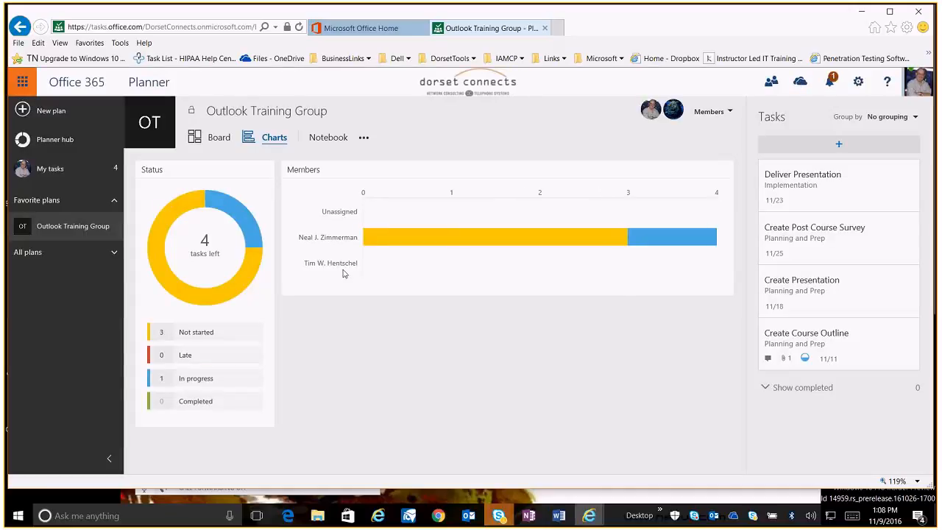
mouse_move(369, 249)
mouse_move(660, 244)
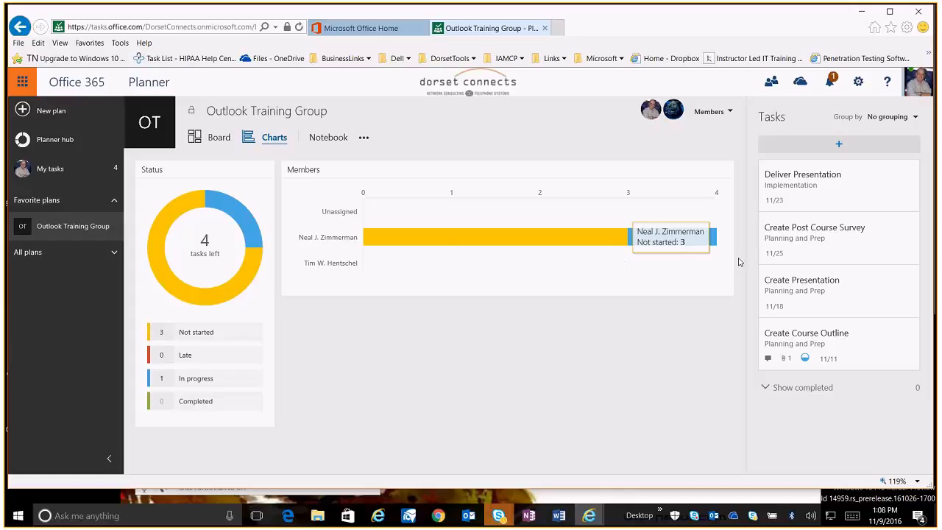
Group the task list by Assigned to
left_click(915, 119)
left_click(861, 155)
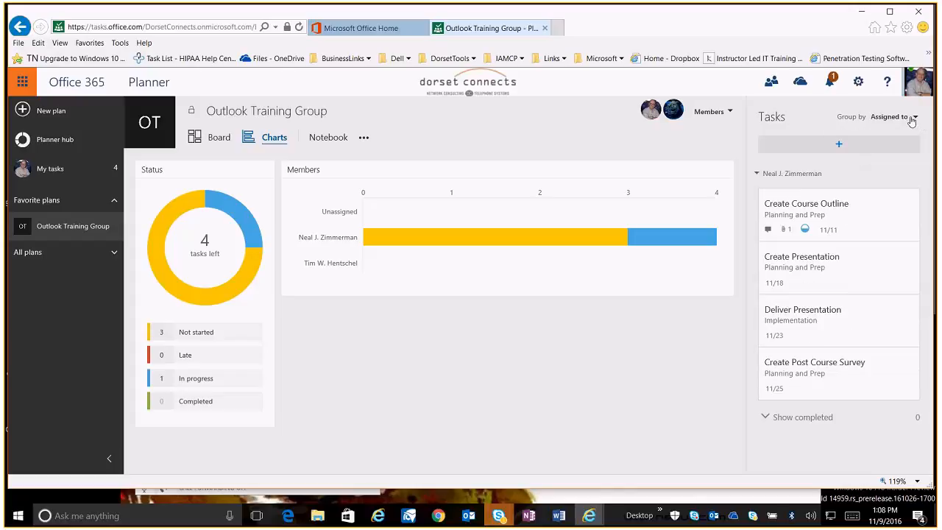
Regroup the task list by Due date, then by Progress
left_click(912, 120)
left_click(850, 172)
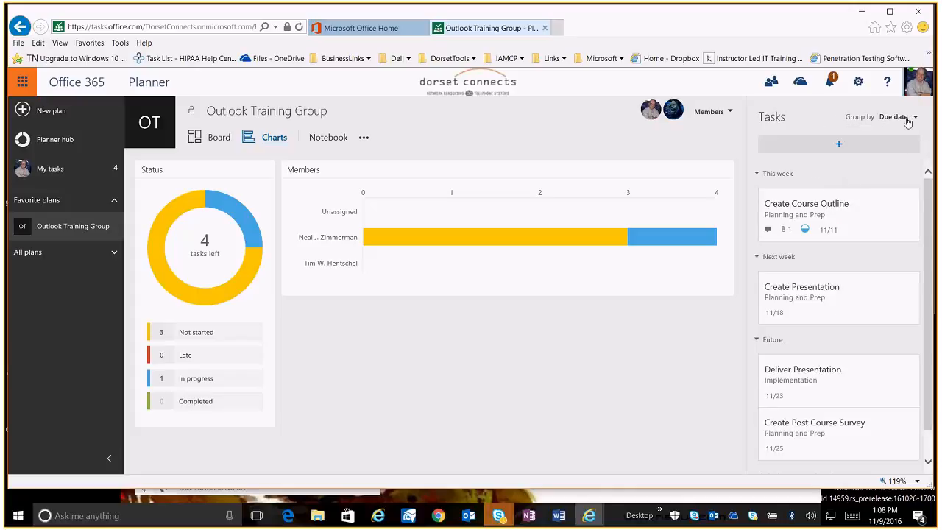
left_click(908, 123)
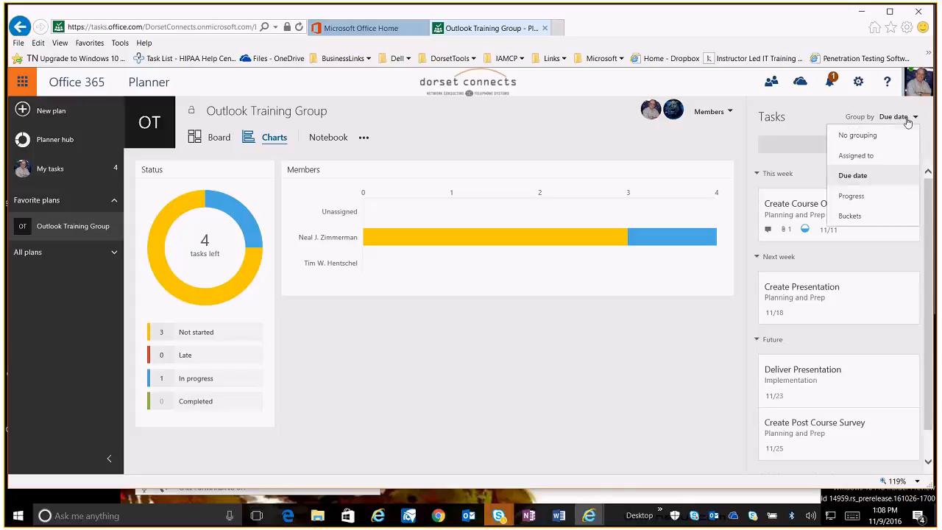
left_click(852, 197)
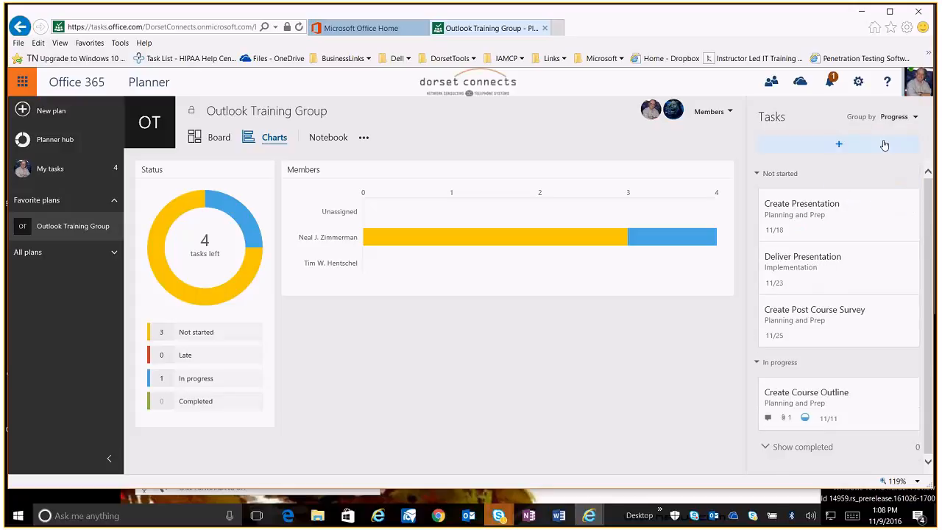
Group the task list by Buckets
left_click(899, 117)
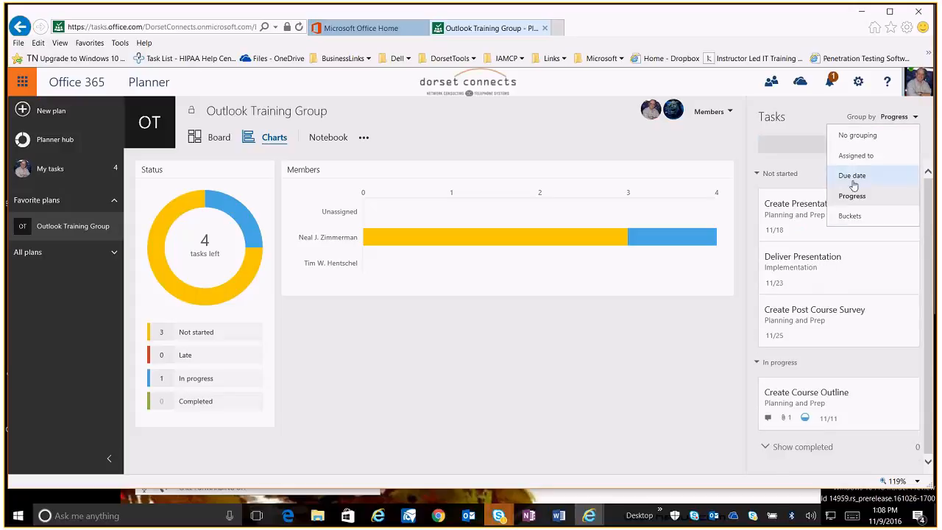
left_click(851, 215)
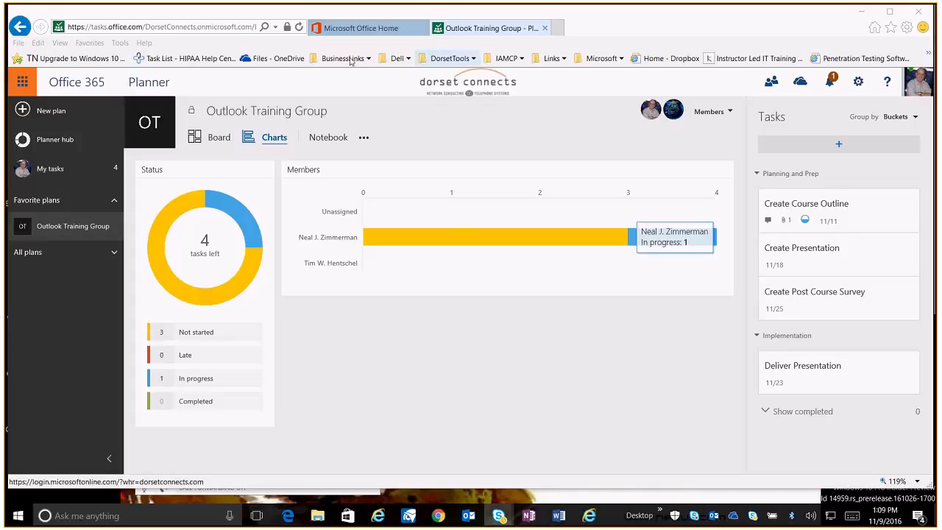
Open the plan's Notebook and close its tab again
left_click(323, 140)
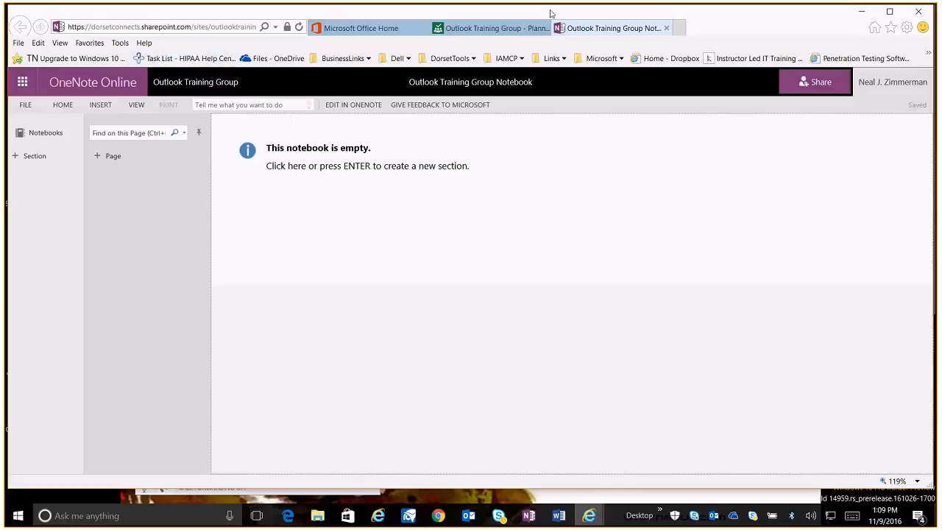
left_click(666, 30)
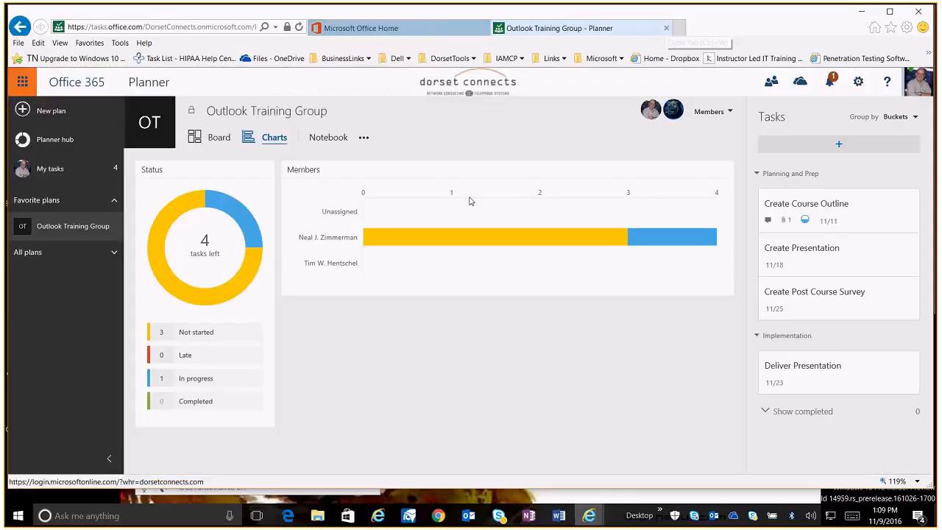
Open the plan group's Conversations from the more-options menu and dismiss the tip
left_click(364, 138)
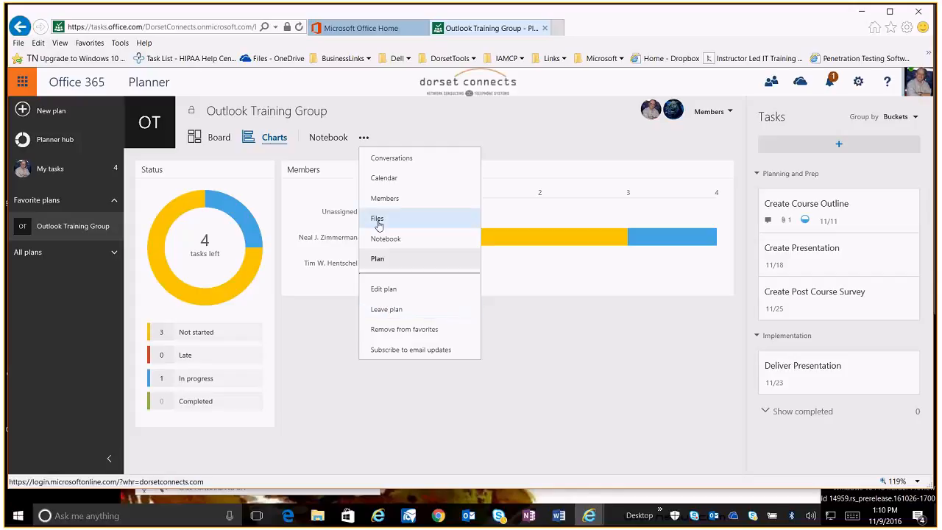
left_click(398, 167)
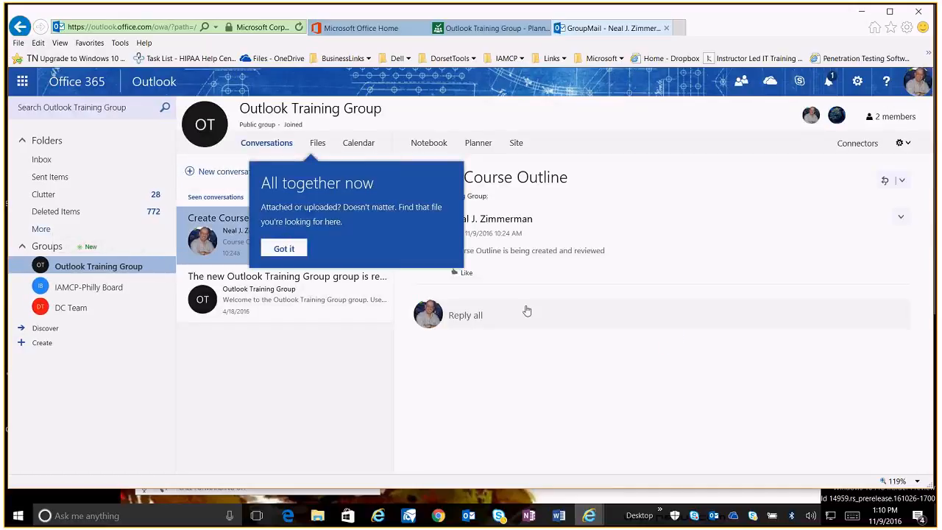
left_click(502, 418)
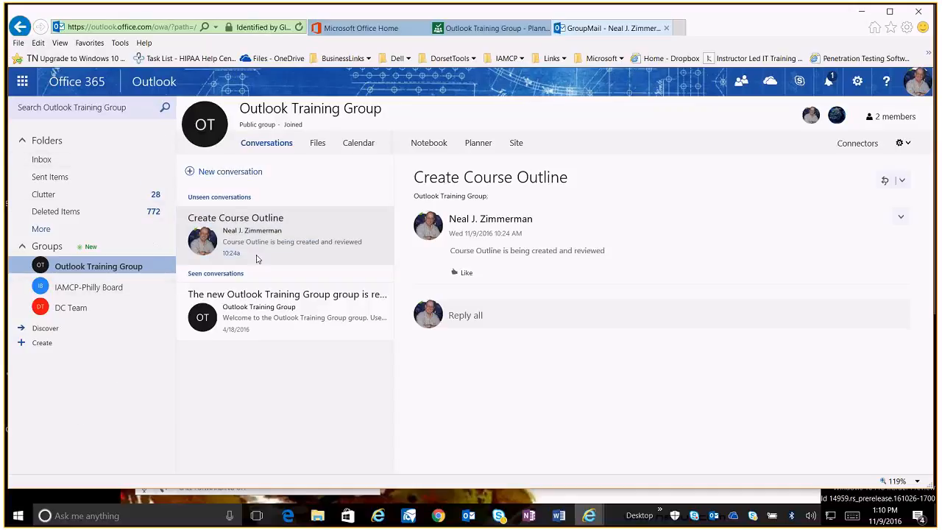
Open the group's welcome conversation and scroll through its content
left_click(254, 329)
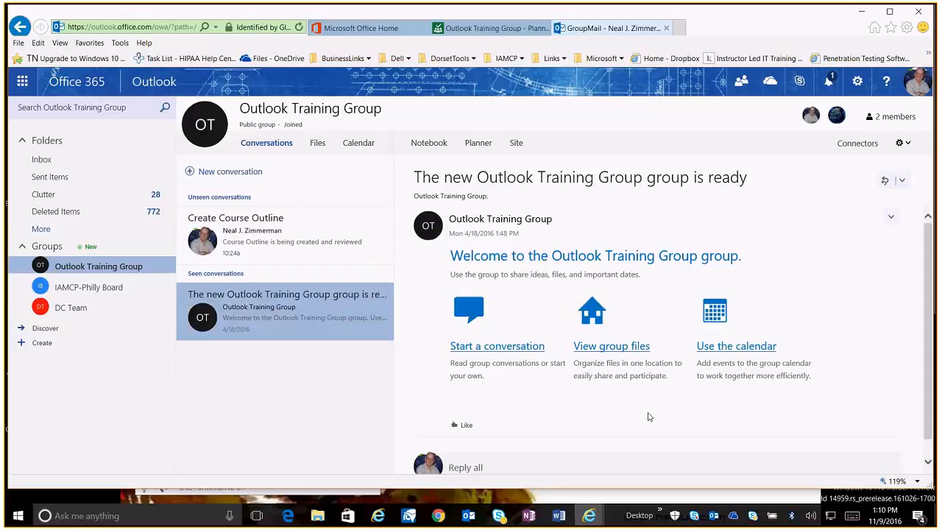
scroll(650, 417, "down", 1)
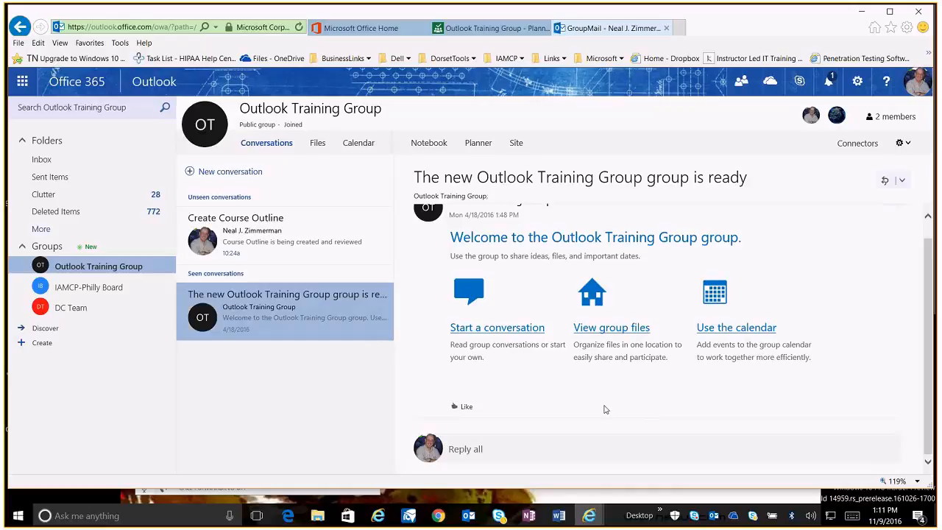
scroll(606, 408, "up", 1)
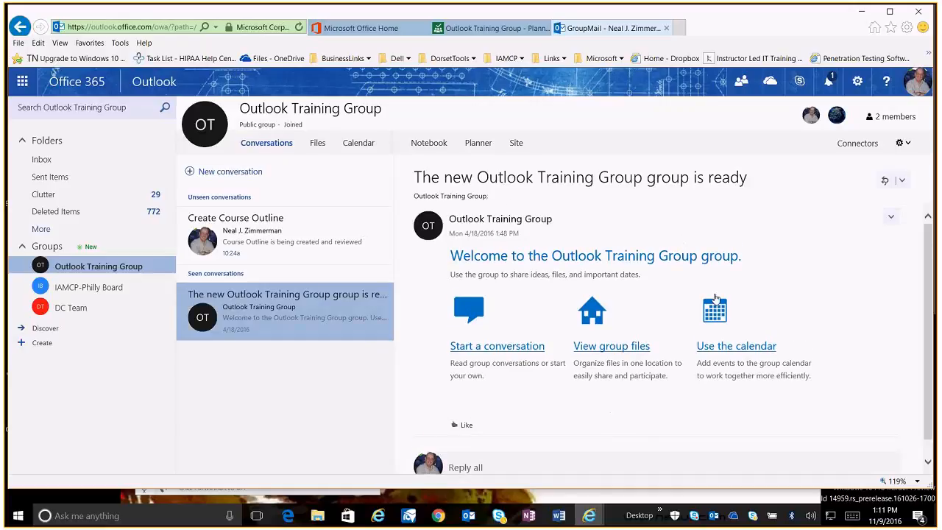
scroll(713, 317, "down", 1)
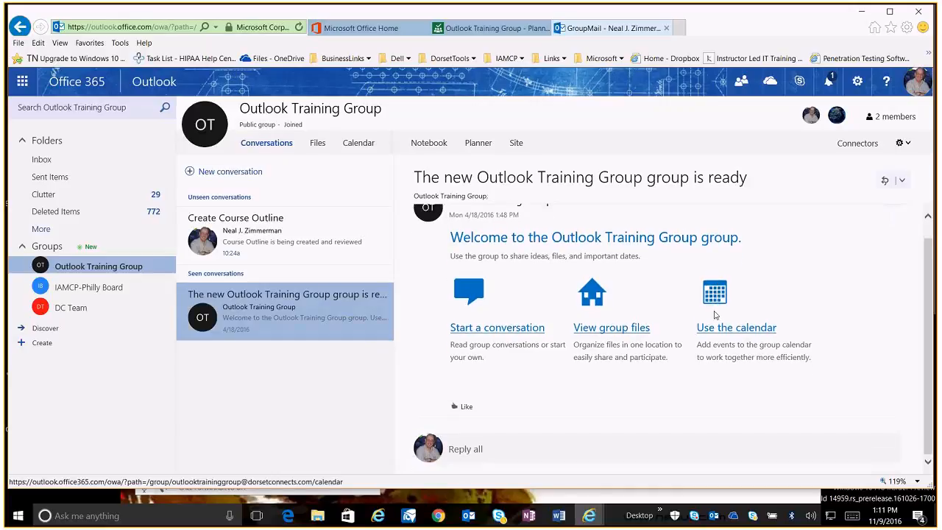
scroll(713, 315, "up", 1)
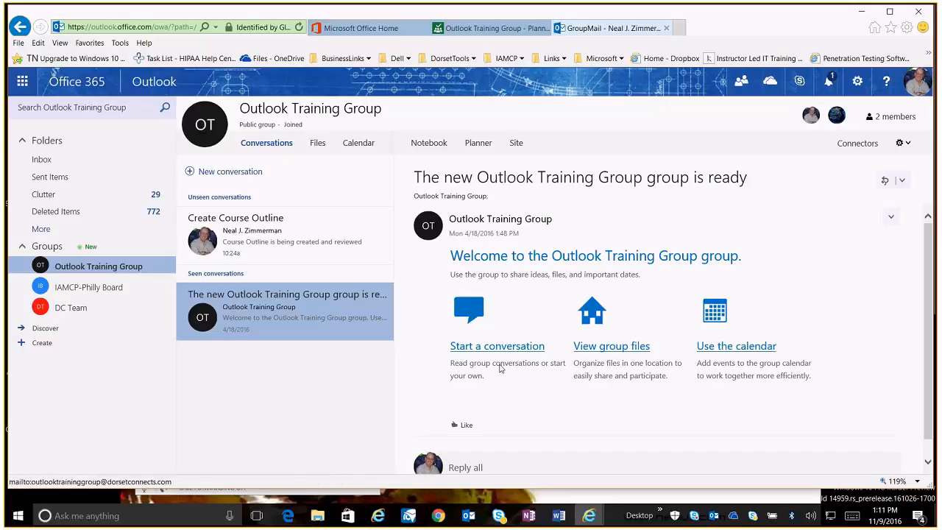
Return to the Planner tab and switch the plan to the Board view
left_click(485, 28)
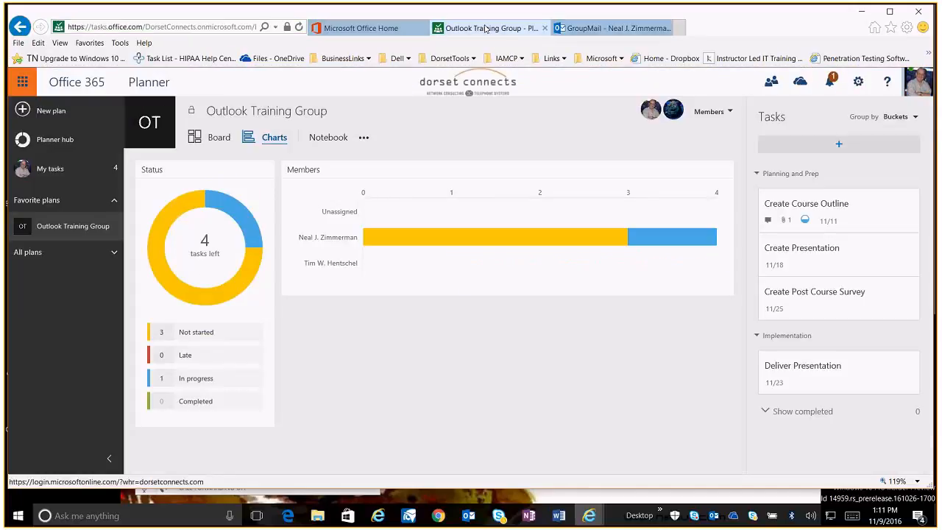
mouse_move(669, 247)
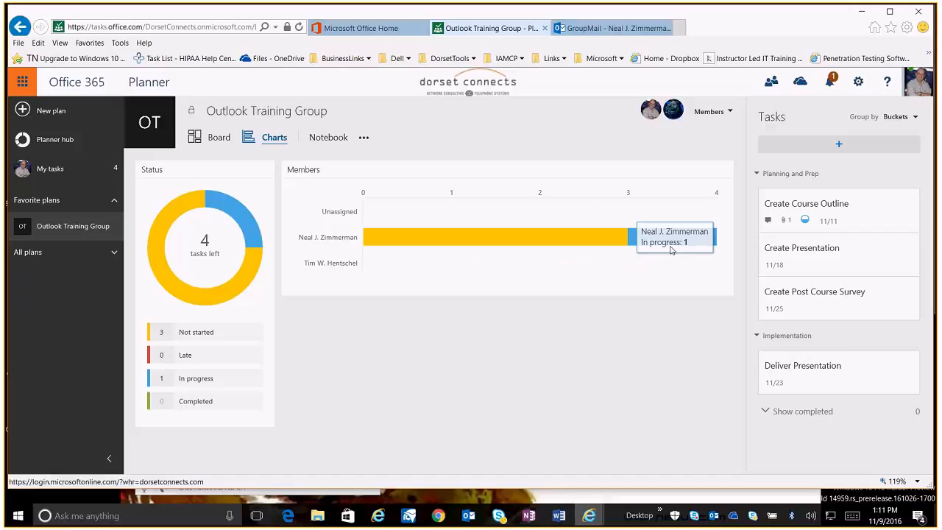
left_click(219, 137)
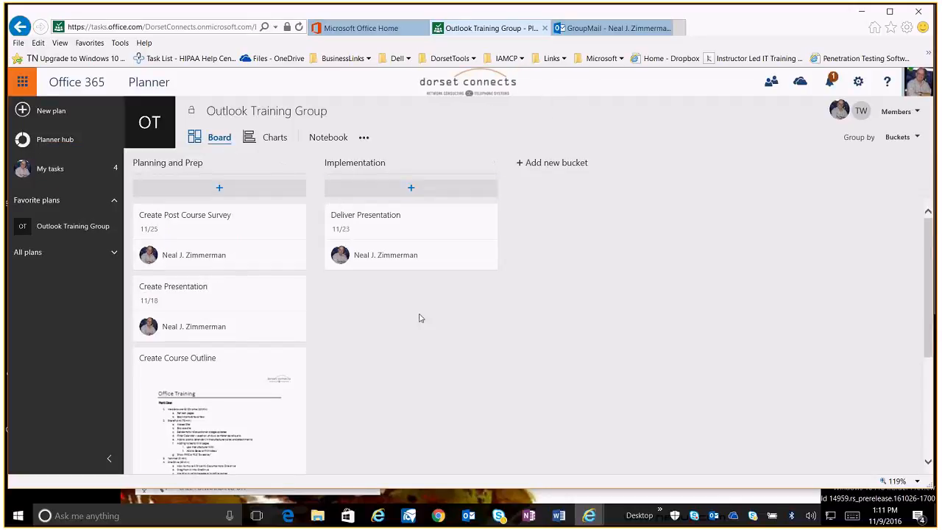
Open the Deliver Presentation task and keep its bucket set to Implementation
left_click(361, 228)
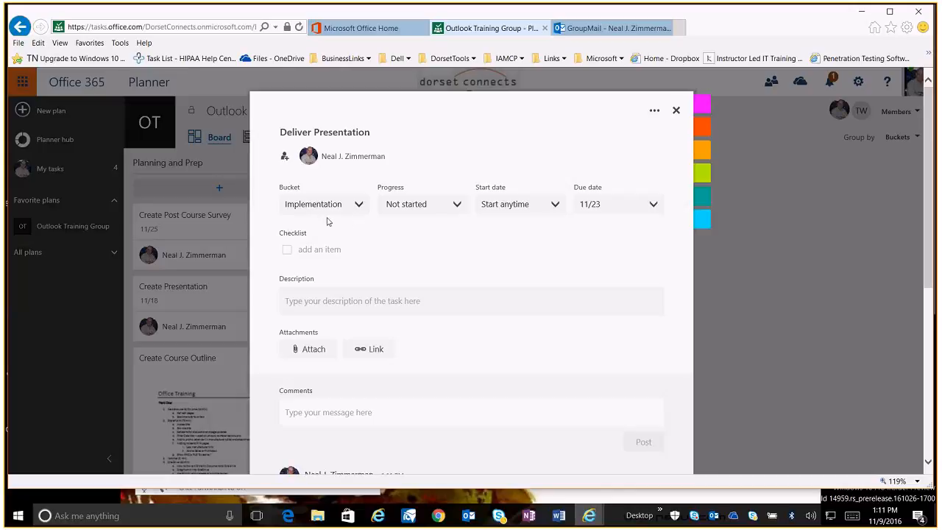
left_click(359, 207)
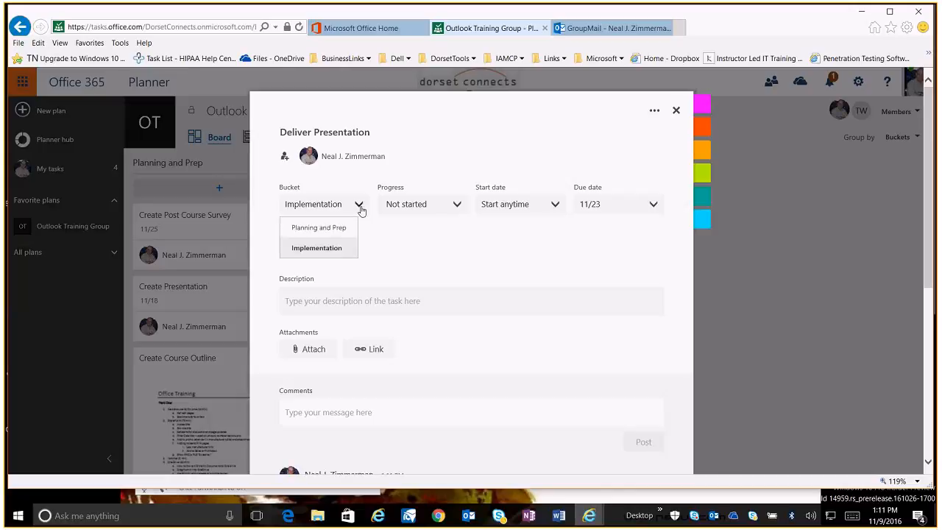
left_click(331, 249)
Set the task's progress to In progress, then to Completed
left_click(428, 205)
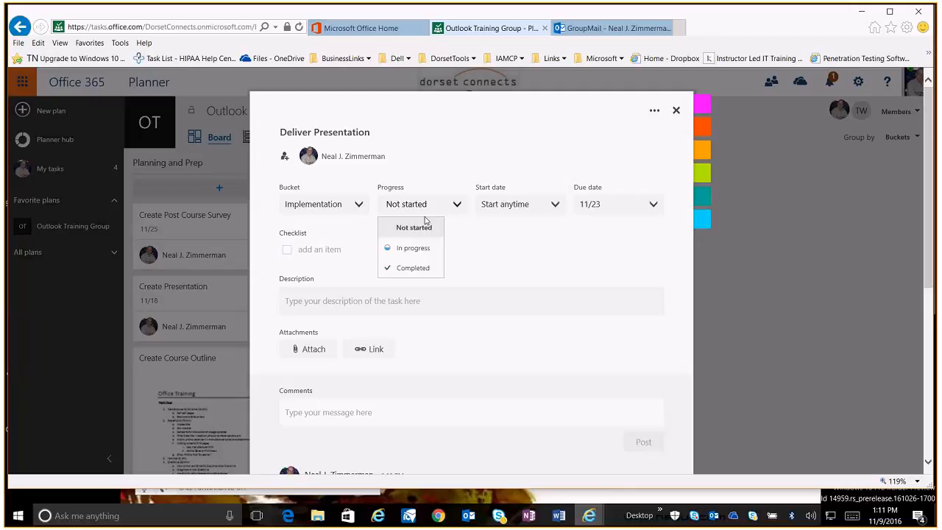
left_click(412, 248)
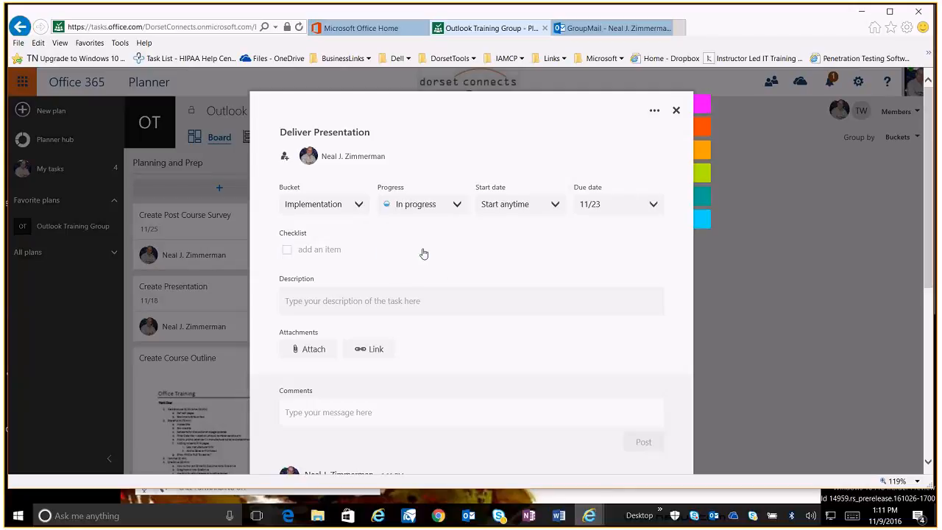
left_click(457, 204)
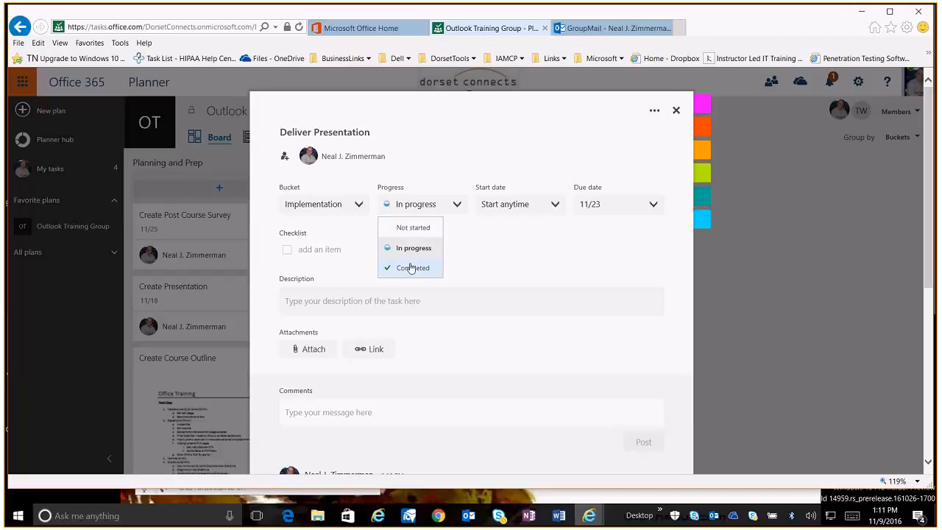
left_click(410, 267)
Revert the task's progress to In progress and set its start date to 11/09
left_click(440, 206)
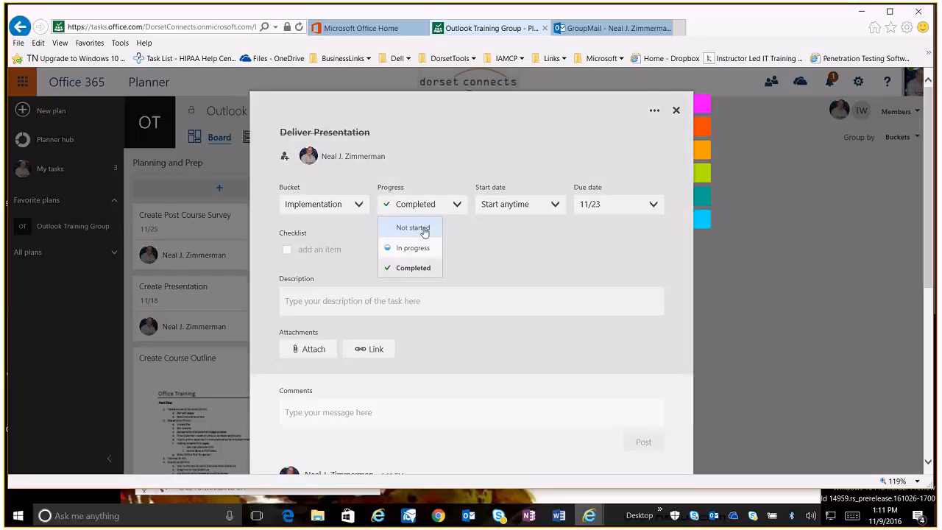
left_click(412, 248)
left_click(511, 205)
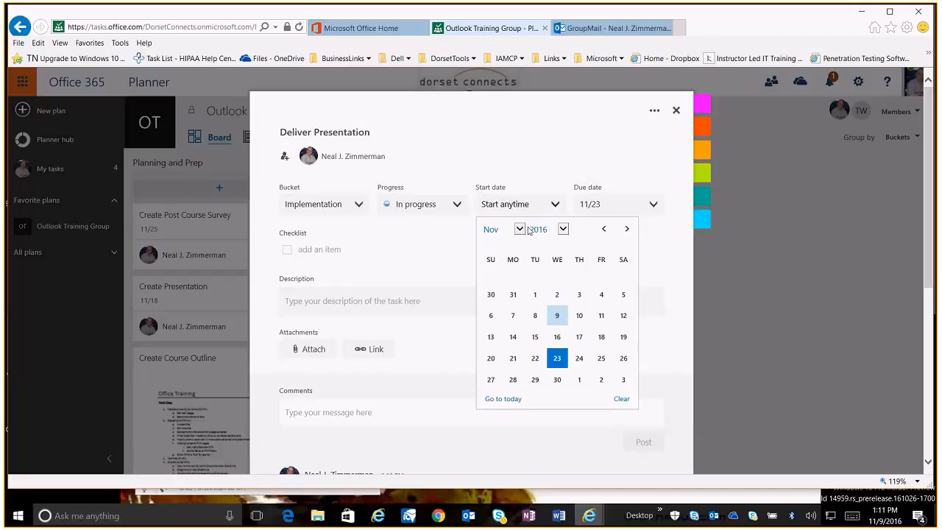
left_click(557, 314)
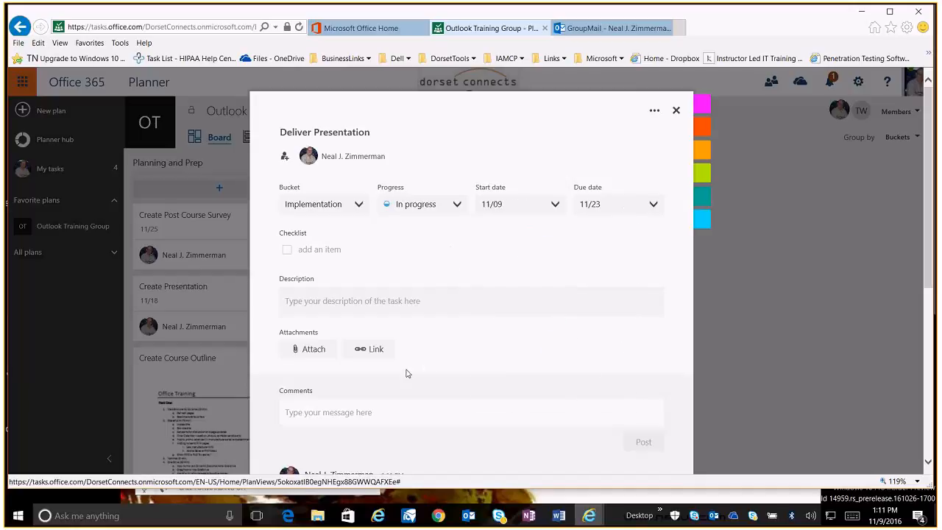
Add the checklist item "Send skype invitation" to the task
left_click(319, 252)
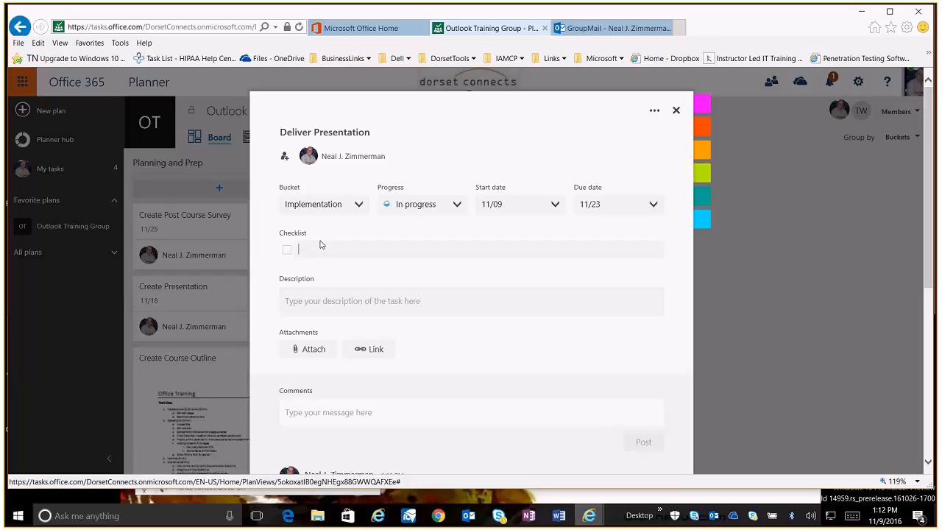
type("Send skype invitation")
key("Return")
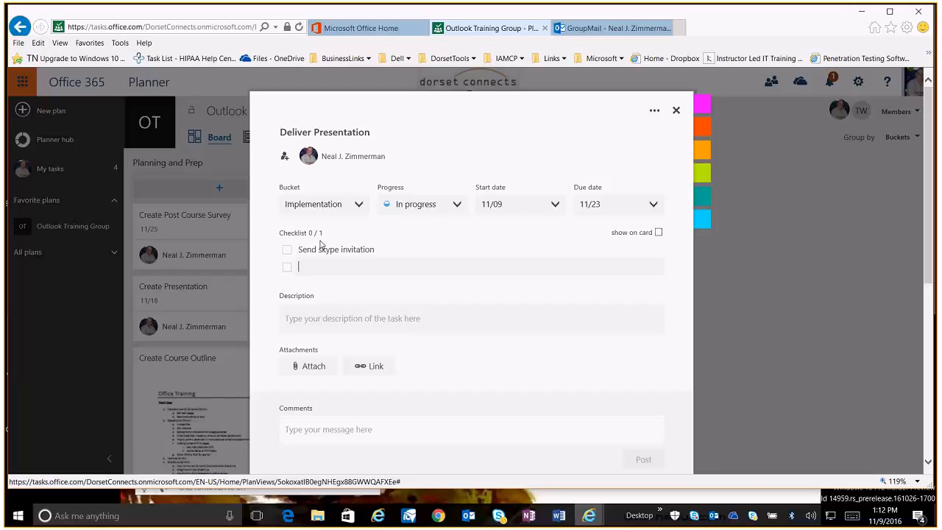
Add the checklist item "Distribute handouts"
type("Create")
key("BackSpace")
key("BackSpace")
key("BackSpace")
key("BackSpace")
key("BackSpace")
key("BackSpace")
key("BackSpace")
type("Distrin")
key("BackSpace")
type("bute handouts")
key("Return")
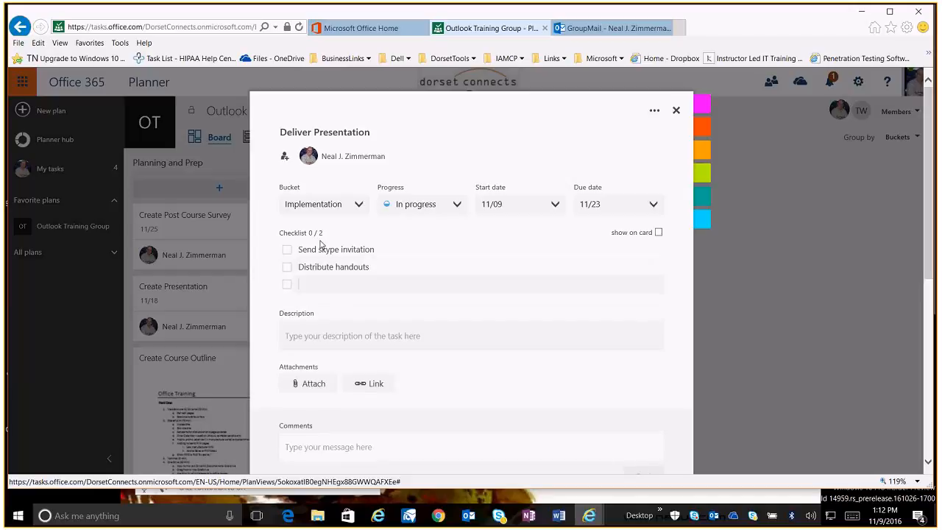
Add the checklist item "Record presentation" and show the checklist on the card
type("Record presentation")
key("Return")
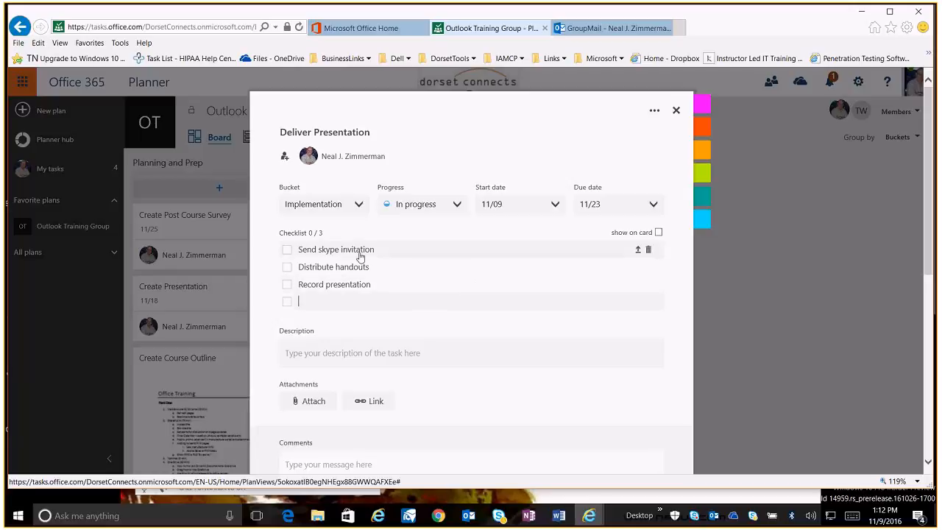
left_click(658, 232)
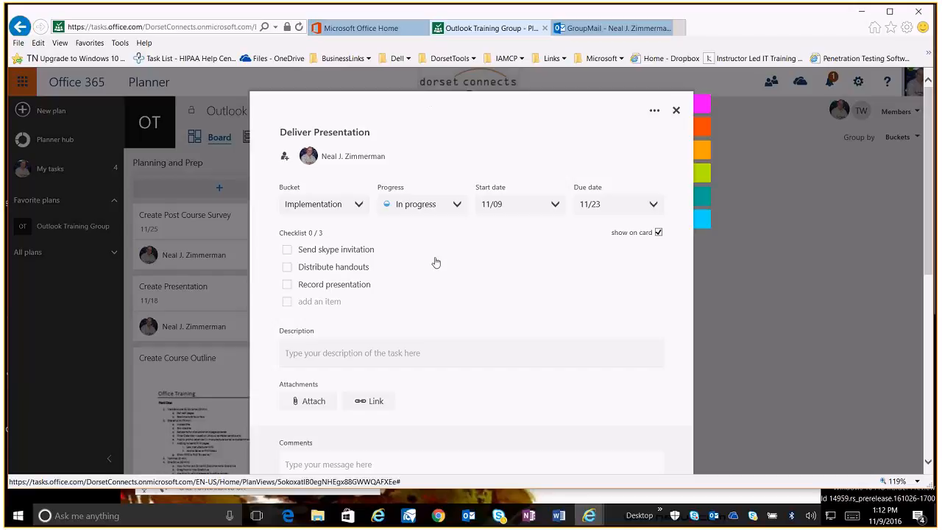
Enter the description "online webinar to present training course"
left_click(398, 353)
type("online webniar")
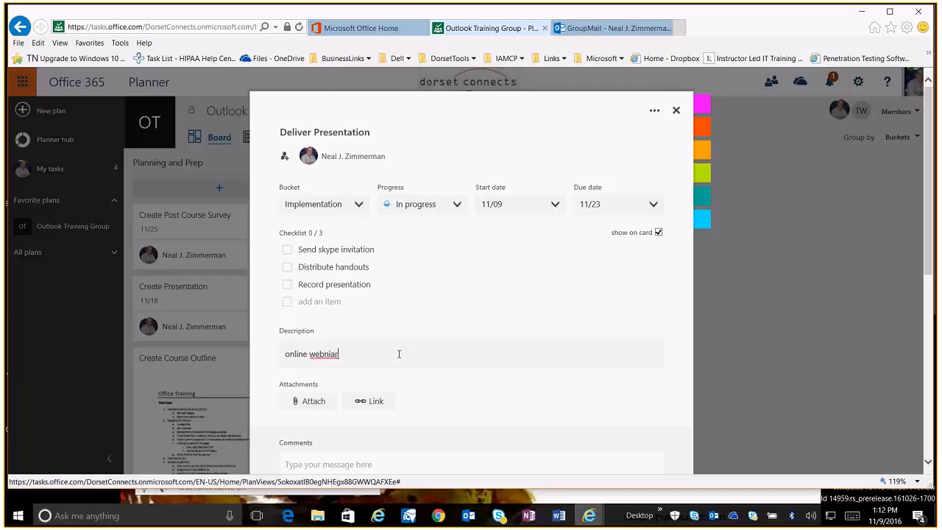
key("BackSpace")
key("BackSpace")
key("BackSpace")
key("BackSpace")
type("inar to present training course")
left_click(462, 385)
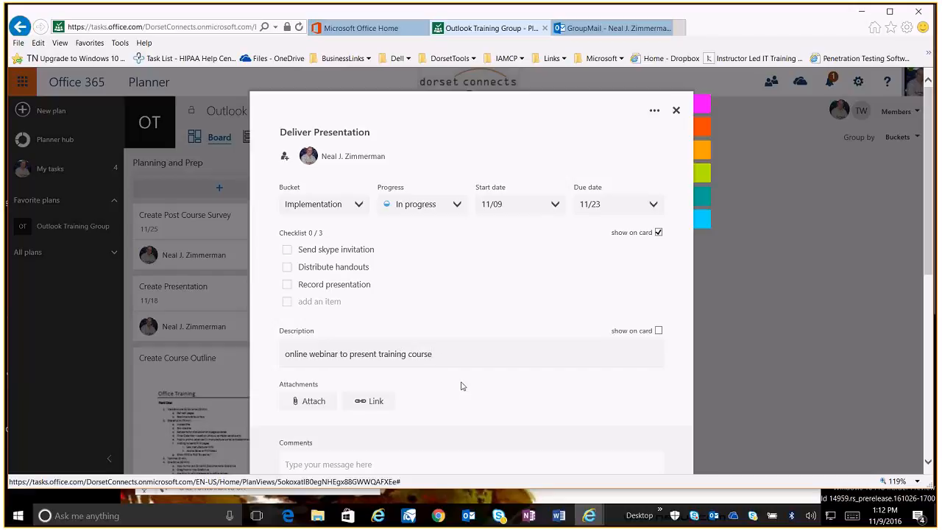
Show the description on the card instead of the checklist
scroll(462, 385, "down", 1)
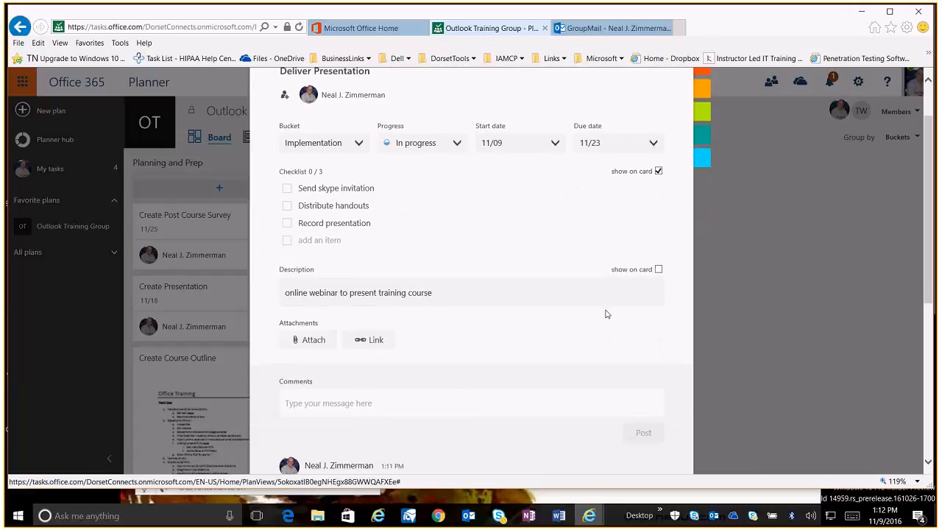
left_click(658, 269)
scroll(386, 342, "down", 1)
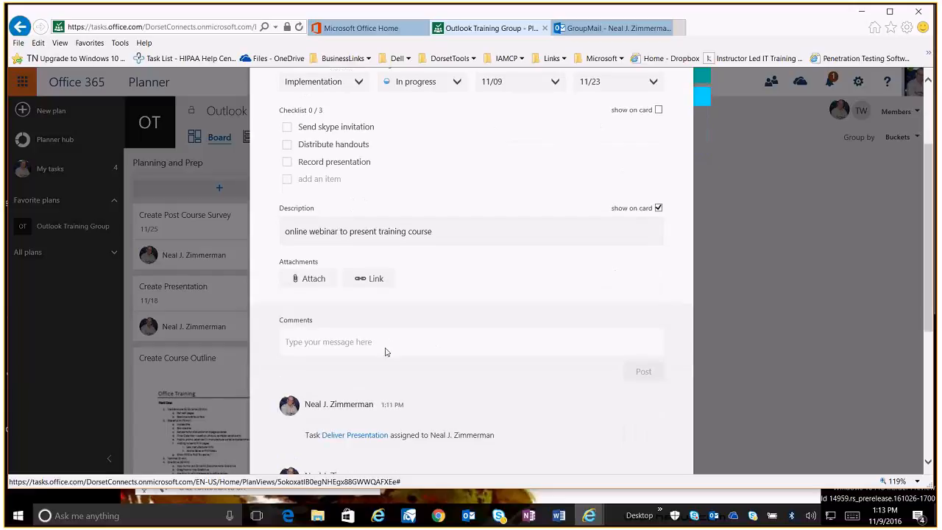
Switch to the group's mail, open the Create Course Outline conversation, and return to the Planner task
scroll(384, 351, "down", 1)
scroll(384, 351, "down", 1)
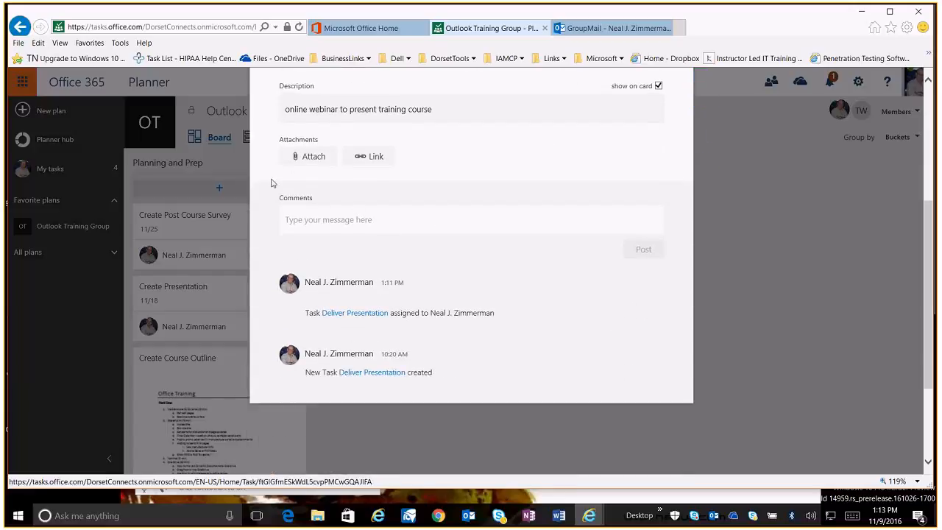
left_click(612, 28)
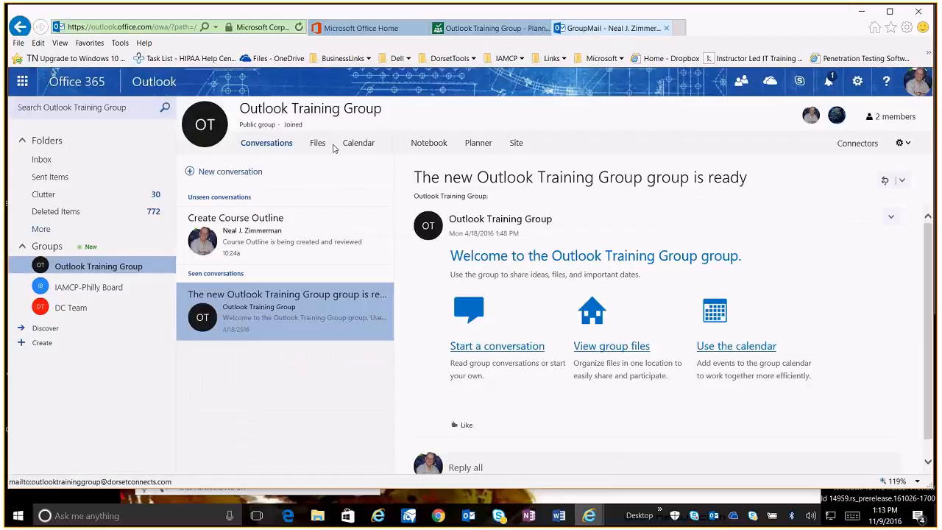
left_click(256, 240)
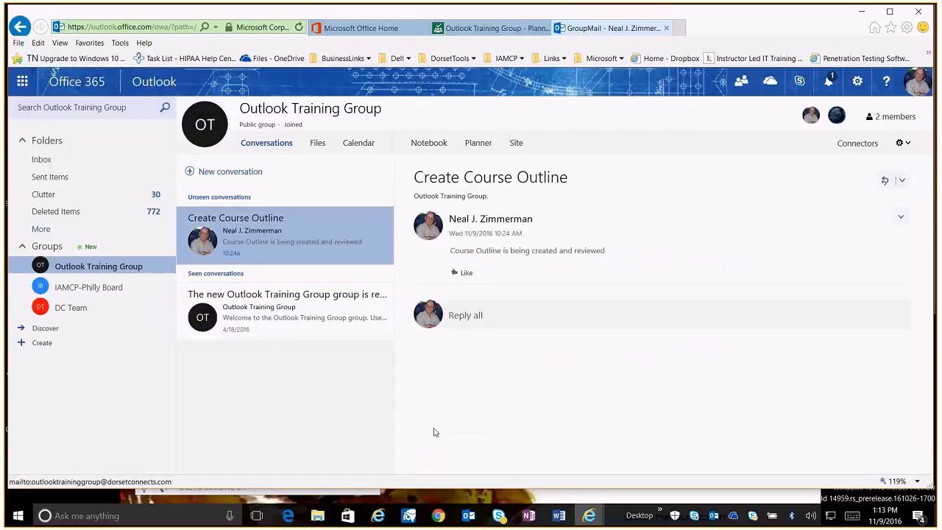
left_click(473, 29)
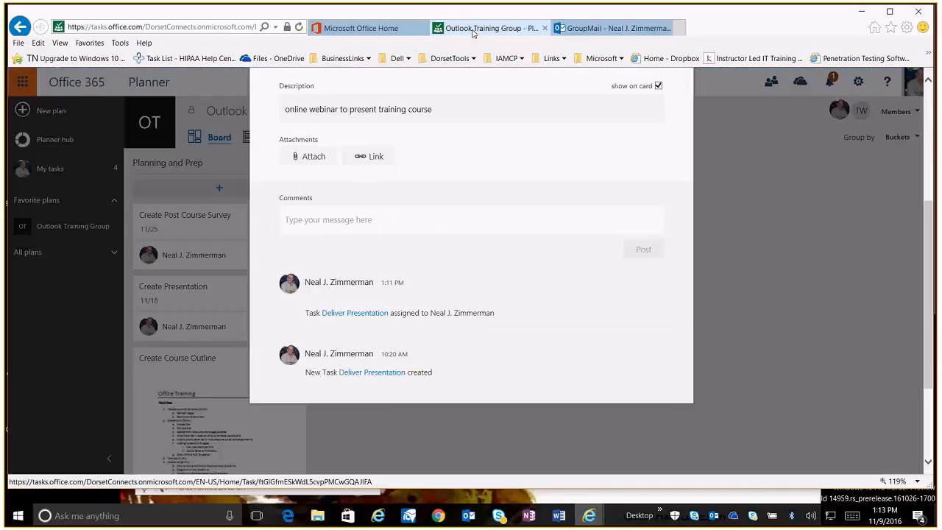
Post the comment "This is where we have our conversation" on the Deliver Presentation task
left_click(305, 219)
type("Thu")
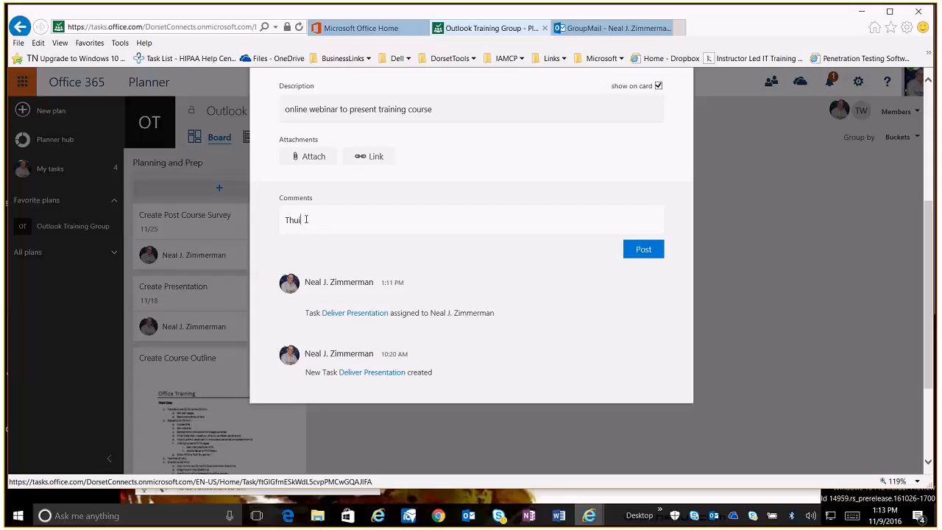
key("BackSpace")
type("is is where we have our conversation")
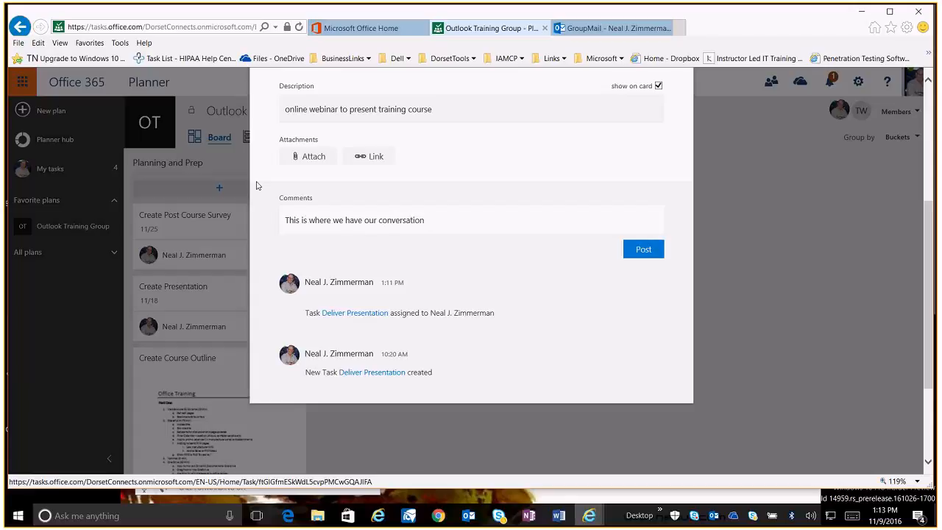
left_click(631, 254)
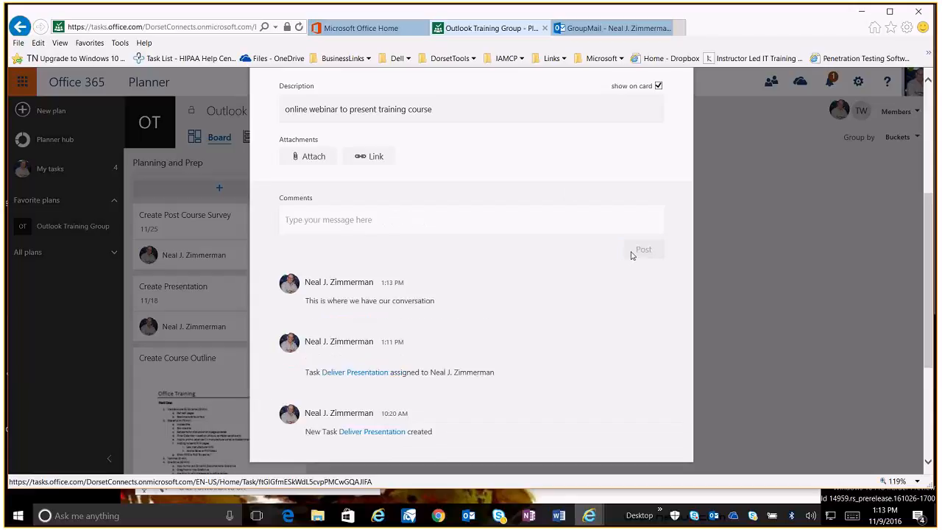
Apply the teal label to the task and close the task details
scroll(479, 265, "up", 3)
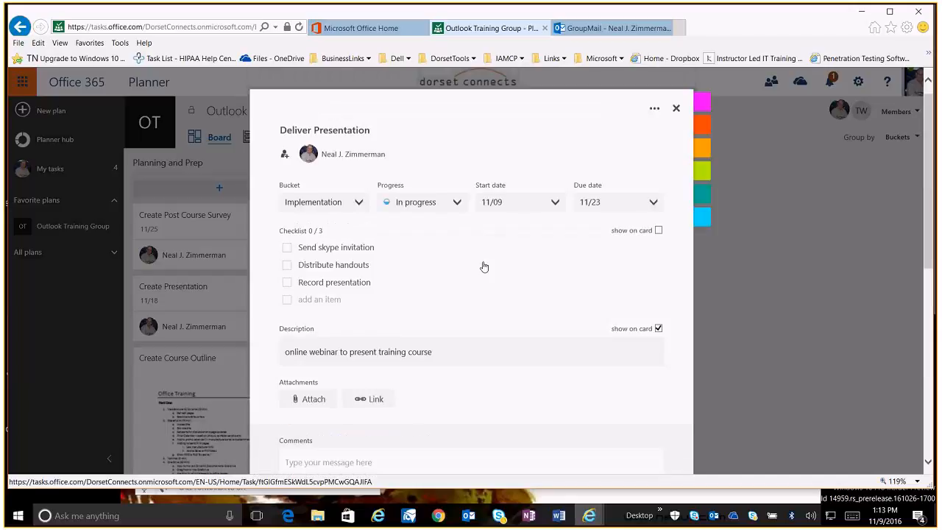
left_click(654, 111)
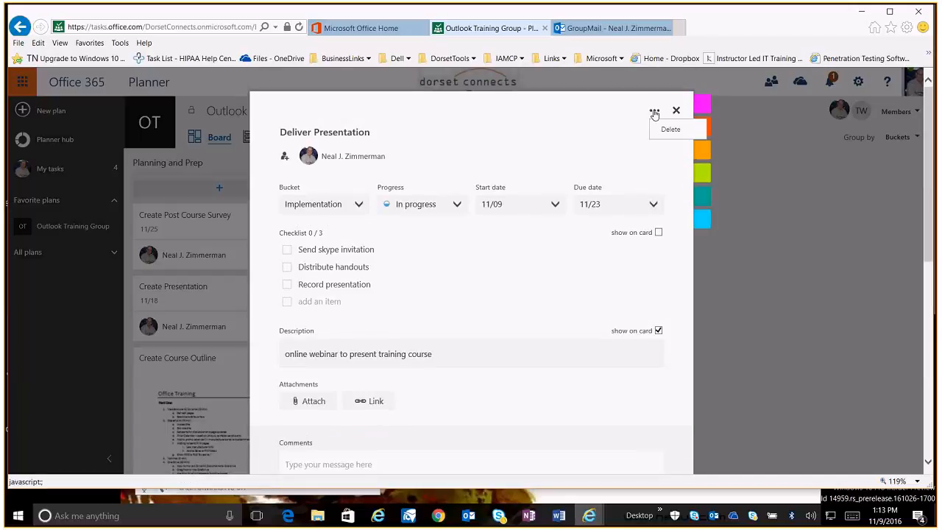
mouse_move(710, 106)
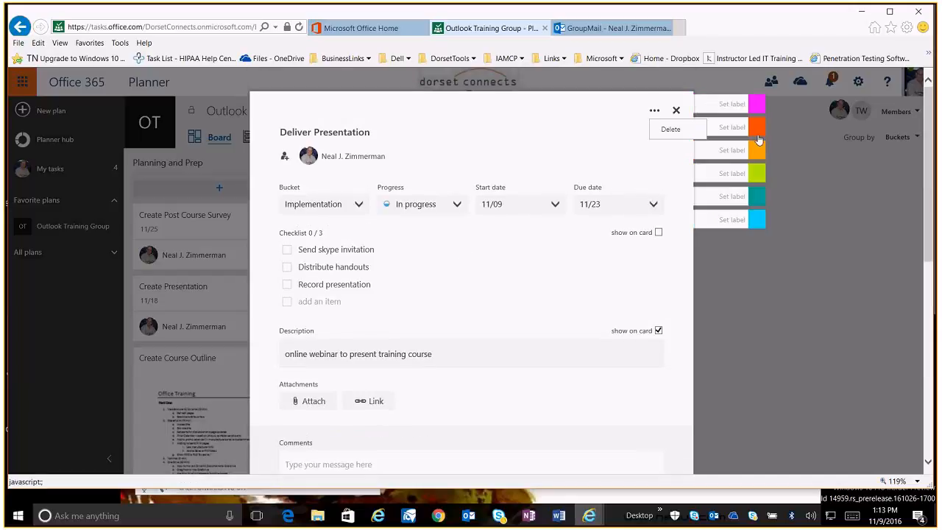
left_click(756, 196)
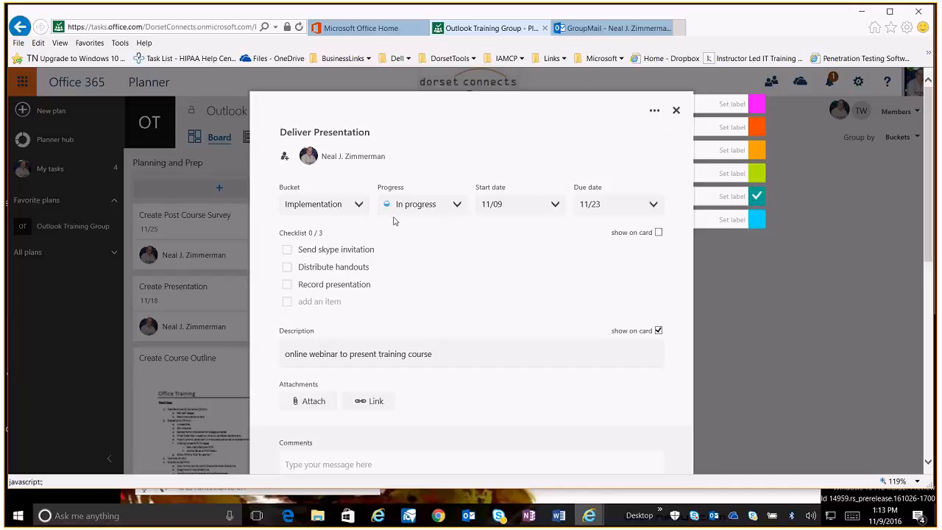
left_click(676, 112)
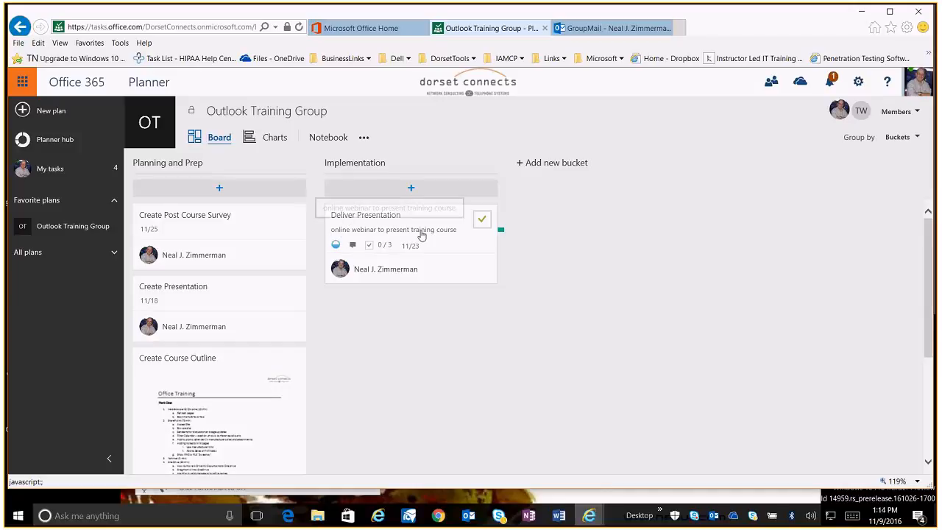
Reopen the task and check off "Send skype invitation" and "Distribute handouts", then close it
left_click(357, 248)
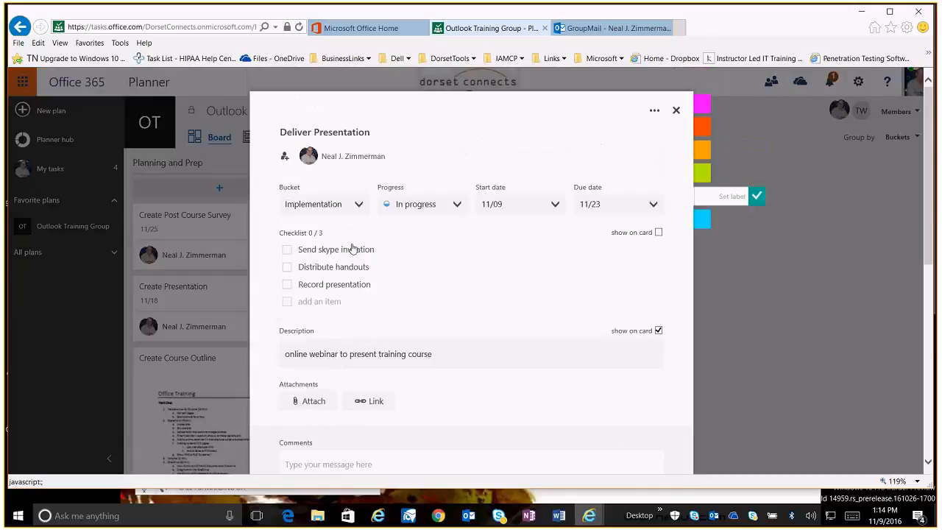
left_click(287, 250)
left_click(286, 268)
left_click(676, 112)
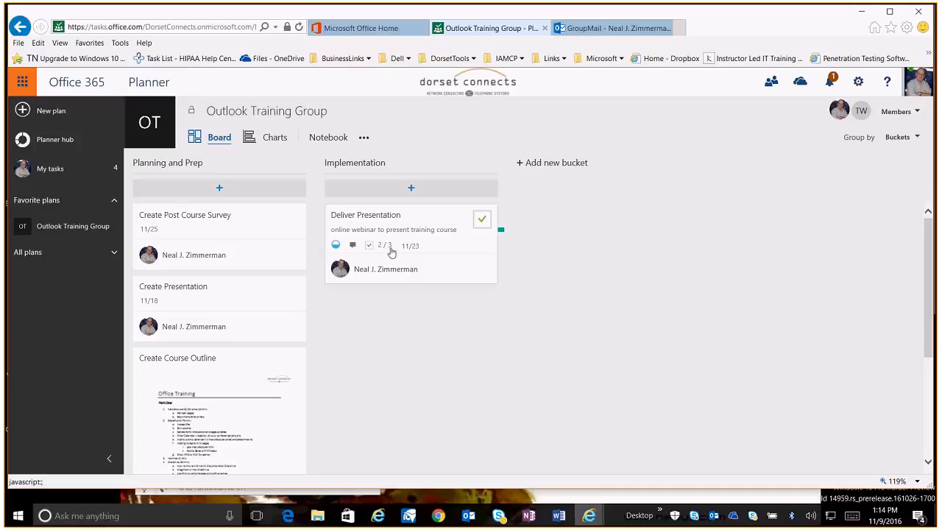
Open the Charts view and filter the task list by member and progress status from the charts
left_click(279, 138)
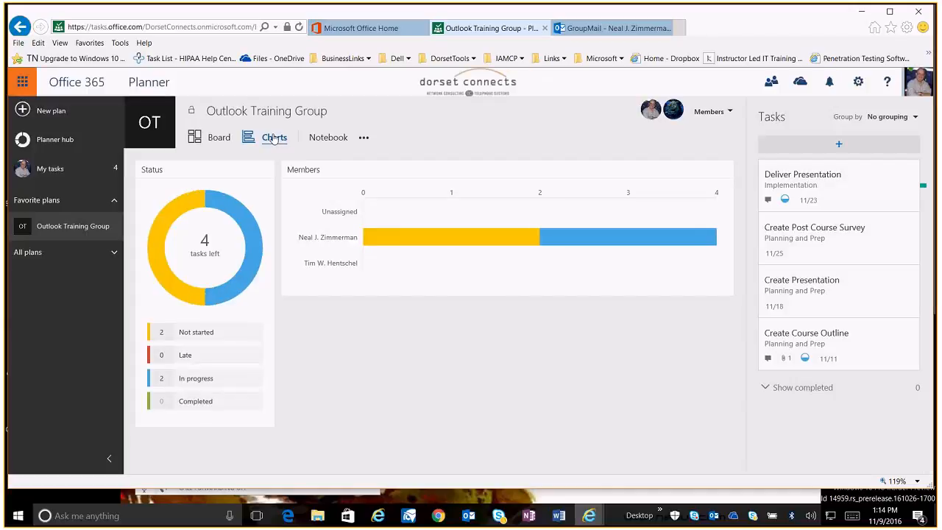
mouse_move(454, 240)
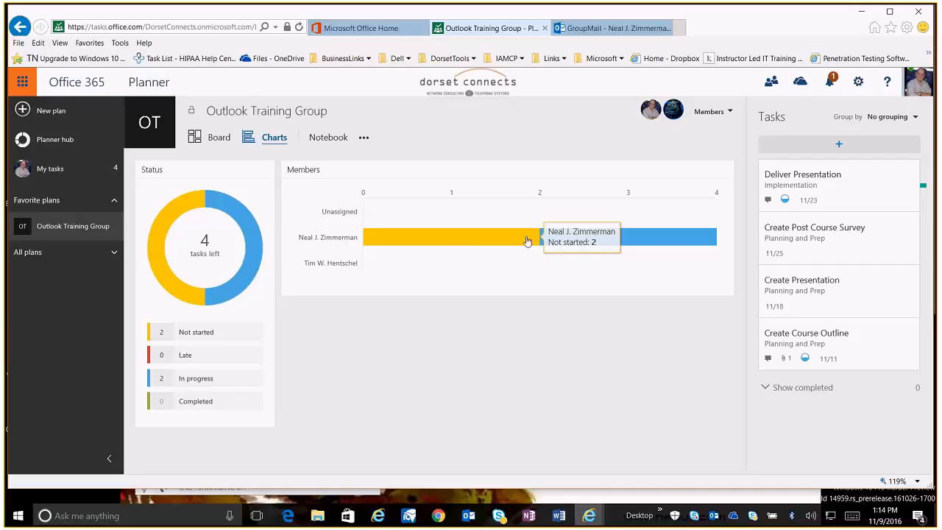
mouse_move(653, 237)
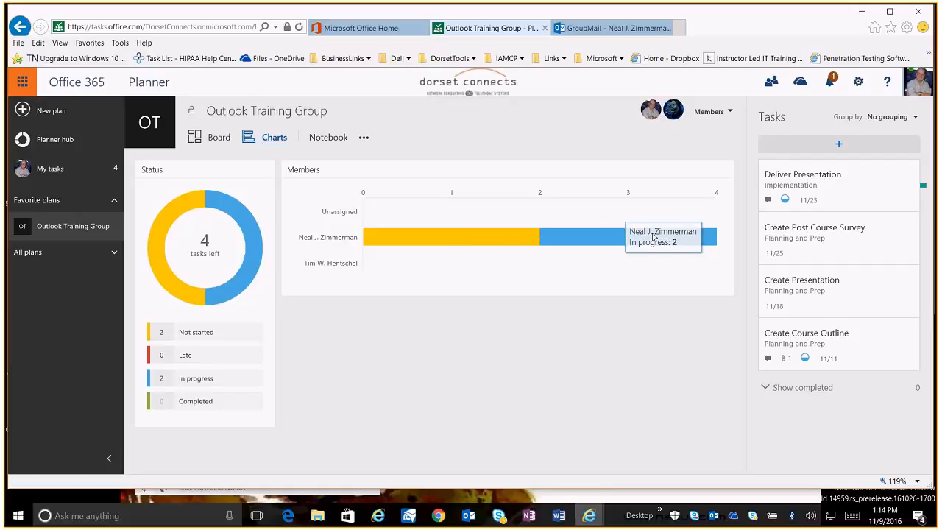
left_click(607, 240)
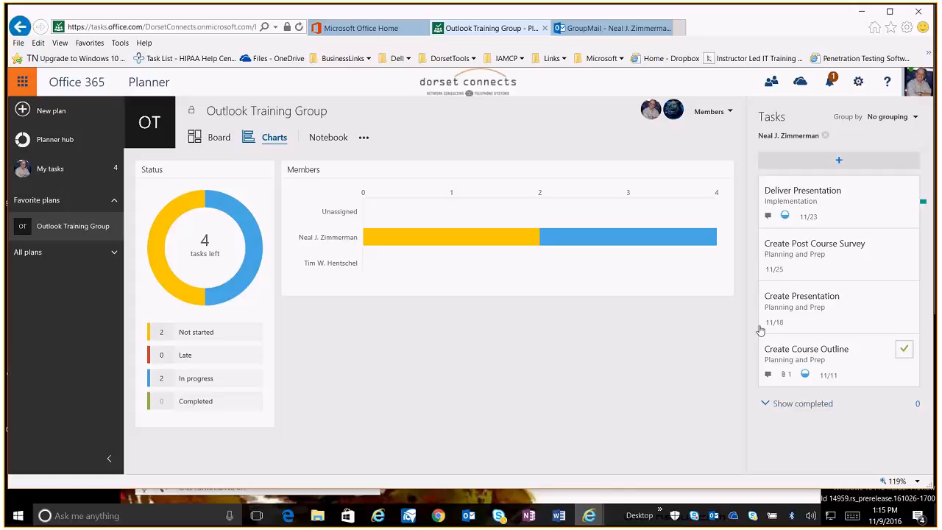
left_click(179, 332)
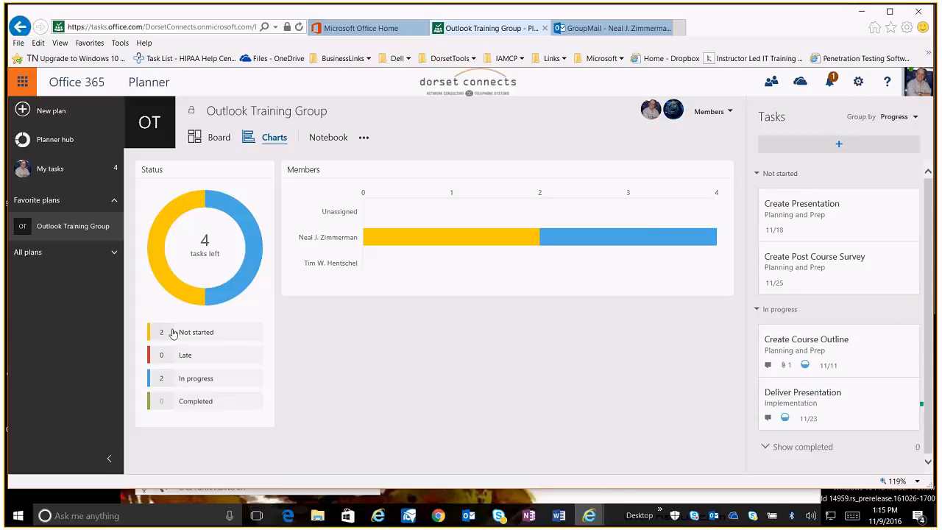
left_click(415, 240)
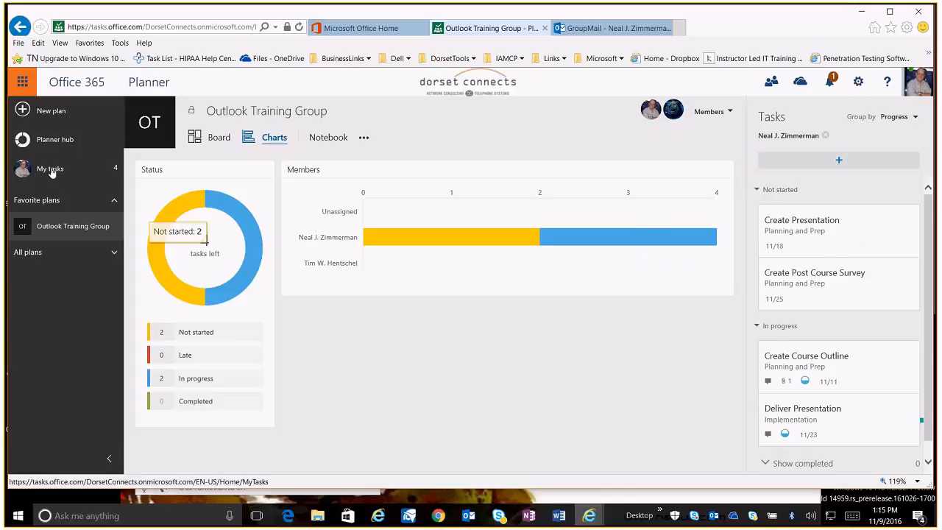
Go to the Planner hub, start a new plan, and name it "Website Redesign"
left_click(44, 144)
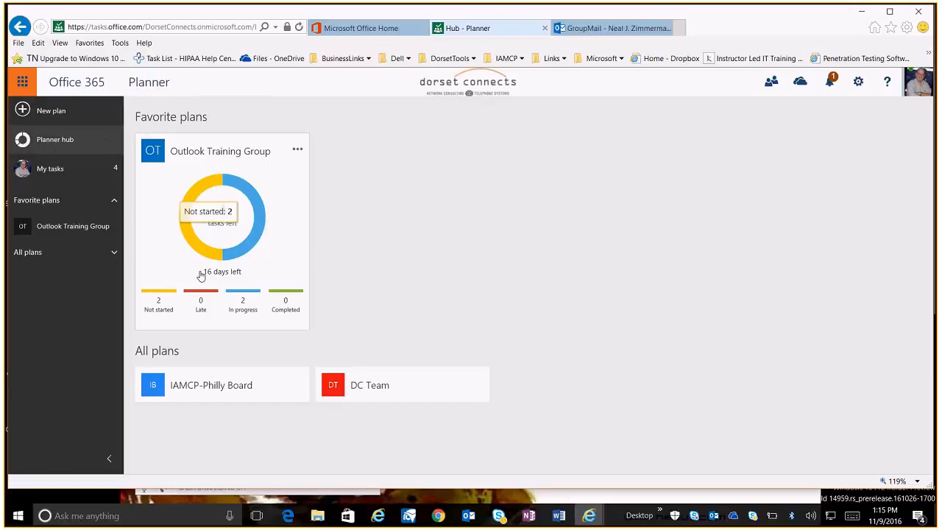
mouse_move(223, 235)
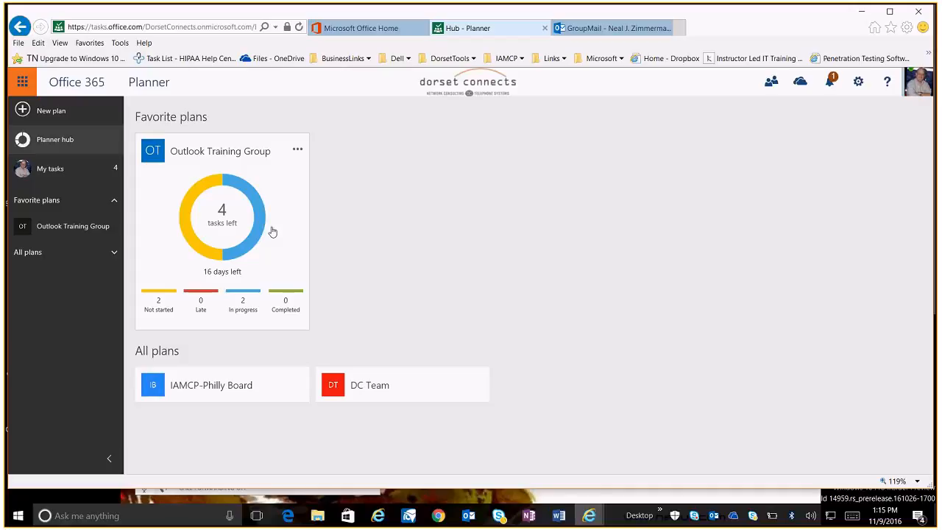
left_click(52, 111)
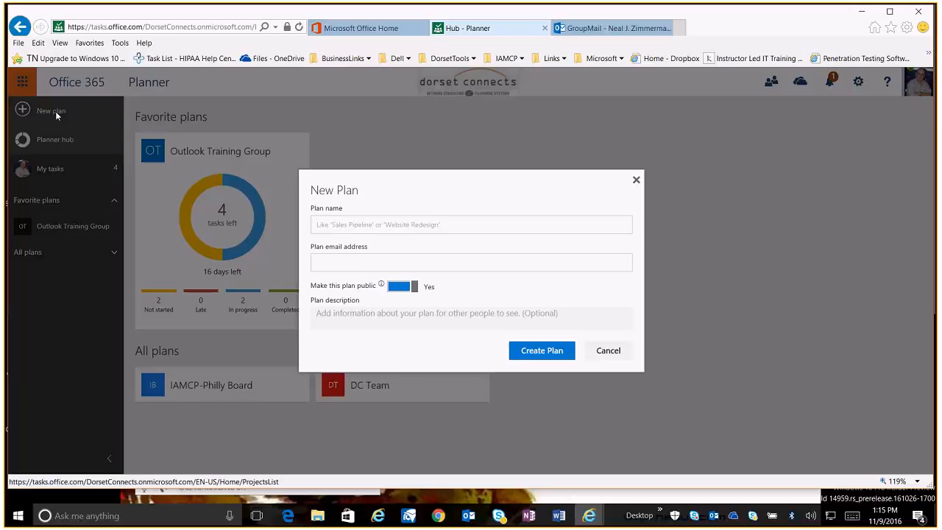
type("Websit")
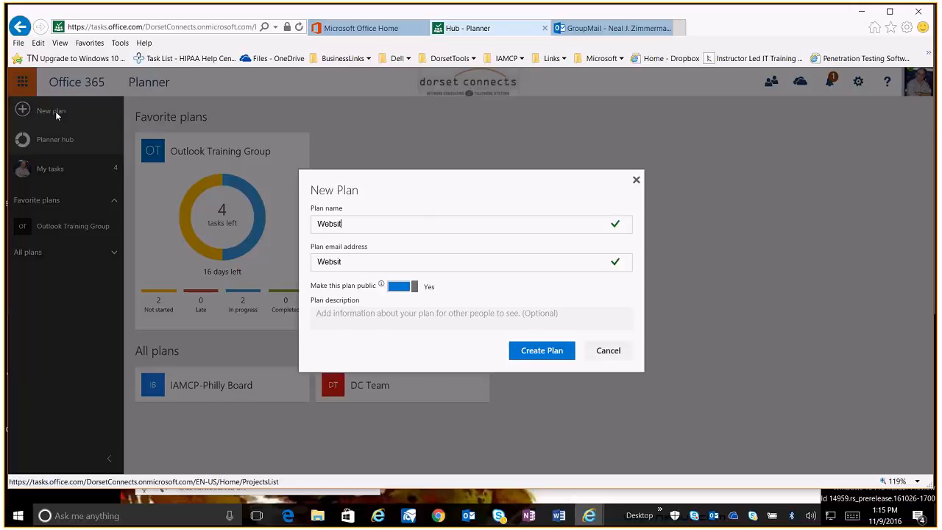
type("e Redsegn")
key("BackSpace")
key("BackSpace")
key("BackSpace")
type("sign")
left_click(337, 267)
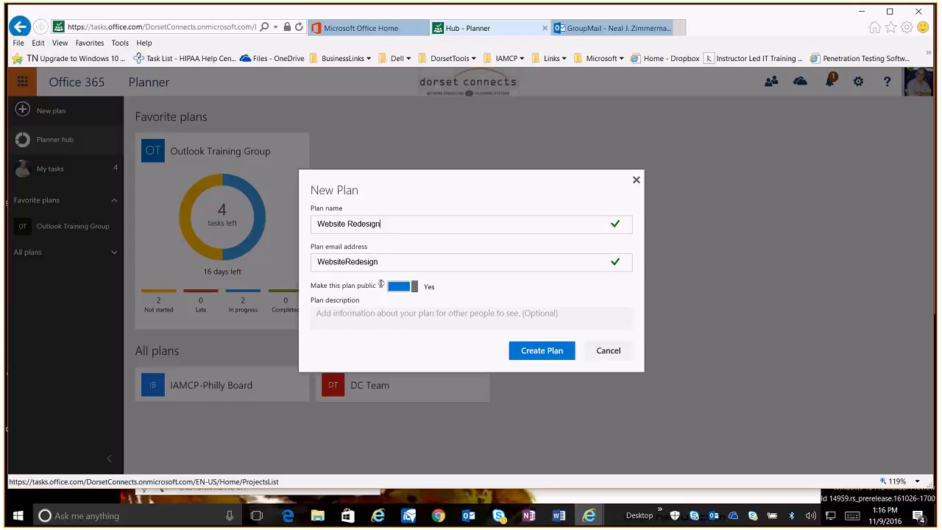
Enter the plan description "Project for redesigning DorsetConnects.com website" and create the plan
mouse_move(381, 284)
left_click(404, 316)
type("Proje")
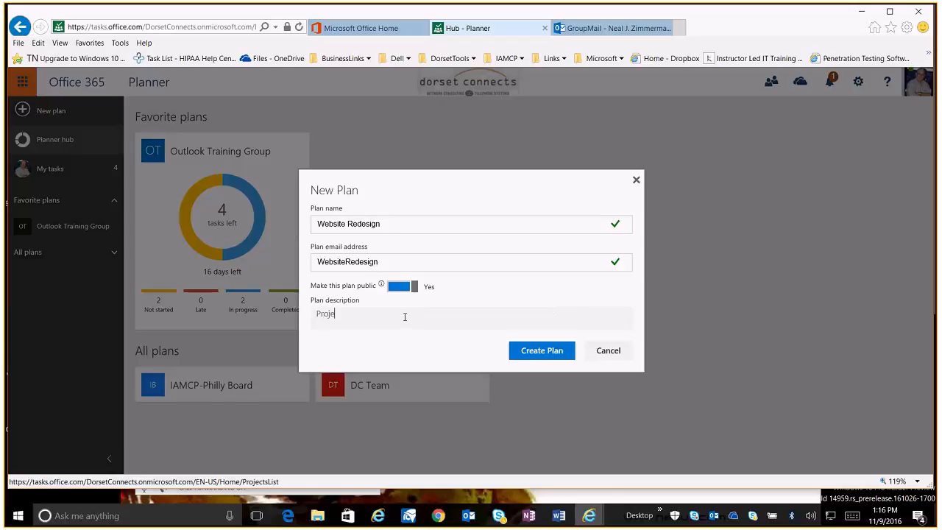
type("ct for redesigning DorsetConnects.com website")
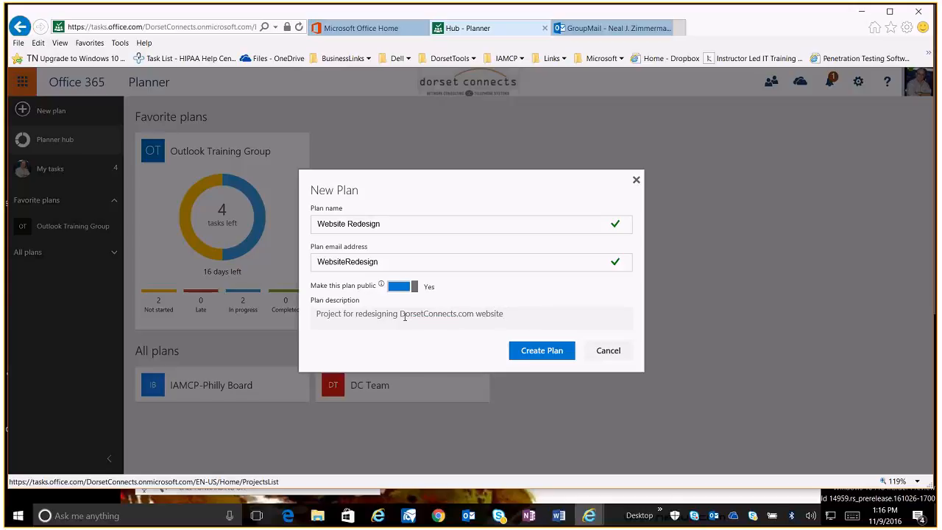
left_click(558, 355)
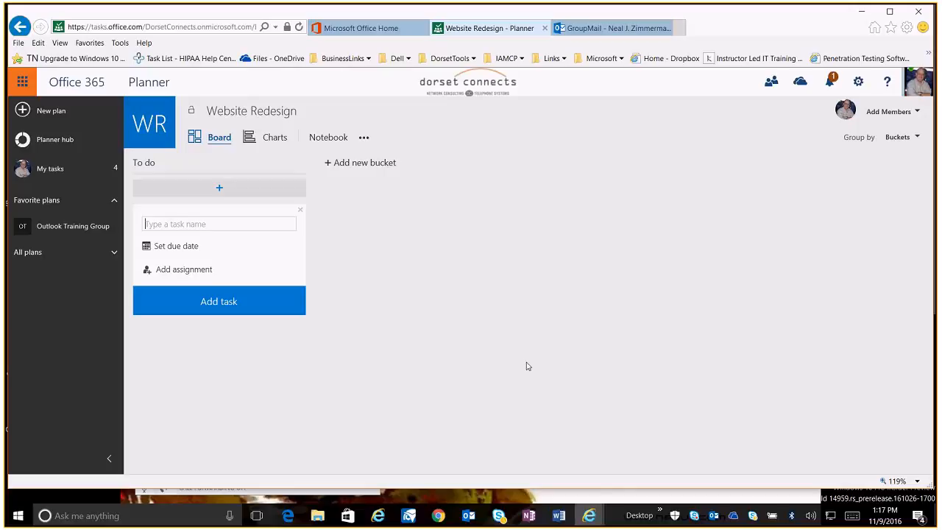
Rename the To do bucket to "Phase 1 - Planning"
left_click(145, 164)
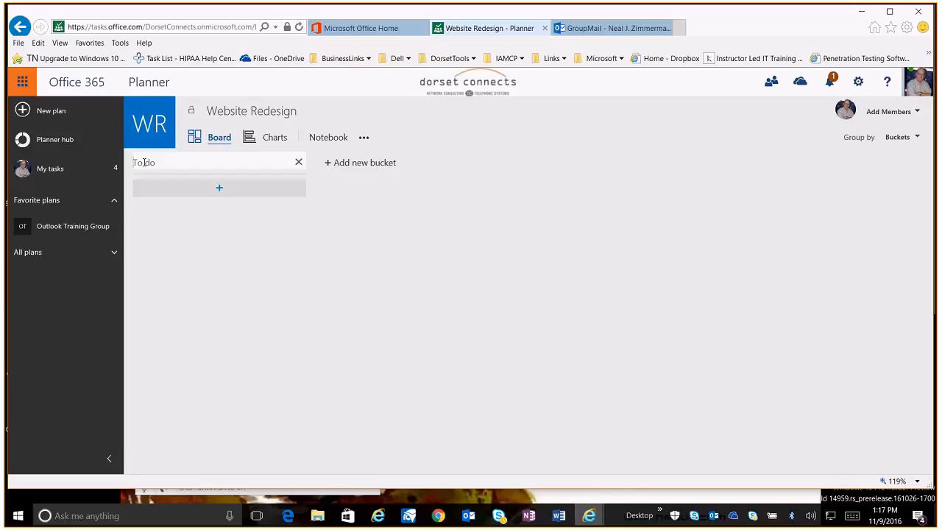
key("BackSpace")
key("BackSpace")
key("BackSpace")
key("BackSpace")
key("BackSpace")
type("P")
type("lanning P")
type("ha")
type("se")
key("BackSpace")
key("BackSpace")
key("BackSpace")
key("BackSpace")
key("BackSpace")
key("BackSpace")
key("BackSpace")
key("BackSpace")
key("BackSpace")
key("BackSpace")
key("BackSpace")
key("BackSpace")
key("BackSpace")
key("BackSpace")
key("BackSpace")
type("Phase 1 - Planning")
key("Return")
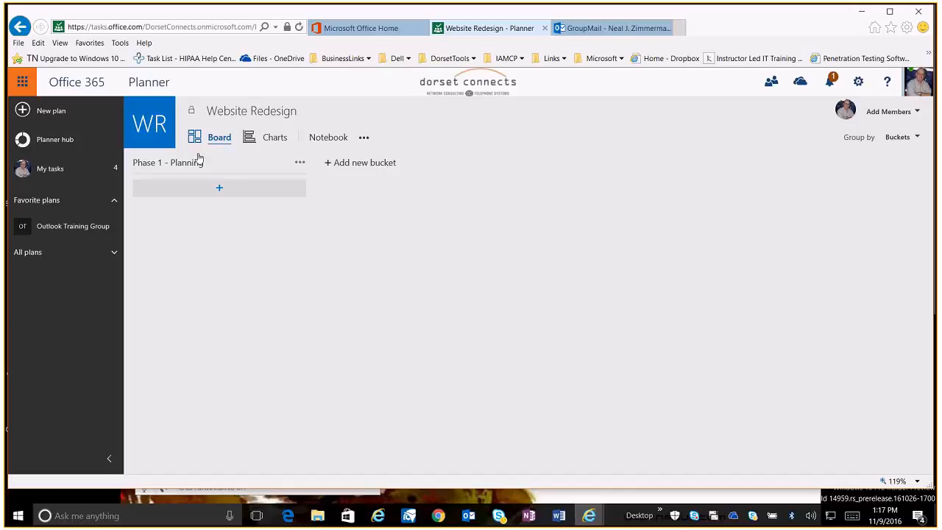
Add a new bucket named "Phase 2 - Implementation"
left_click(329, 165)
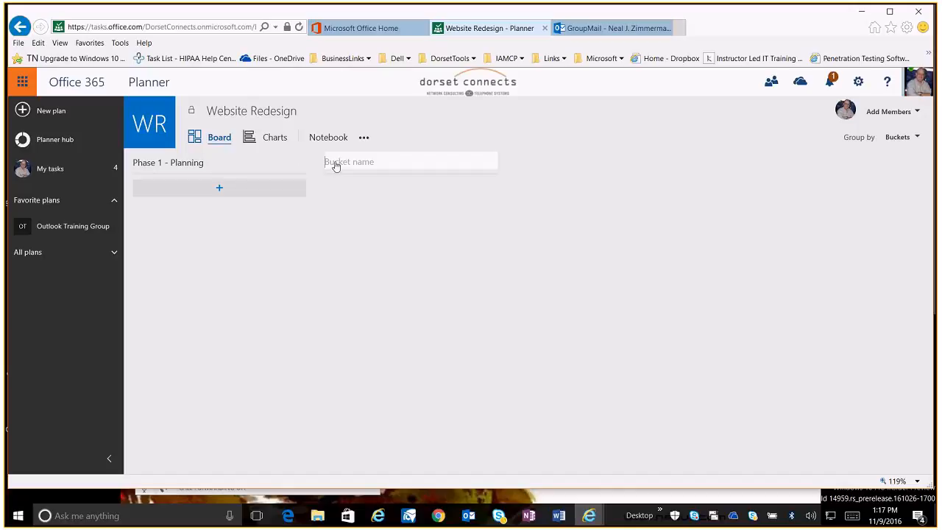
type("Phase 2 - Implementation")
key("Return")
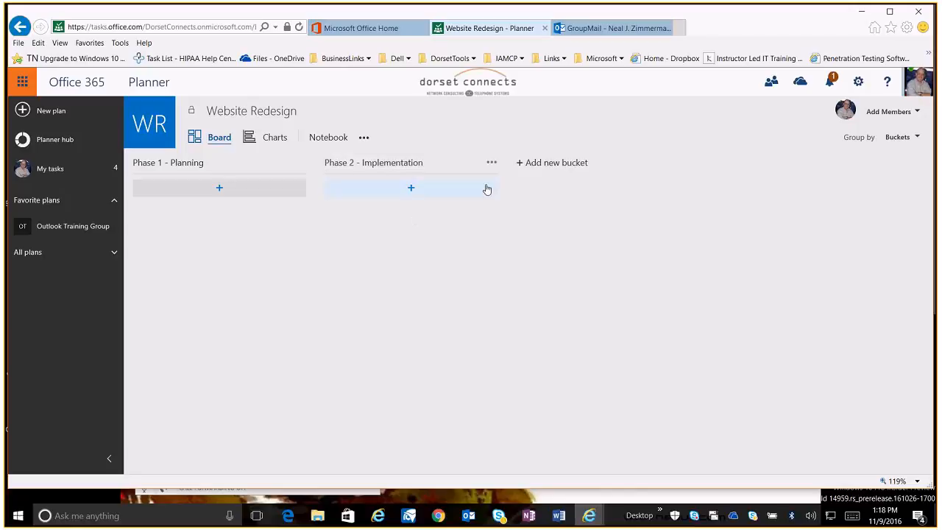
Add a new bucket named "Phase 3 - Testing & Pilot"
left_click(537, 163)
type("Phase 3 - Testing &")
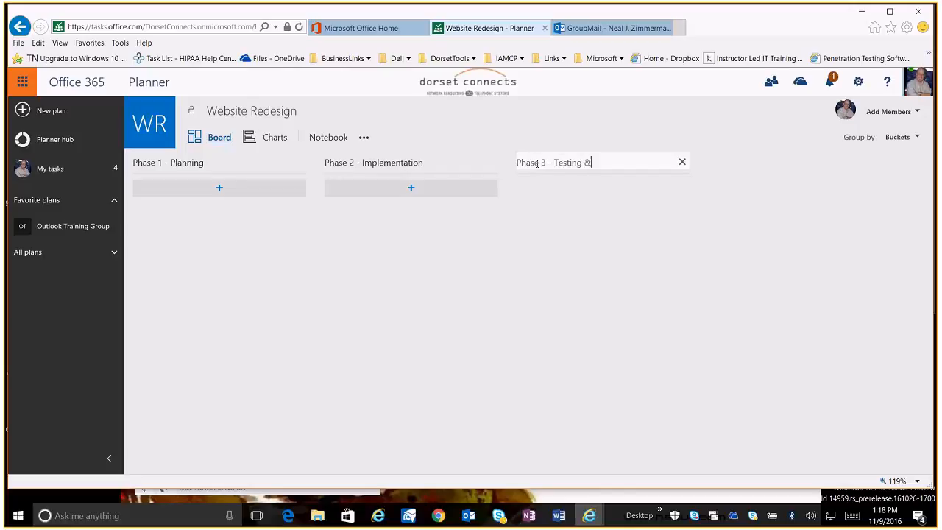
type(" Pilot")
key("Return")
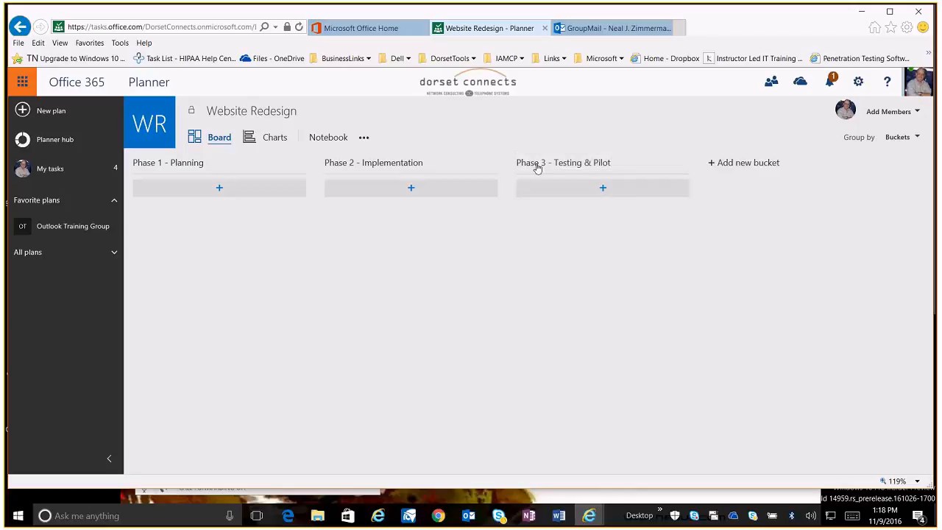
Add a new bucket named "Phase 4 - GoLive"
left_click(757, 164)
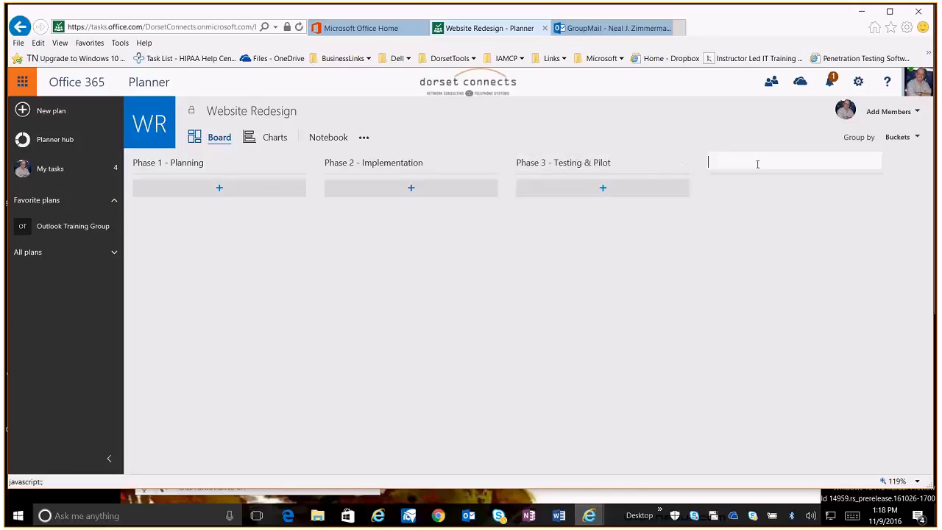
type("Phase 4")
key("BackSpace")
type("- Go-Live")
key("Return")
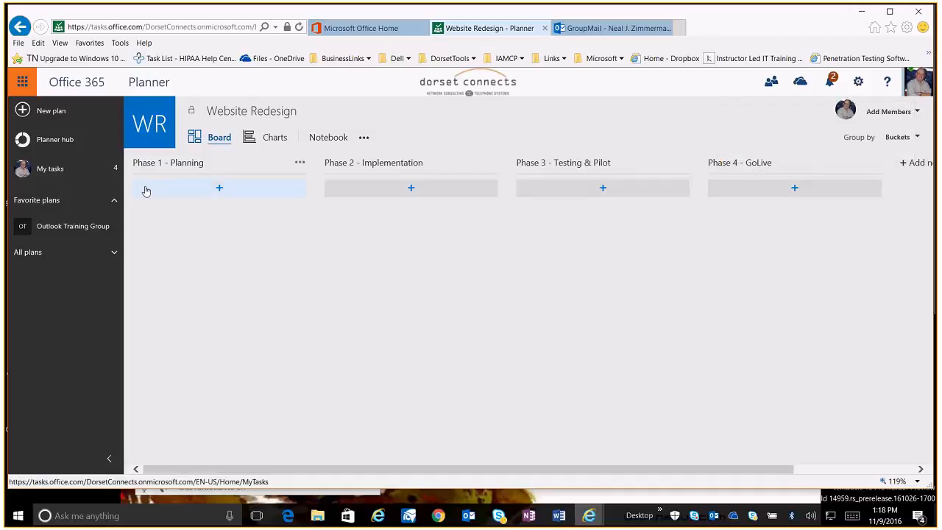
Start a new Phase 1 task named "Research Web Design Companies" with a due date of 11/18
left_click(220, 190)
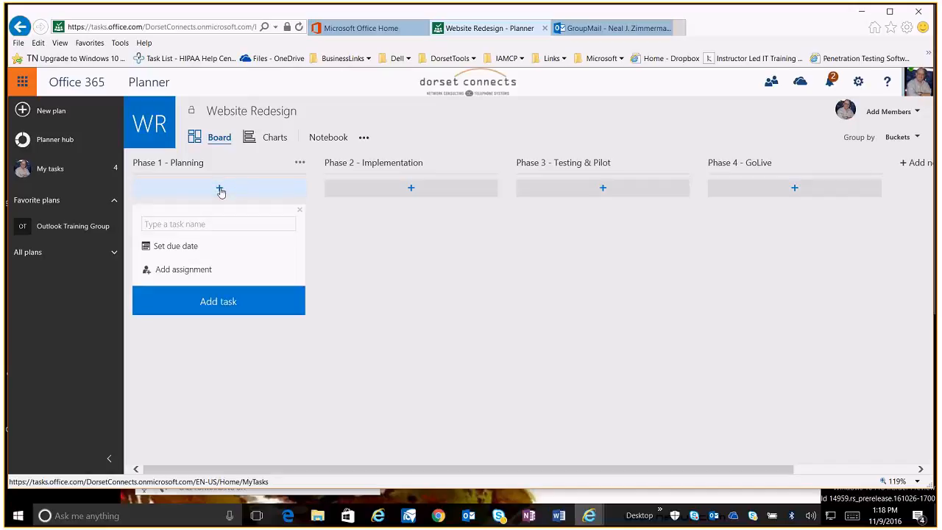
type("Researt")
key("BackSpace")
type("ch")
key("BackSpace")
key("BackSpace")
key("BackSpace")
type("ch Web Design Companies")
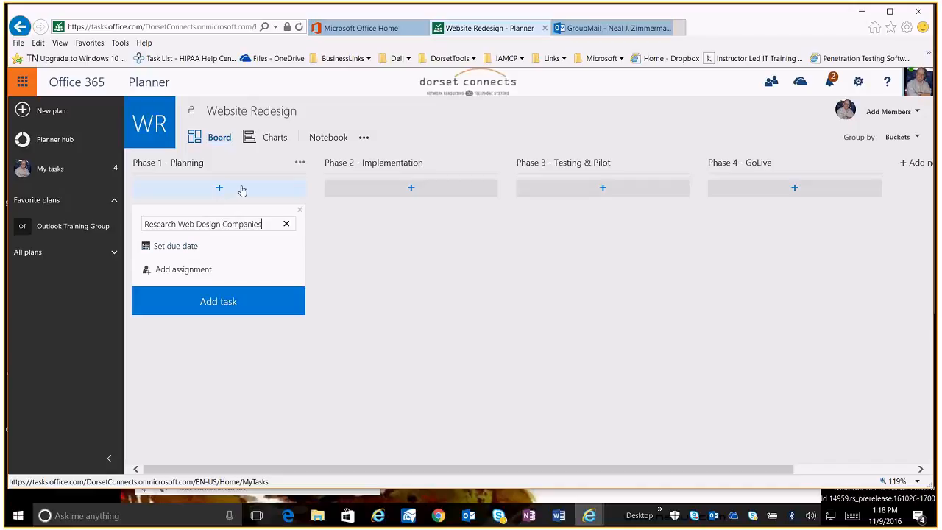
left_click(197, 249)
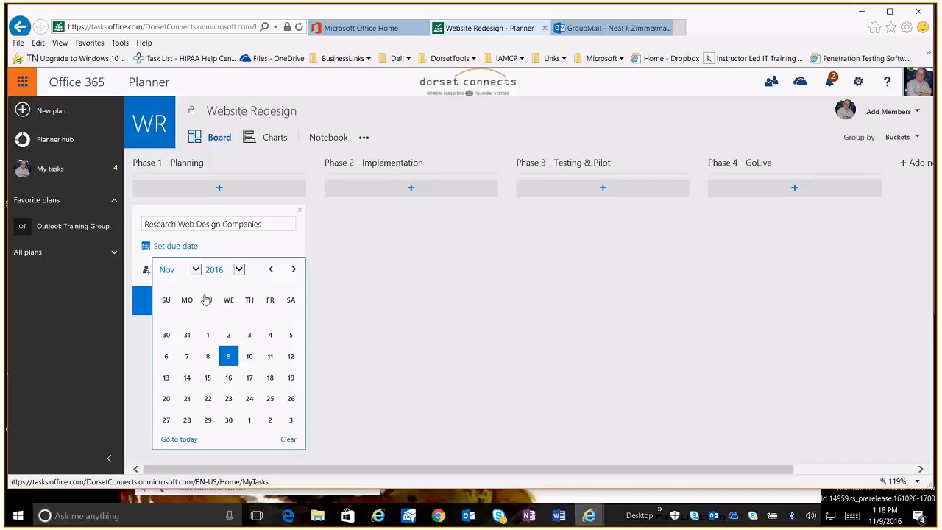
left_click(270, 381)
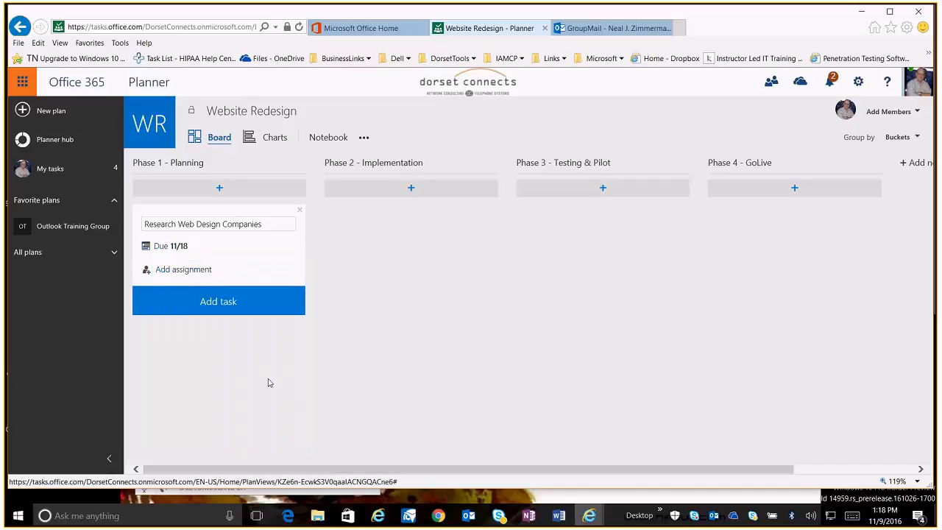
Assign the research task to yourself and add it to the bucket
left_click(180, 272)
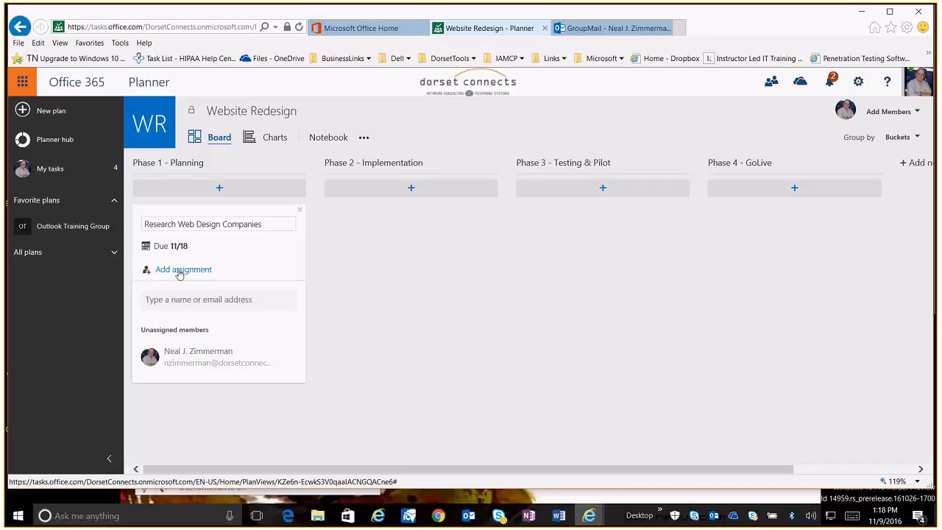
left_click(175, 357)
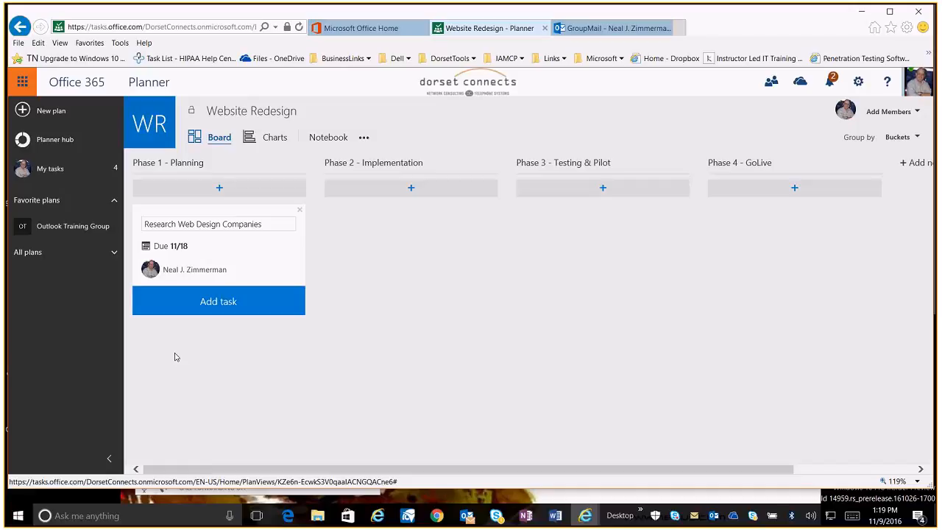
left_click(217, 314)
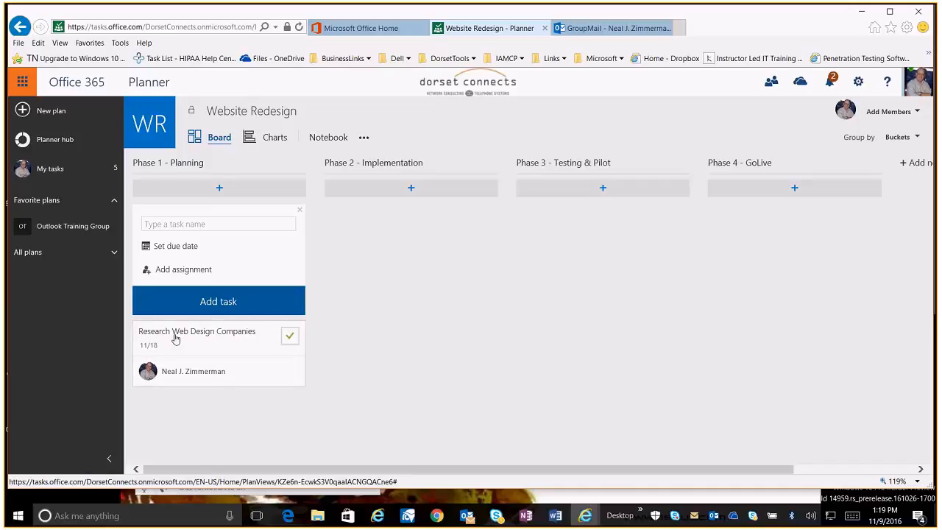
Start another Phase 1 task named "Sample web templates" with a due date of 11/25
left_click(196, 226)
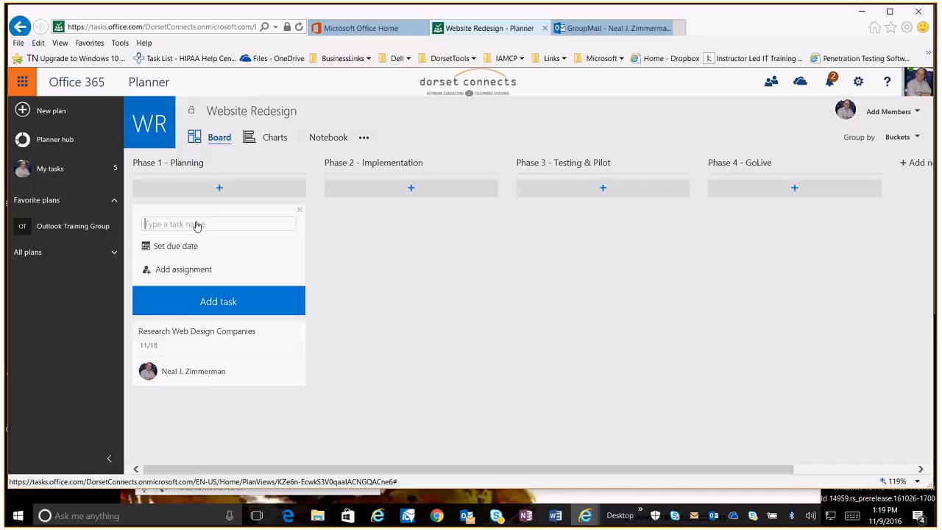
type("Sample web templates")
left_click(206, 246)
left_click(269, 396)
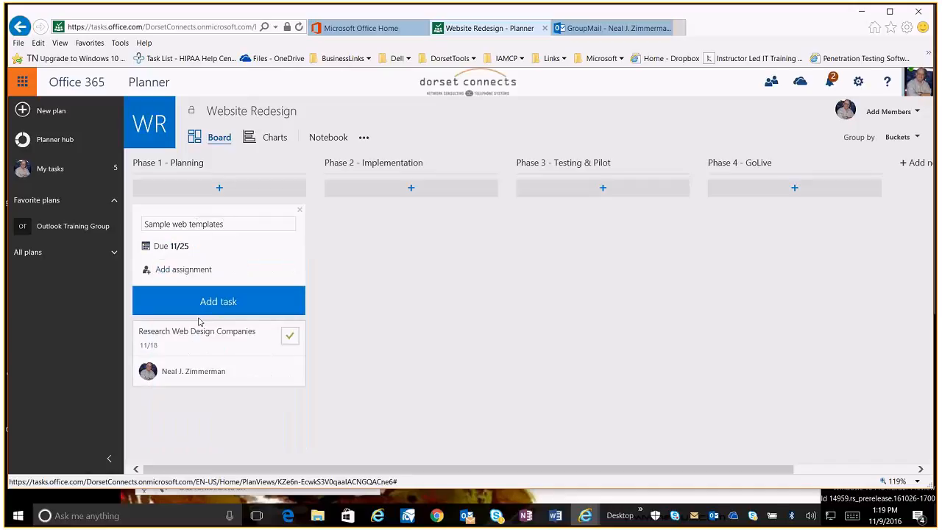
Assign the templates task to a colleague found by searching their name
left_click(179, 271)
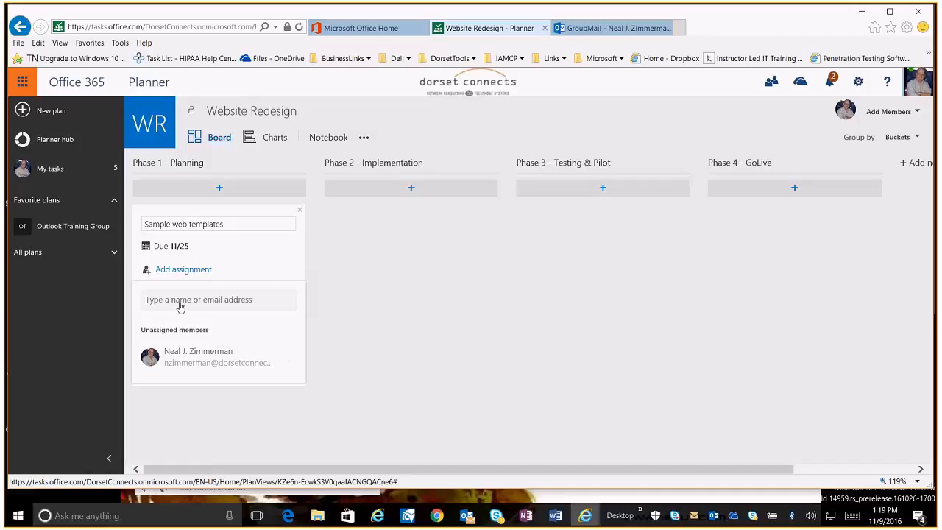
type("matt")
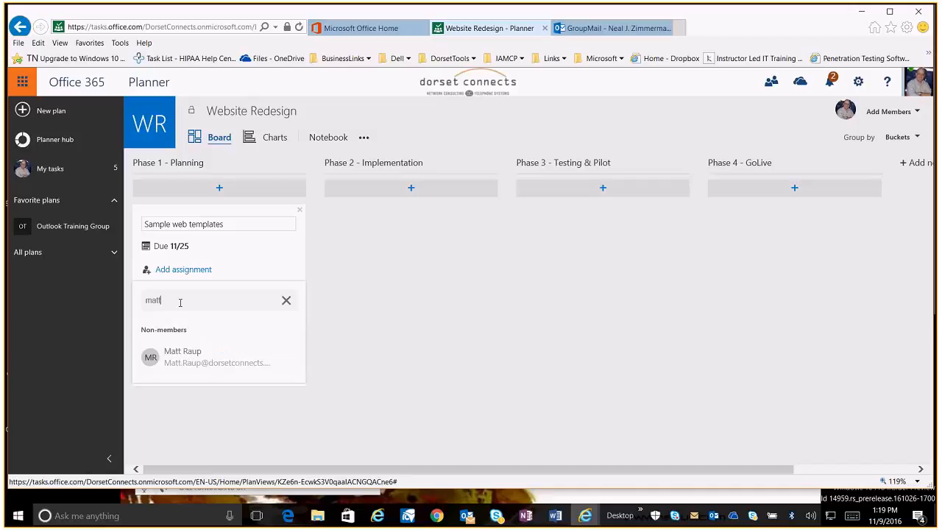
left_click(183, 356)
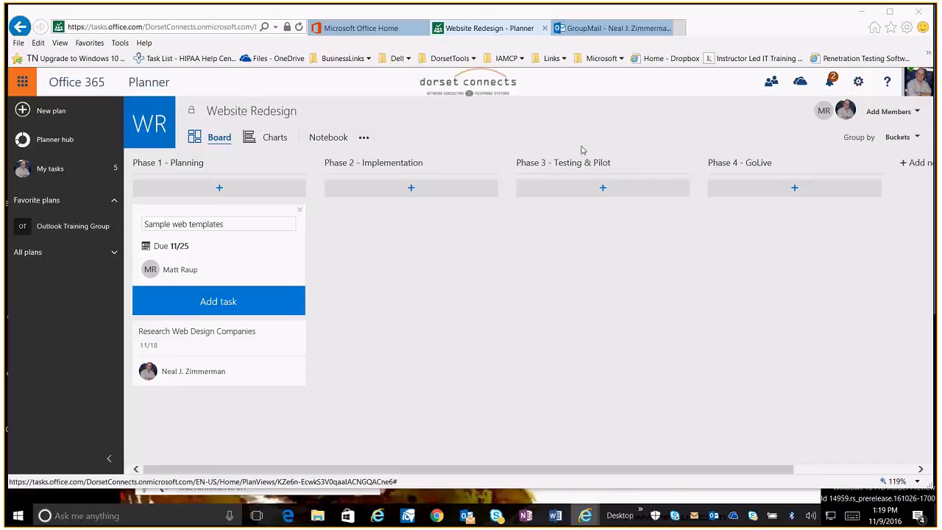
Add another colleague to the plan's members by searching their name
left_click(917, 113)
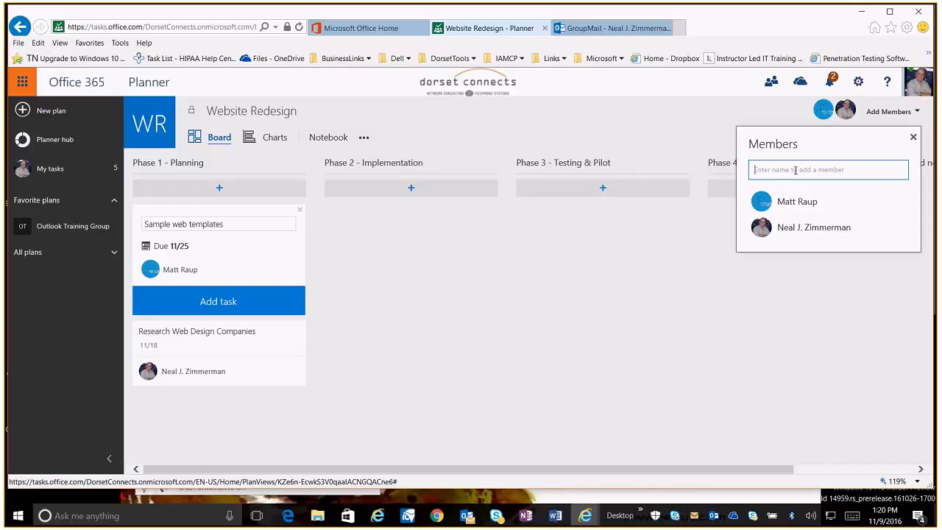
type("rob")
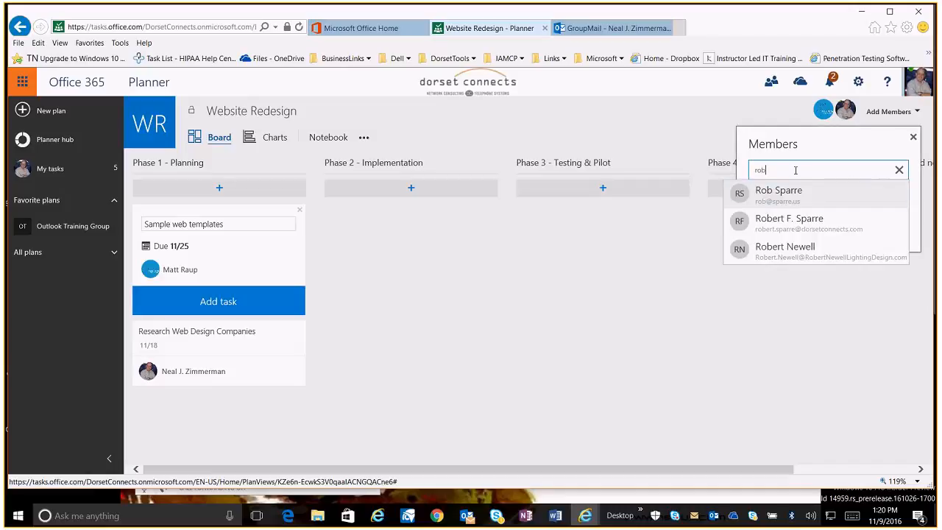
left_click(773, 225)
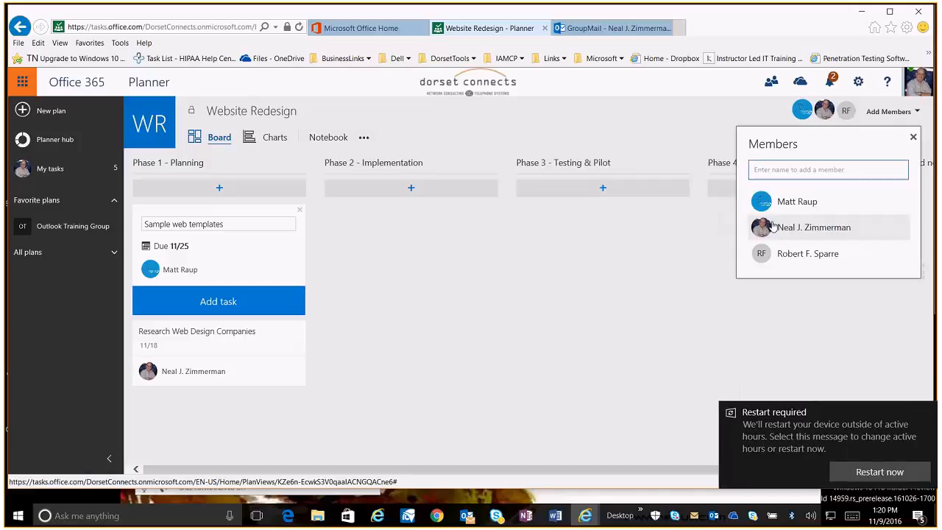
left_click(676, 251)
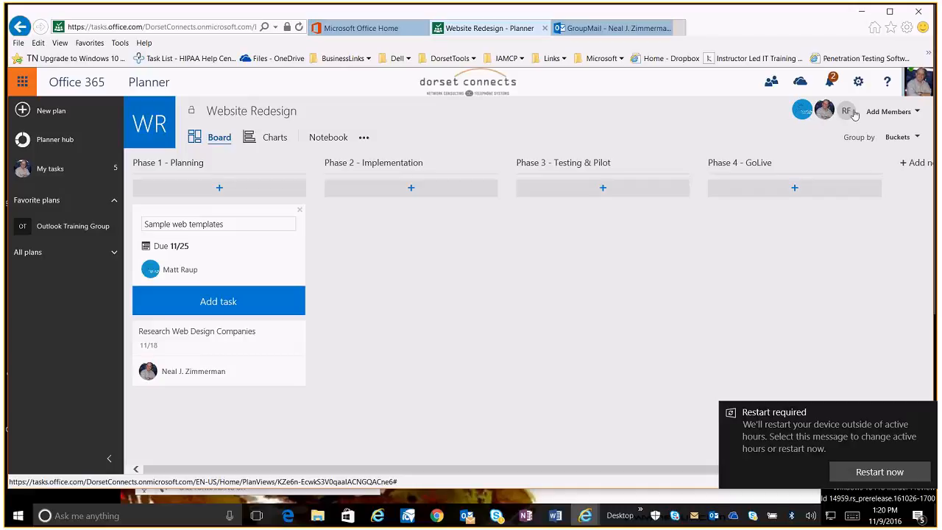
Try adding a Phase 1 task "Get financial approval of budget" due 11/25, assigned to the newly added member
left_click(222, 190)
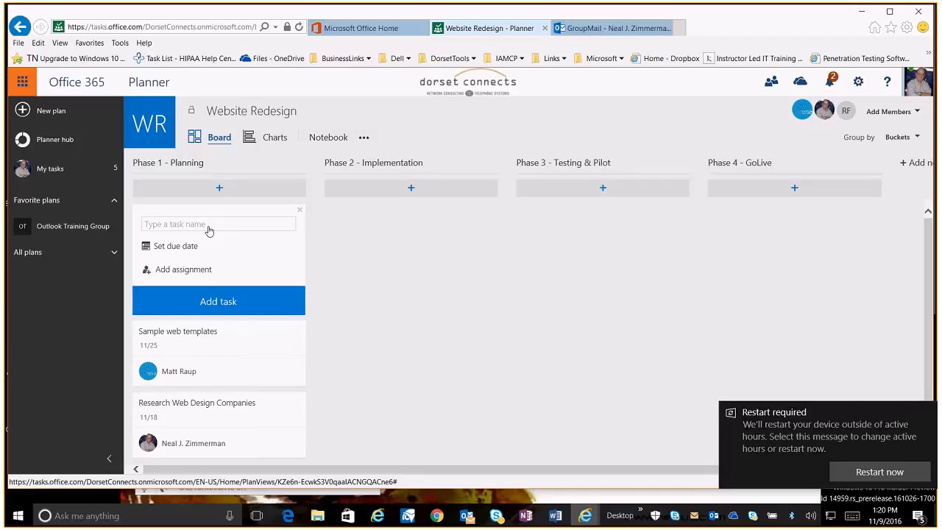
type("Get financial approval of budget")
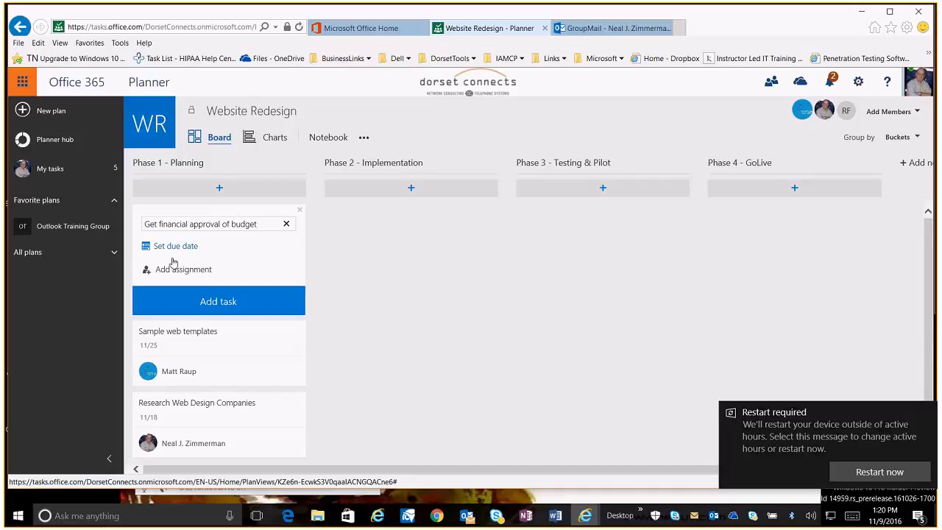
left_click(173, 261)
left_click(271, 400)
left_click(169, 272)
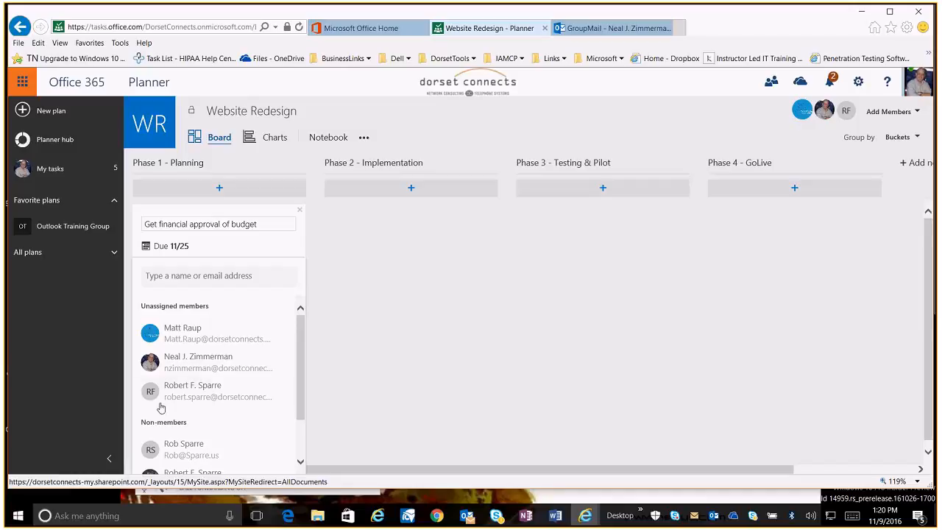
left_click(187, 395)
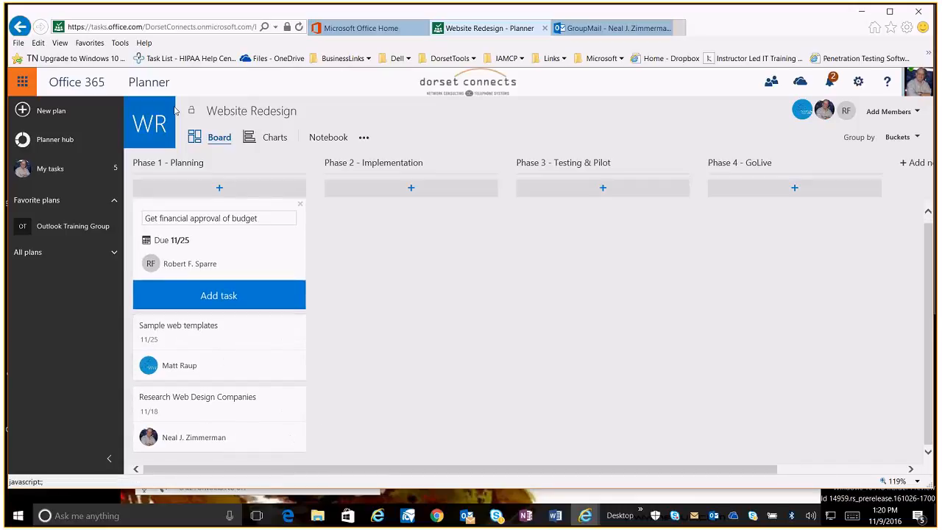
Add a Phase 2 task named "Design of initial landing page"
left_click(410, 189)
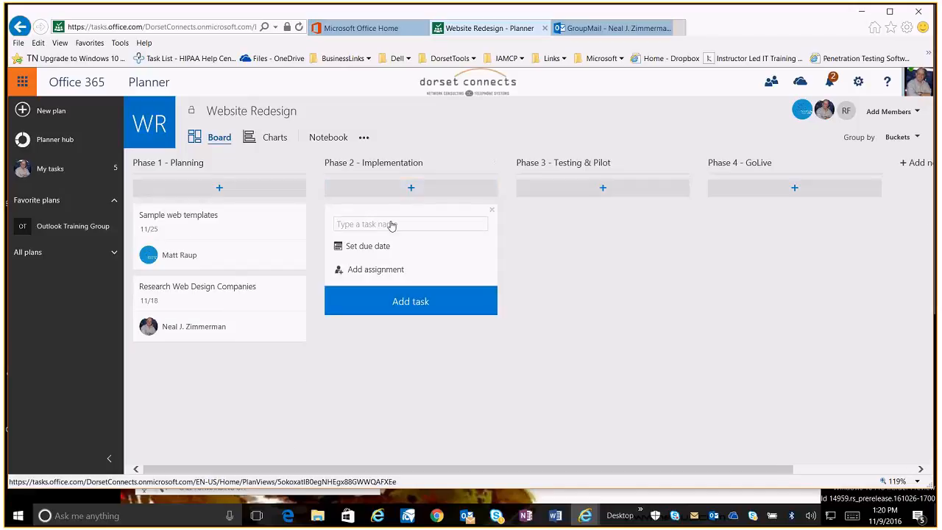
type("Design of site")
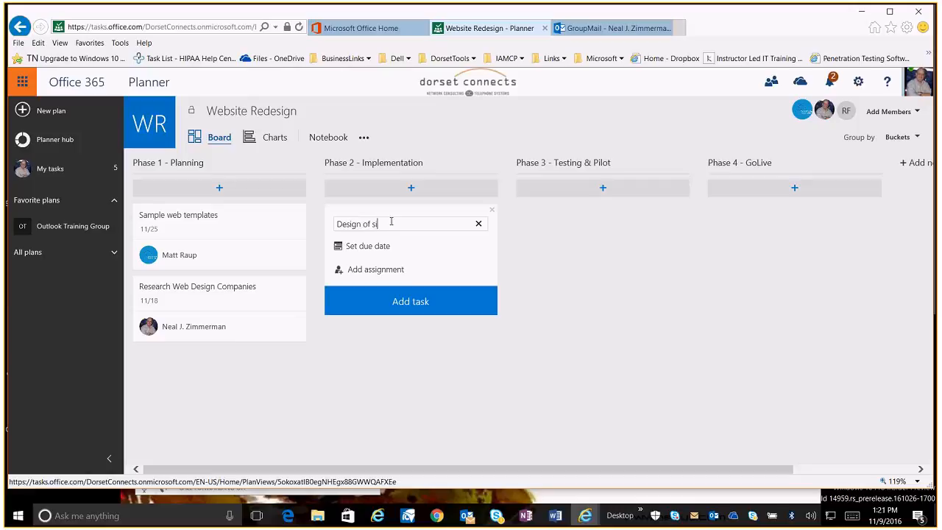
key("BackSpace")
key("BackSpace")
key("BackSpace")
key("BackSpace")
type("initial landing page")
key("Return")
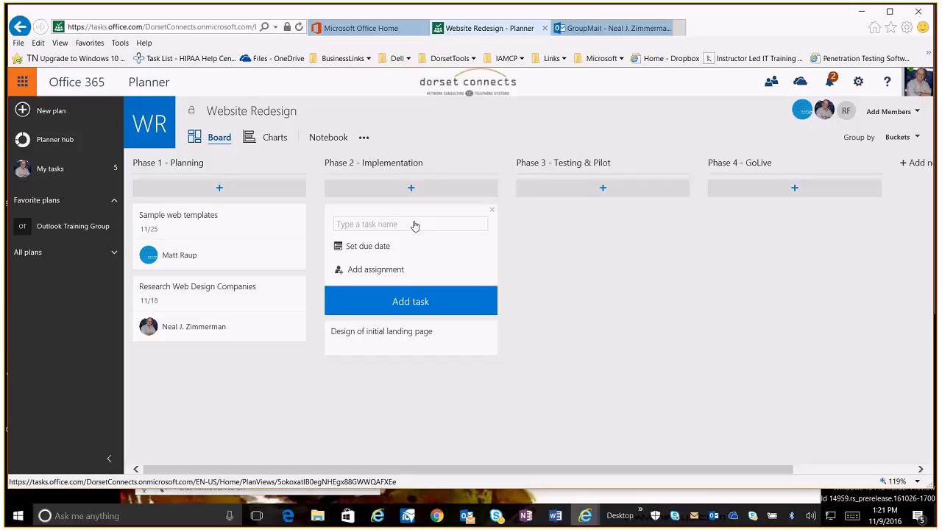
Add Phase 2 tasks named "Design of subpages" and "Design of navigation"
type("Design of subpages")
key("Return")
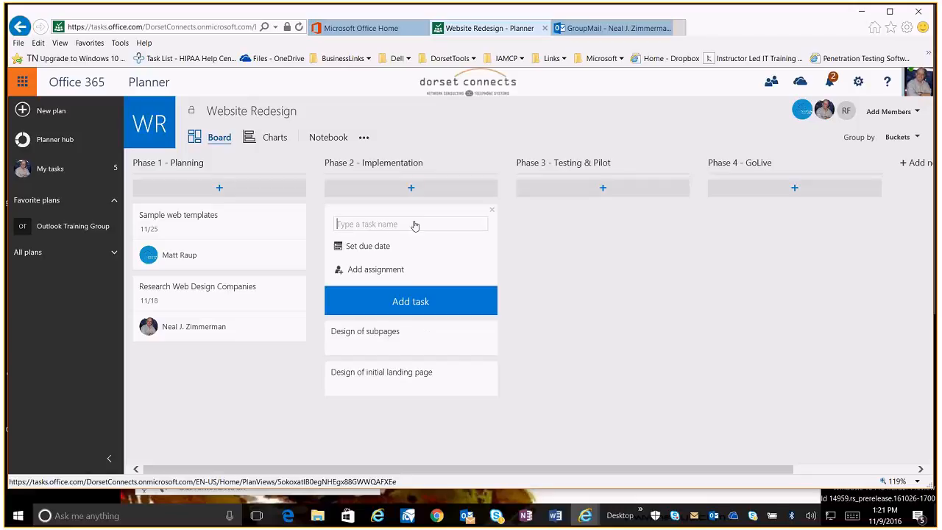
type("C")
type("esign of h")
type("av")
type("igation")
key("Return")
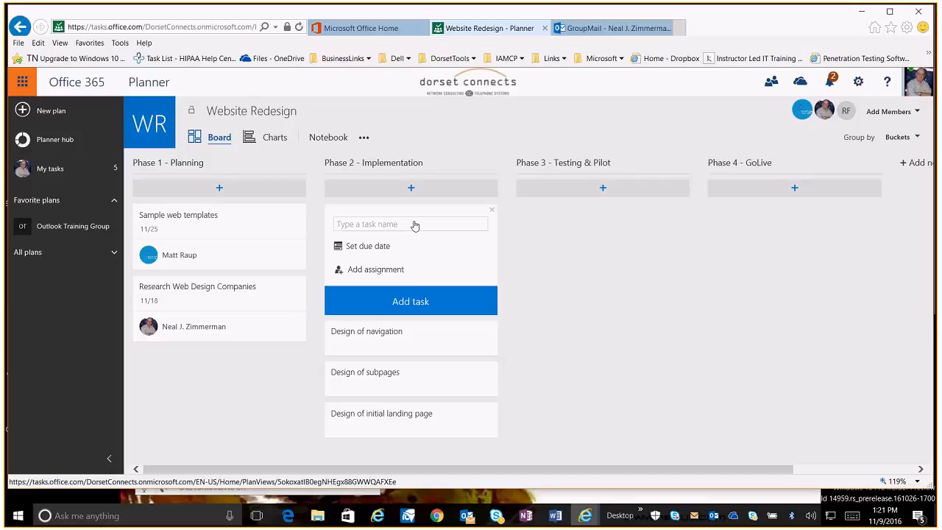
Add a Phase 2 task named "Design of Website"
type("Design of Website")
key("Return")
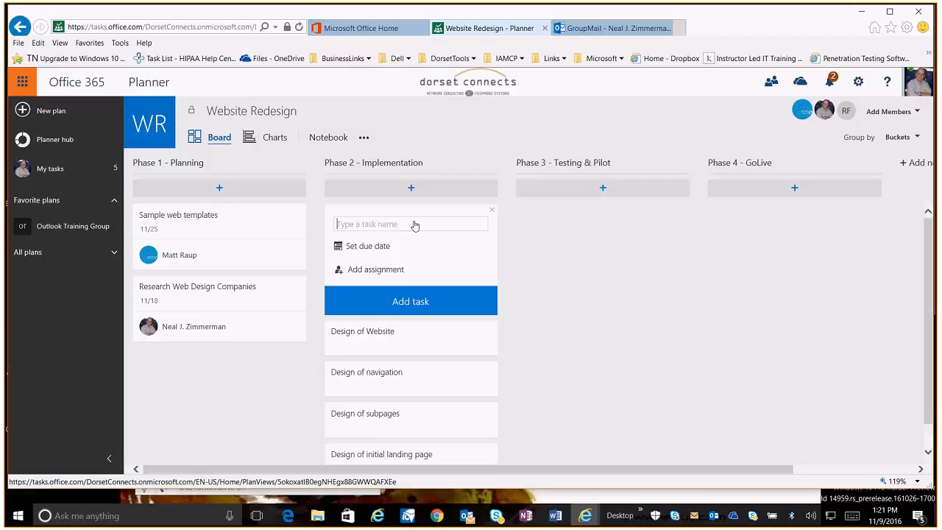
Open the "Design of Website" task and add checklist items "Design home page" and "Design sub pages"
left_click(401, 351)
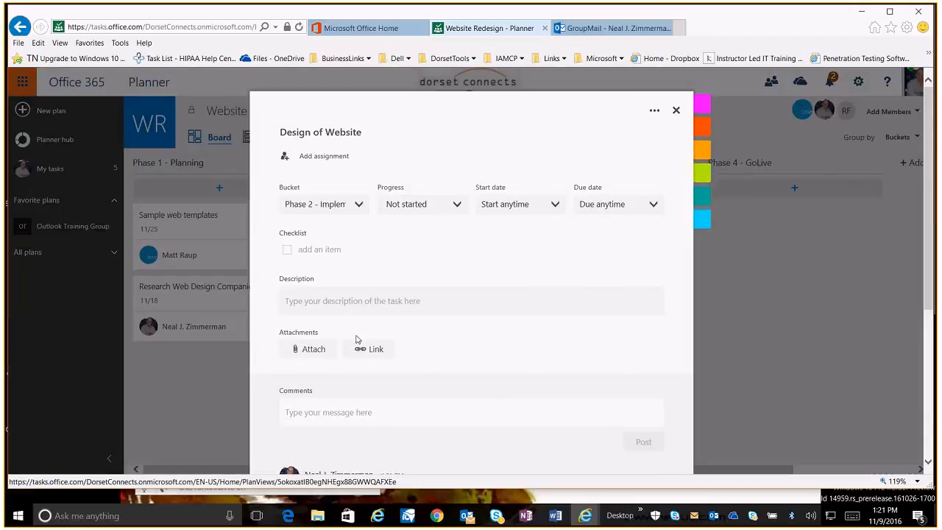
scroll(358, 340, "down", 3)
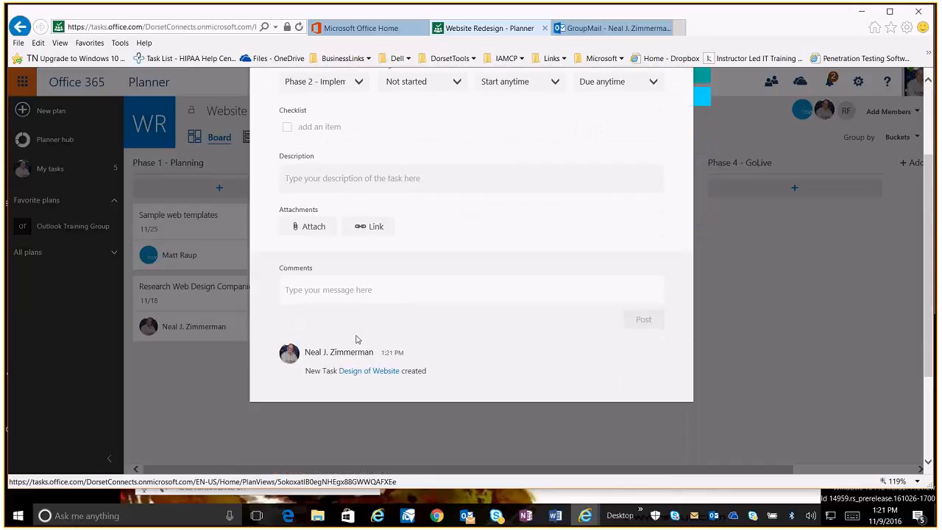
left_click(311, 126)
type("Design home page")
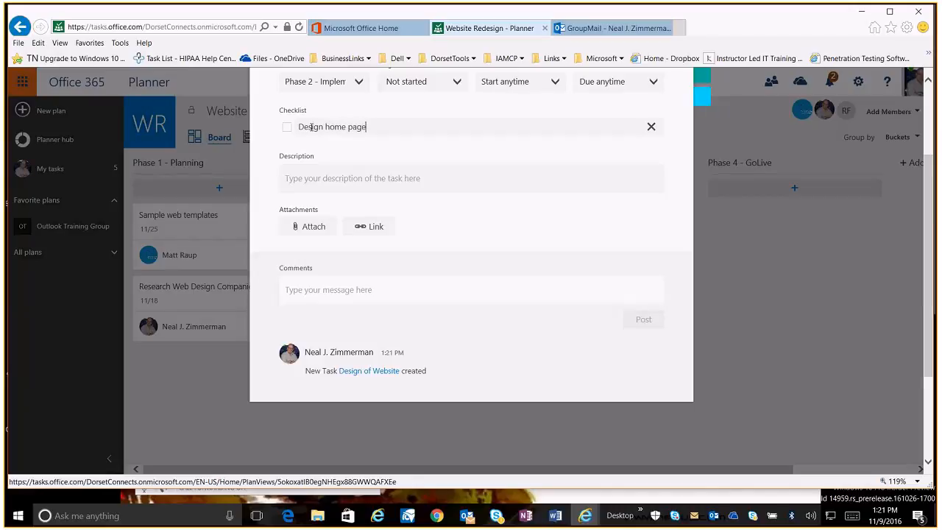
key("Return")
type("Design sub pa")
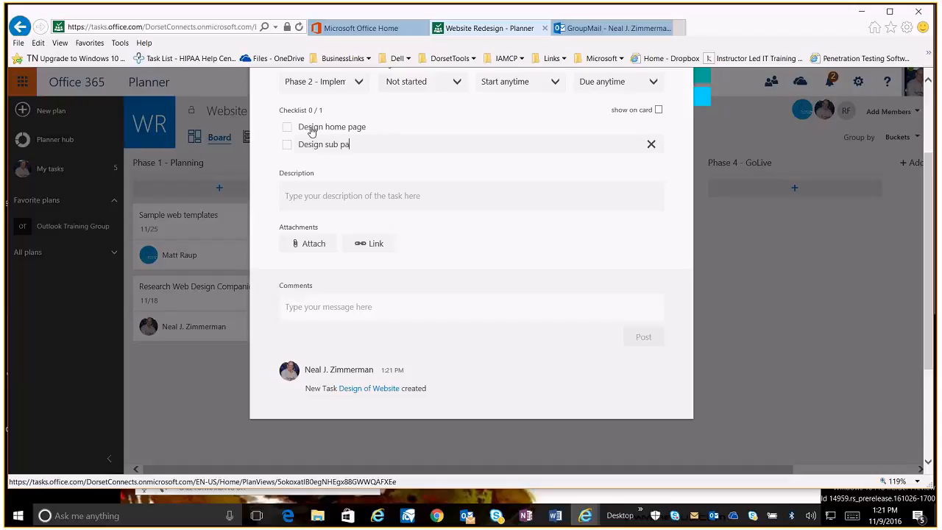
type("ges")
key("Return")
Add checklist items "Design navigation" and "Design Blog" to the task
type("De")
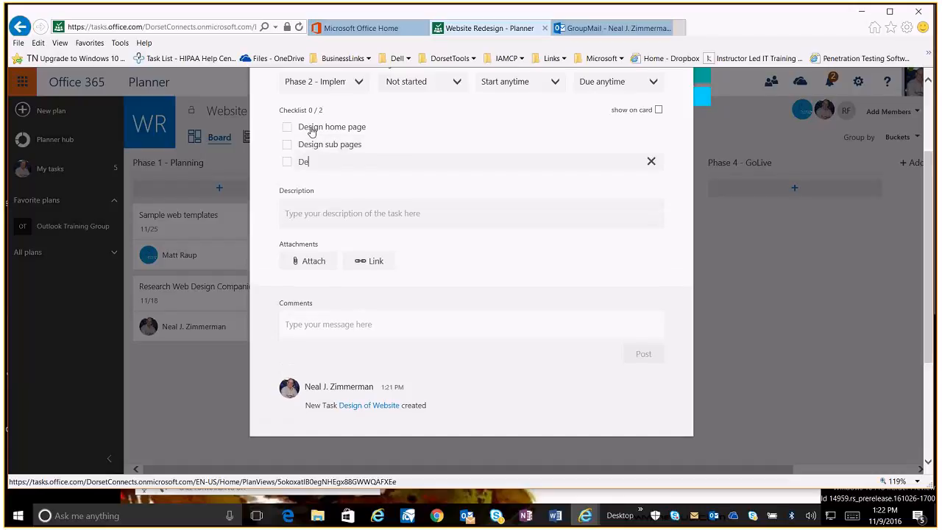
type("sign navigation")
key("Return")
type("Design")
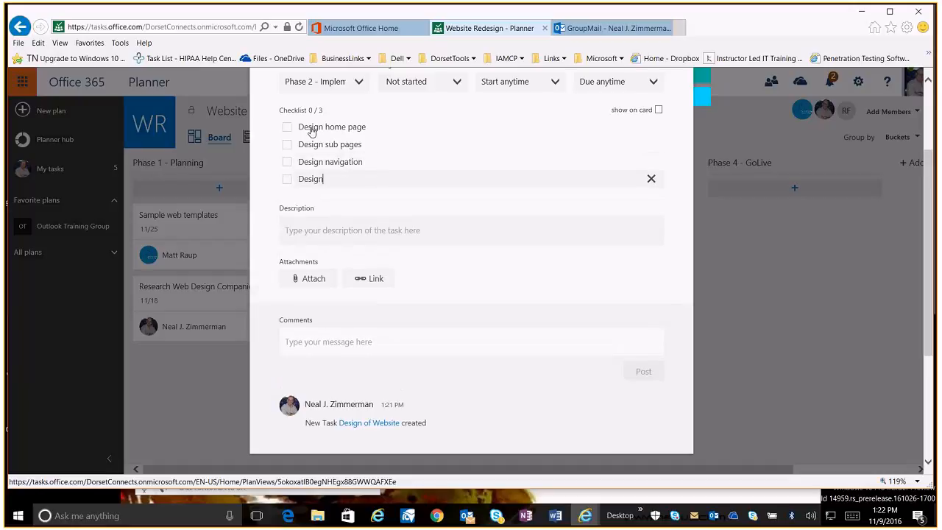
type(" Blog")
key("Return")
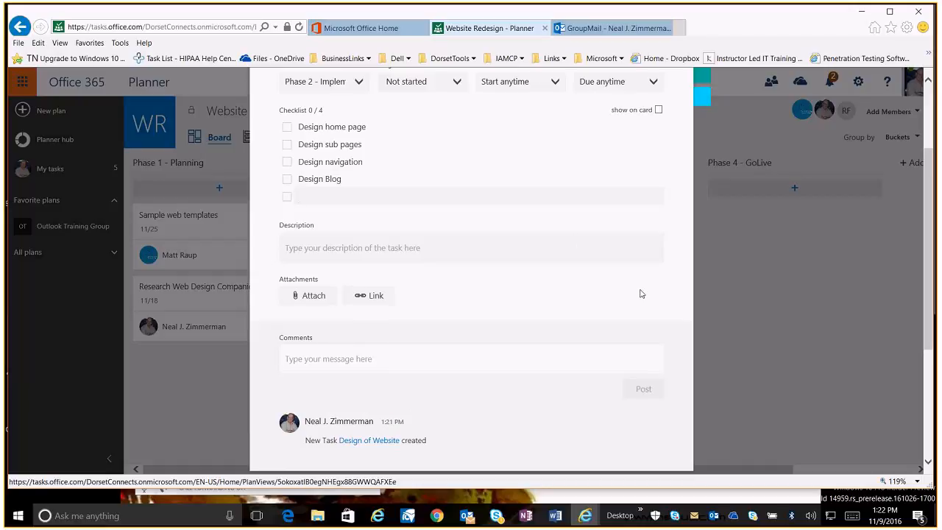
Show the checklist on the card, tag the task with the orange label, and close it
left_click(658, 110)
scroll(596, 214, "up", 3)
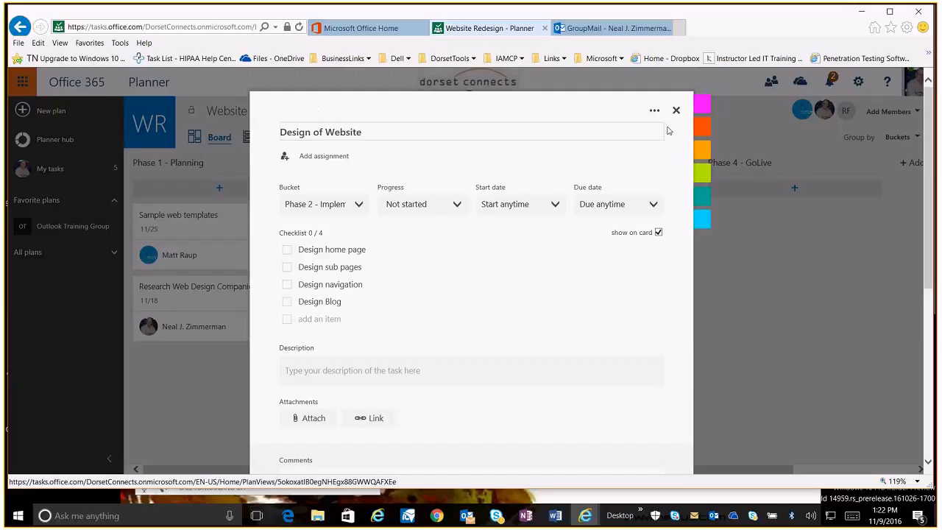
mouse_move(703, 124)
left_click(755, 128)
left_click(677, 111)
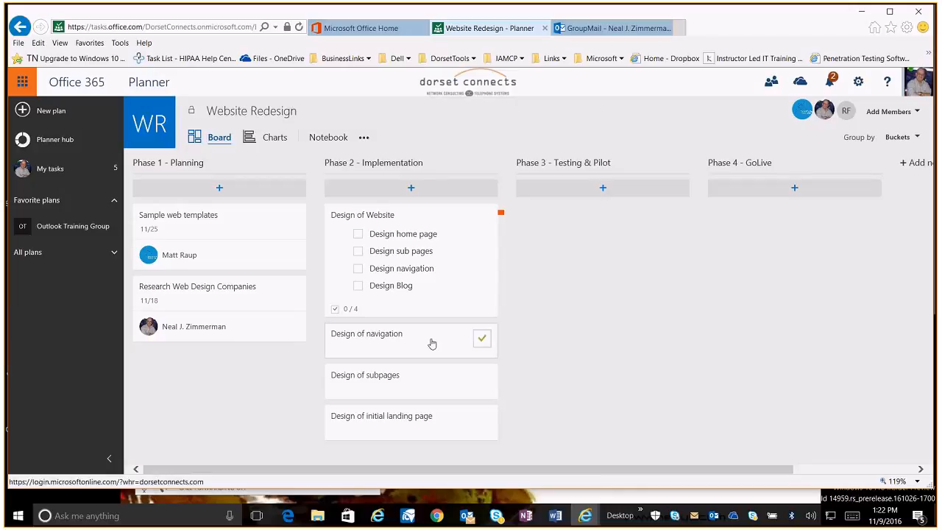
Mark the "Design of navigation" task as complete
left_click(482, 338)
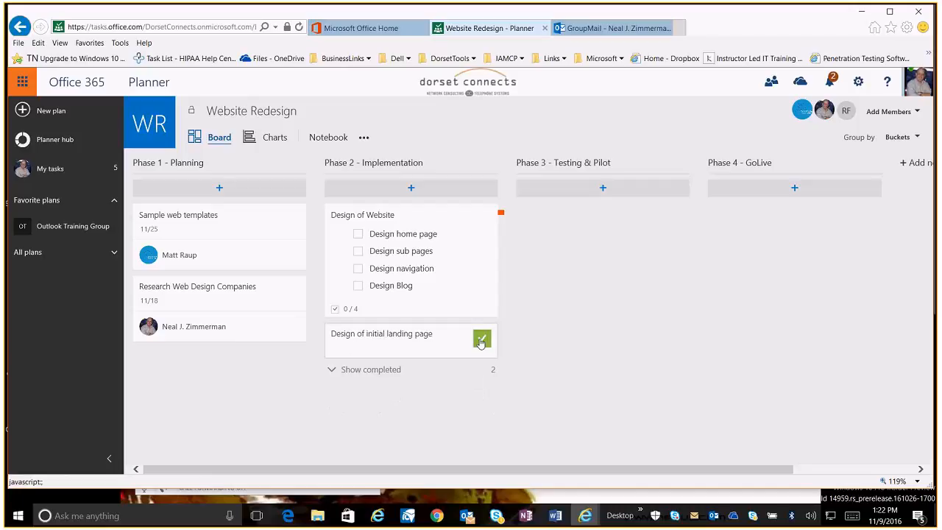
Mark the "Design of initial landing page" task as complete
left_click(481, 339)
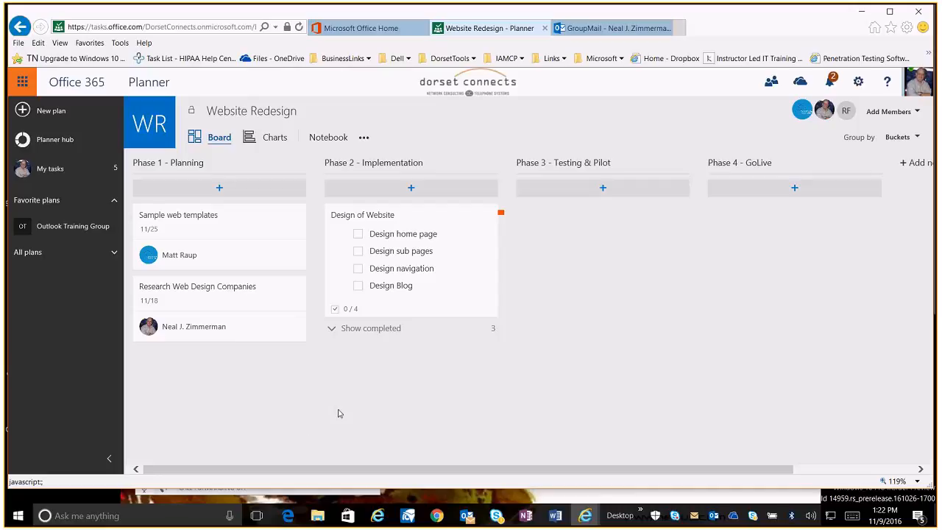
Tick the "Design navigation" checklist item on the Design of Website task card
left_click(395, 270)
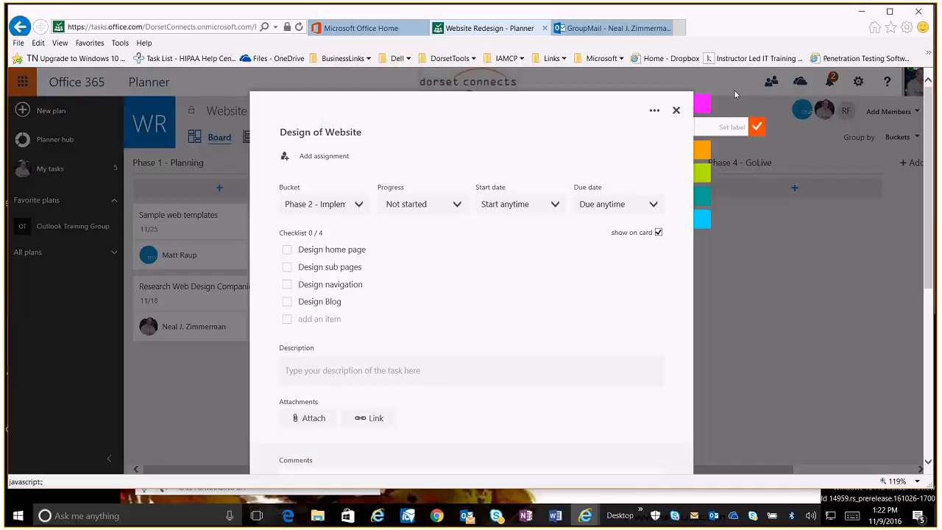
left_click(676, 109)
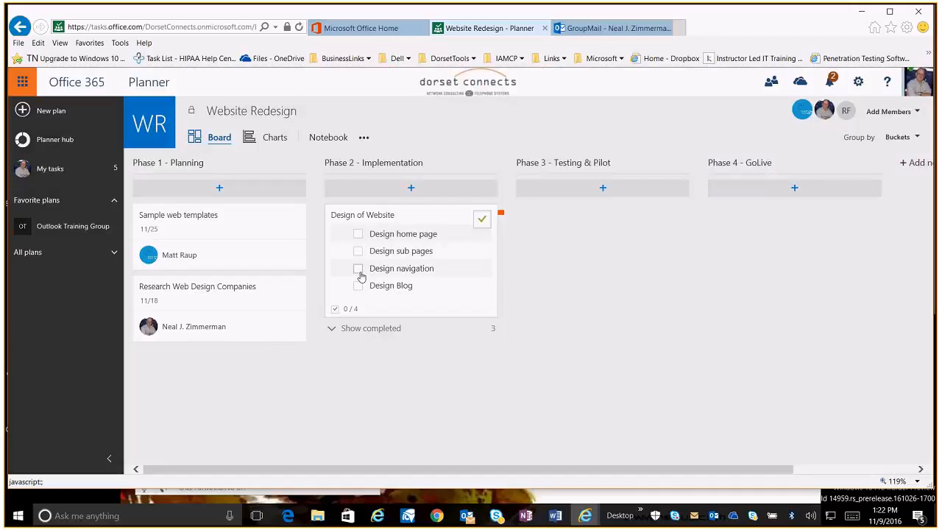
left_click(358, 268)
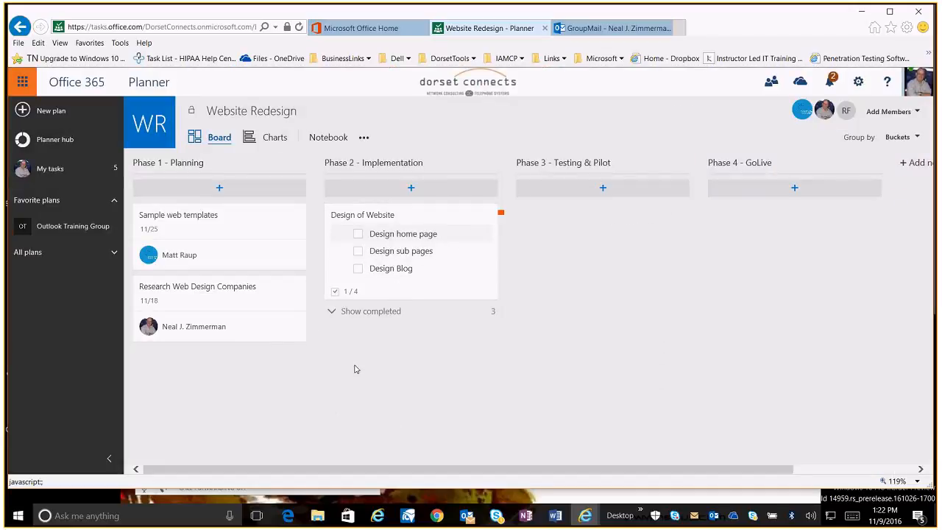
Show the completed tasks and restore "Design of initial landing page" to an incomplete task
left_click(331, 311)
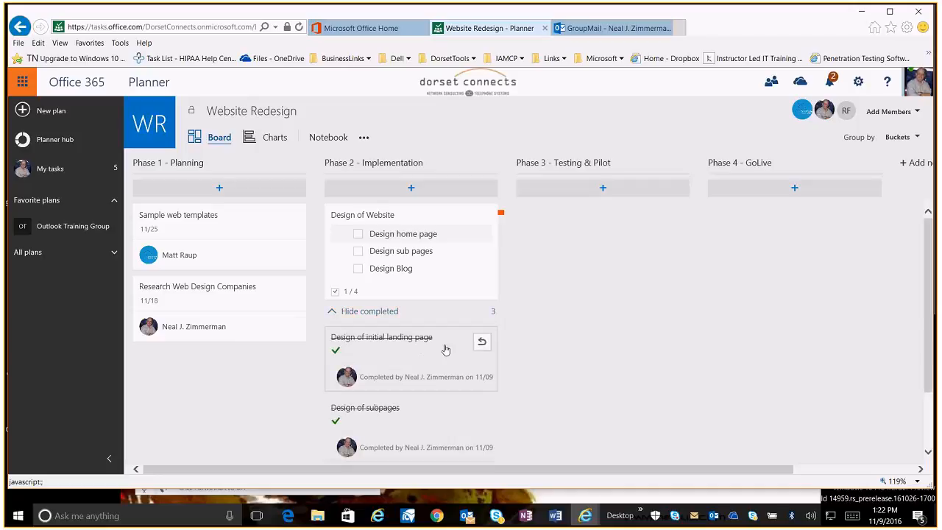
left_click(482, 343)
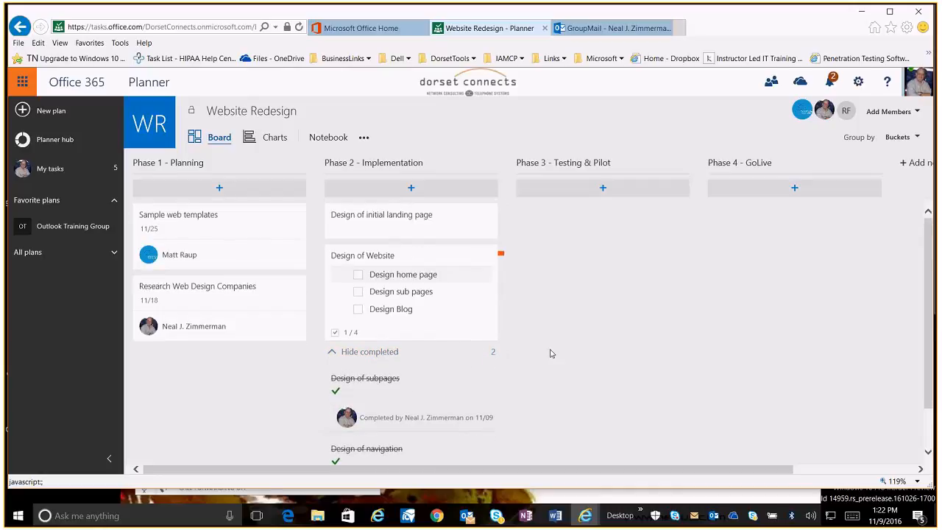
Open the "Design of initial landing page" task and delete it
left_click(375, 219)
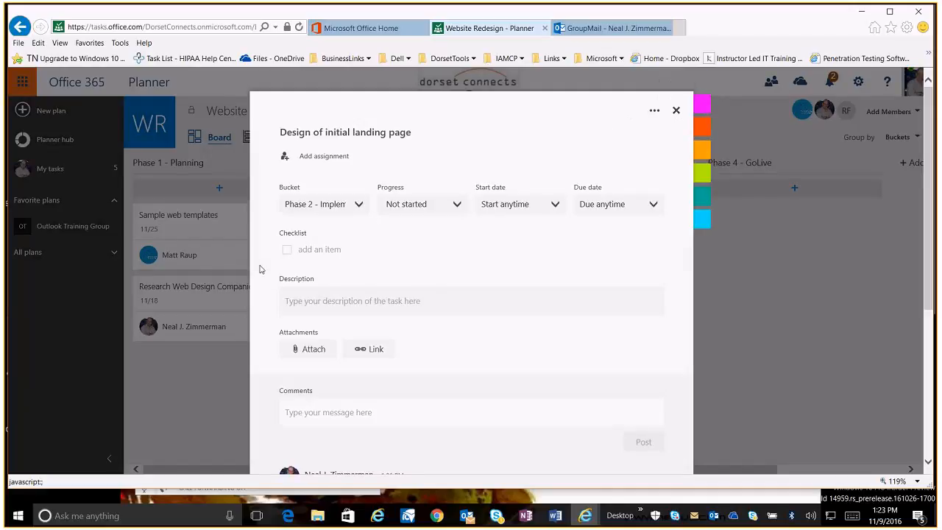
scroll(259, 269, "down", 3)
scroll(259, 269, "up", 3)
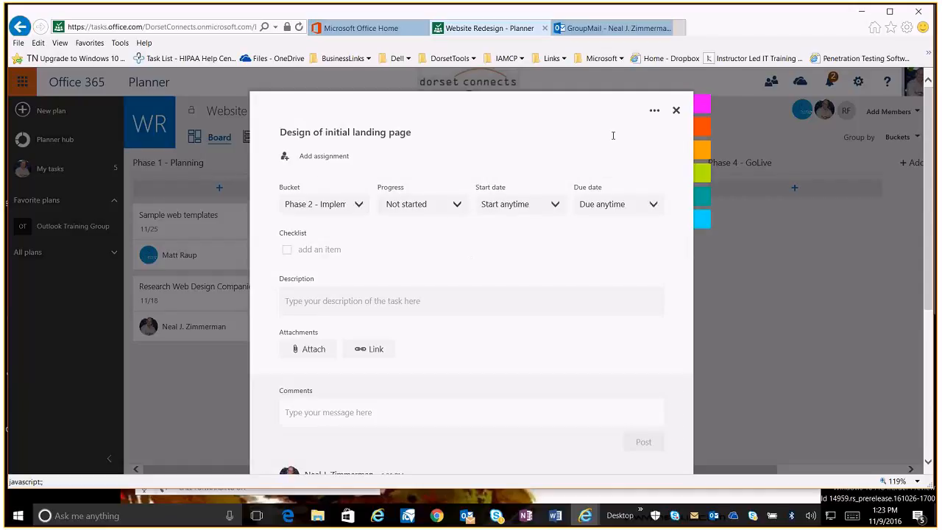
left_click(654, 109)
left_click(671, 130)
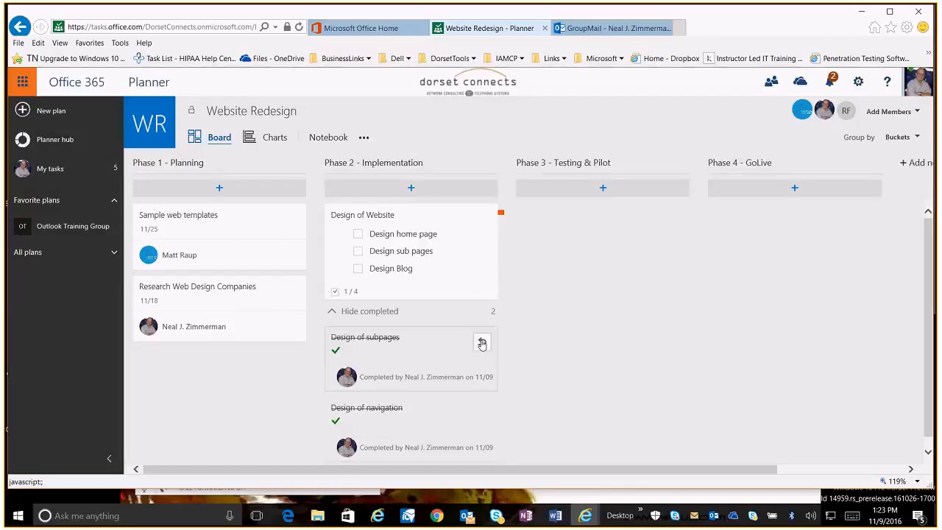
Open the completed "Design of subpages" task and delete it
left_click(429, 351)
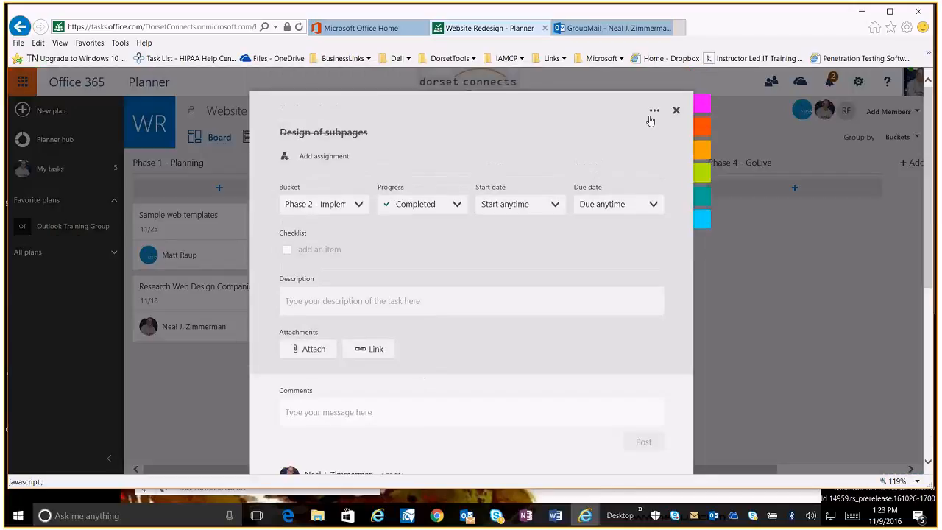
left_click(654, 111)
left_click(669, 127)
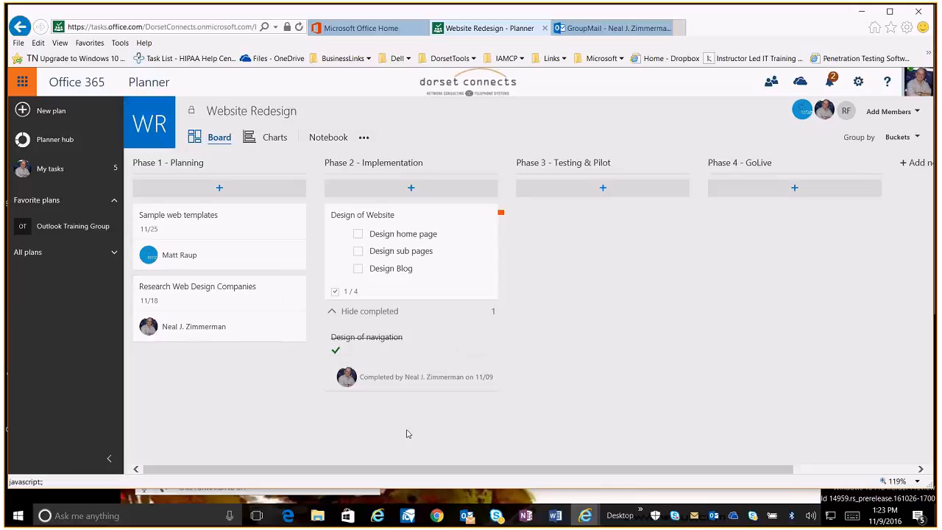
Go to the Planner hub and add the Website Redesign plan to the favorite plans
left_click(50, 133)
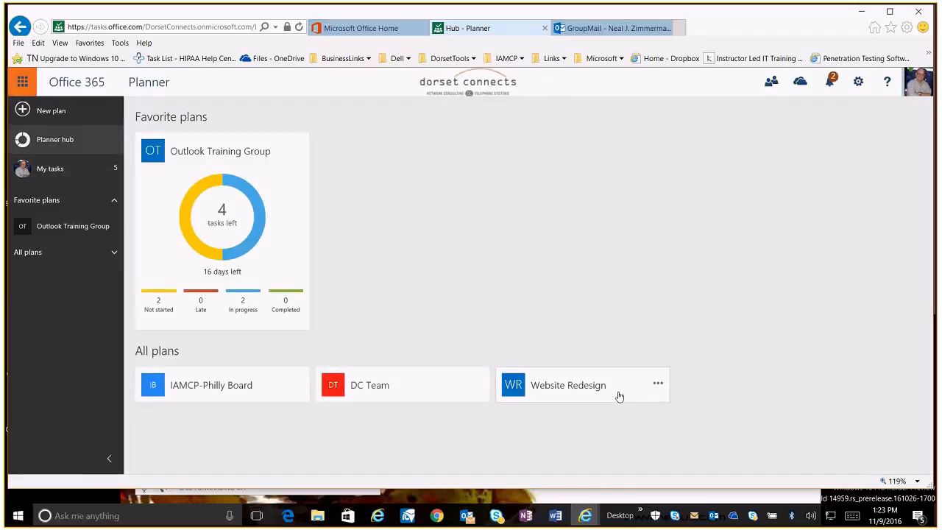
left_click(657, 386)
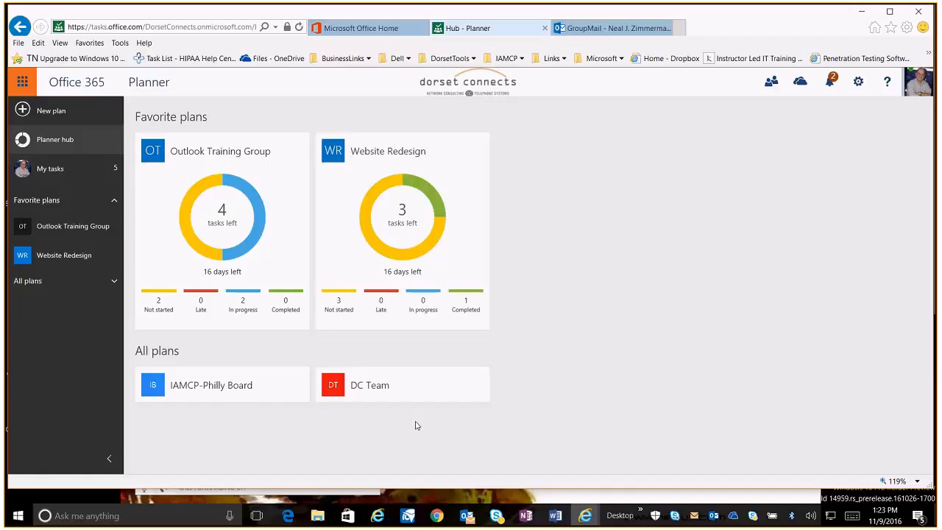
mouse_move(432, 216)
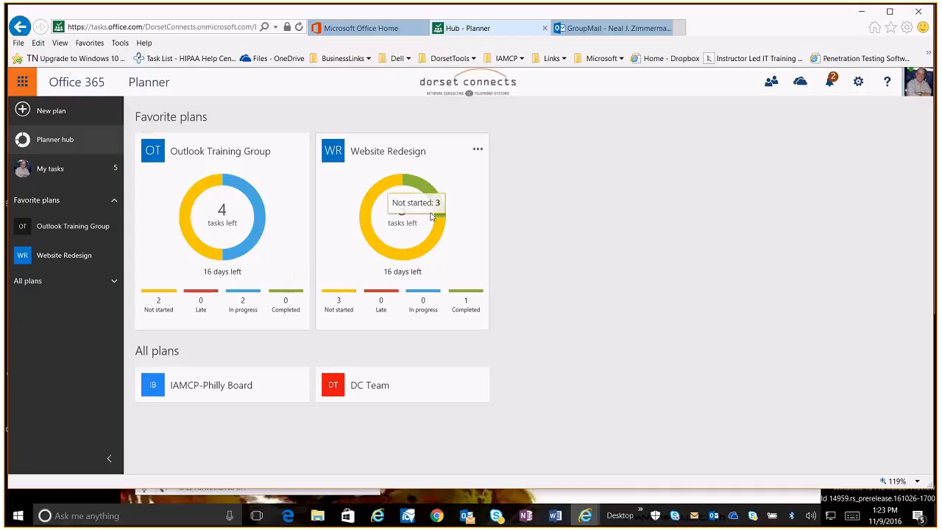
Open the Website Redesign plan and switch to its Charts view
left_click(391, 257)
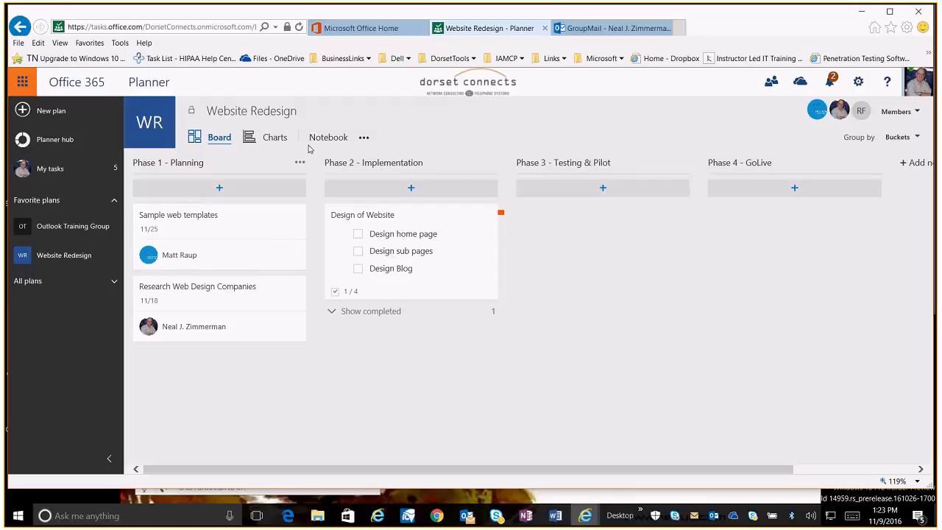
left_click(265, 141)
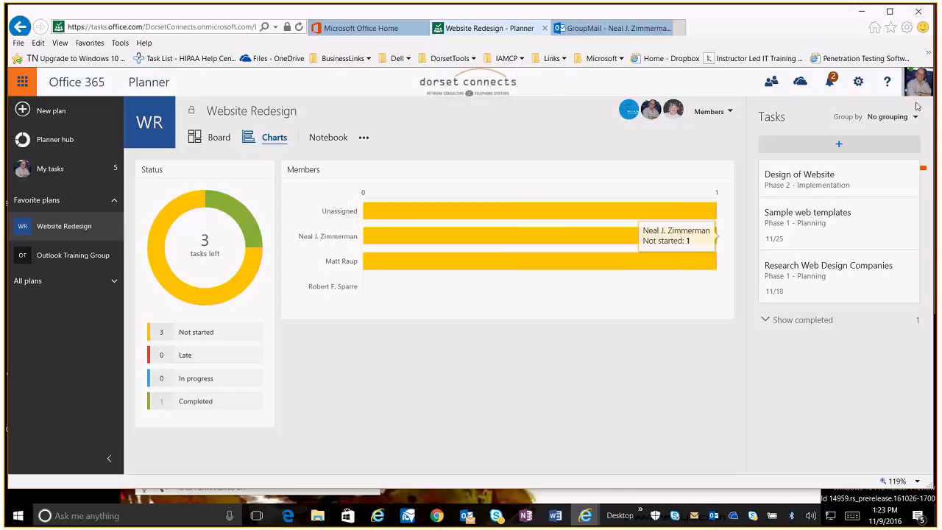
Group the charts task list by Assigned to and show the completed tasks
left_click(912, 116)
left_click(855, 157)
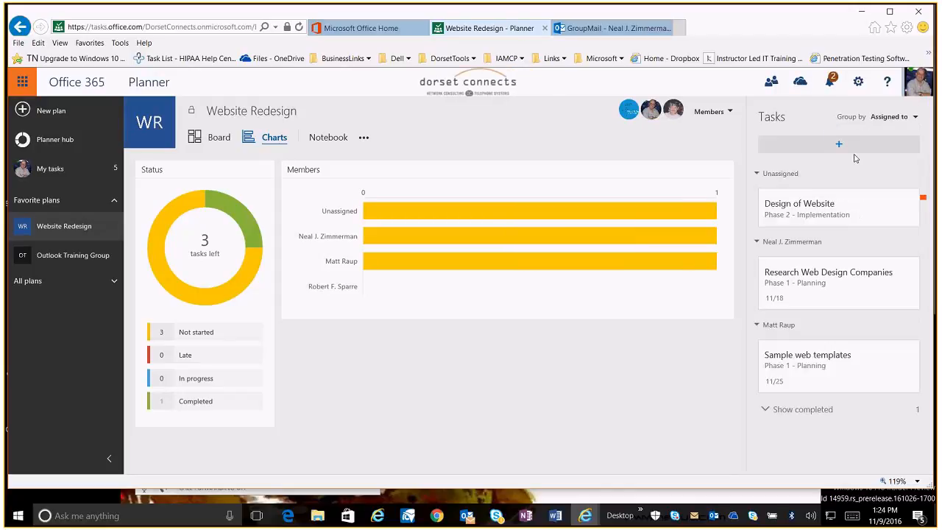
left_click(769, 411)
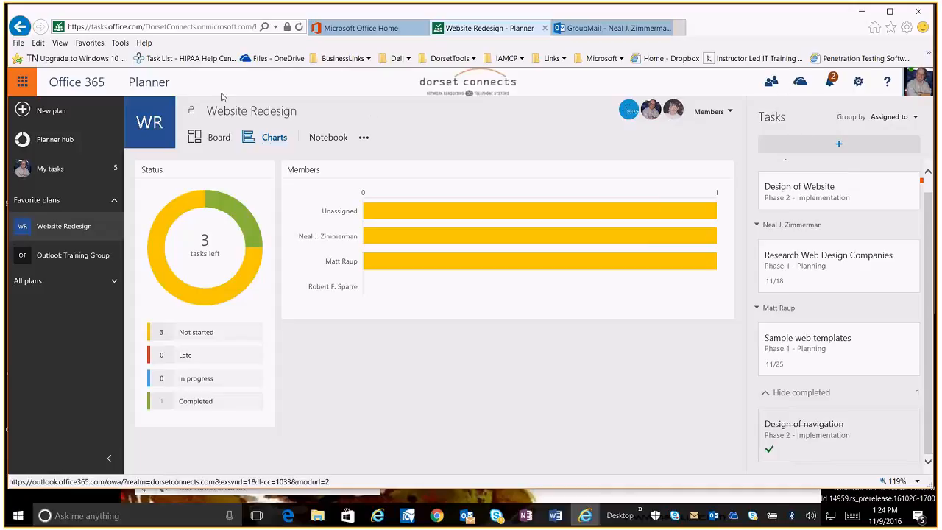
Open the plan group's Members page
left_click(364, 139)
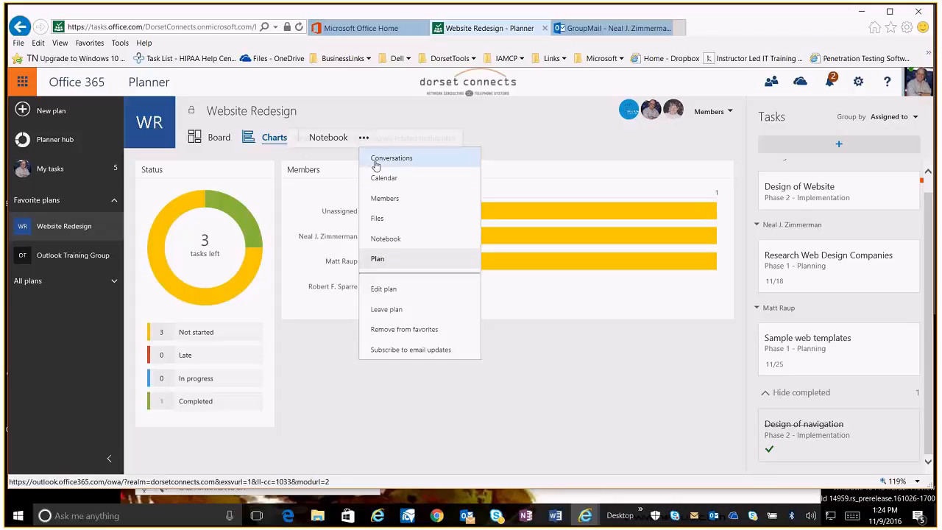
left_click(383, 198)
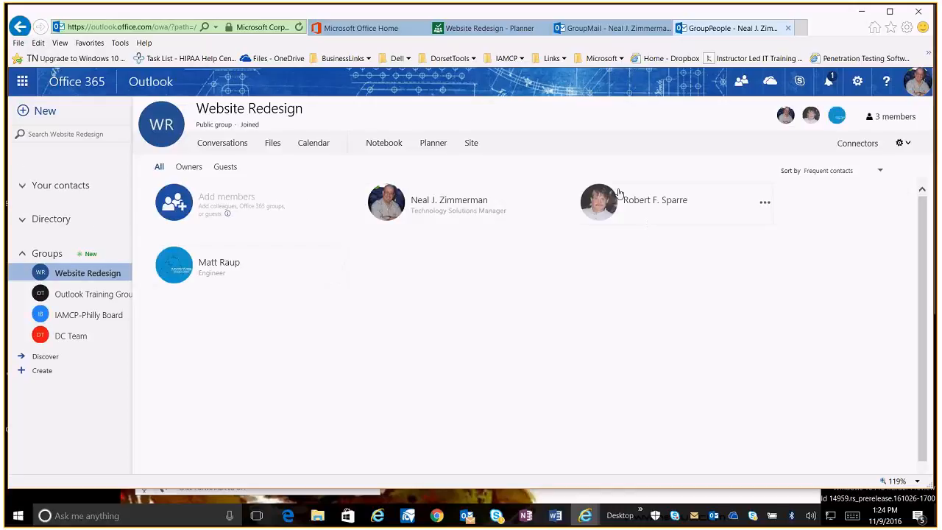
mouse_move(235, 269)
Browse the group's Conversations and Files pages and open the new file options
left_click(223, 144)
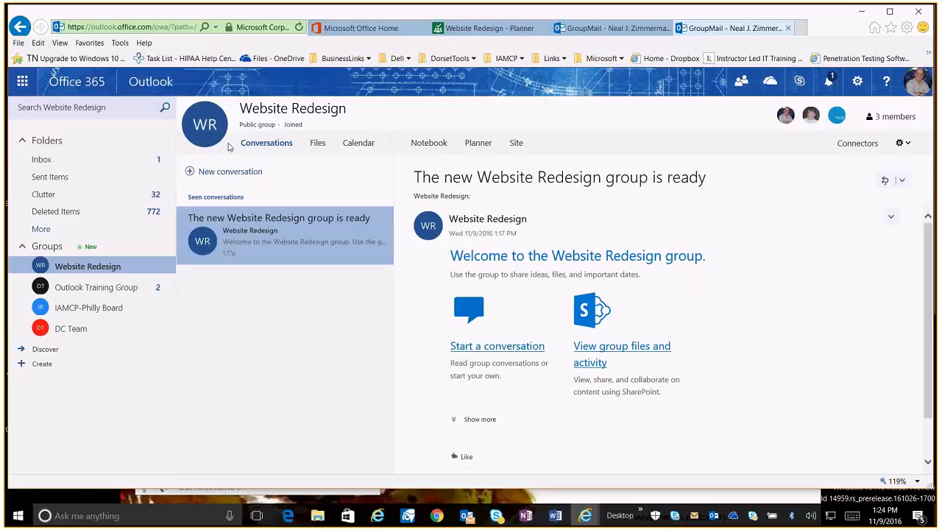
left_click(318, 143)
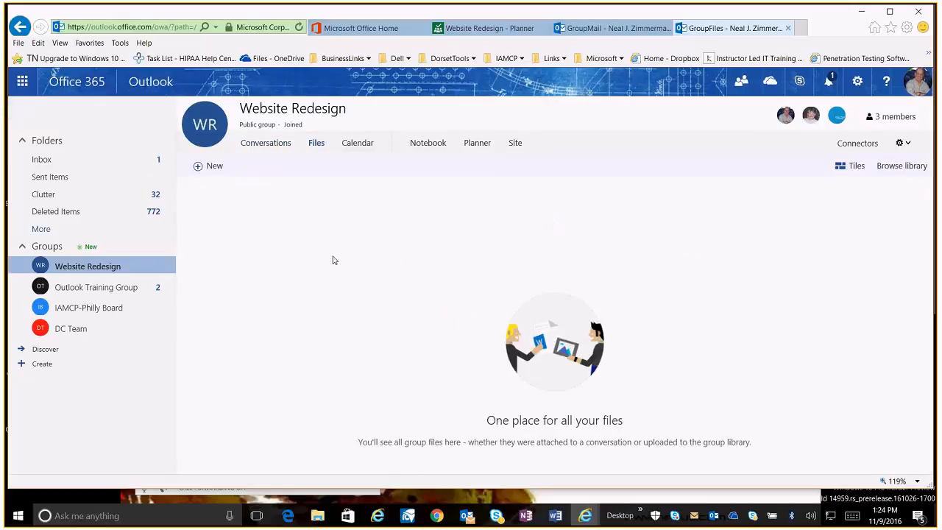
left_click(199, 167)
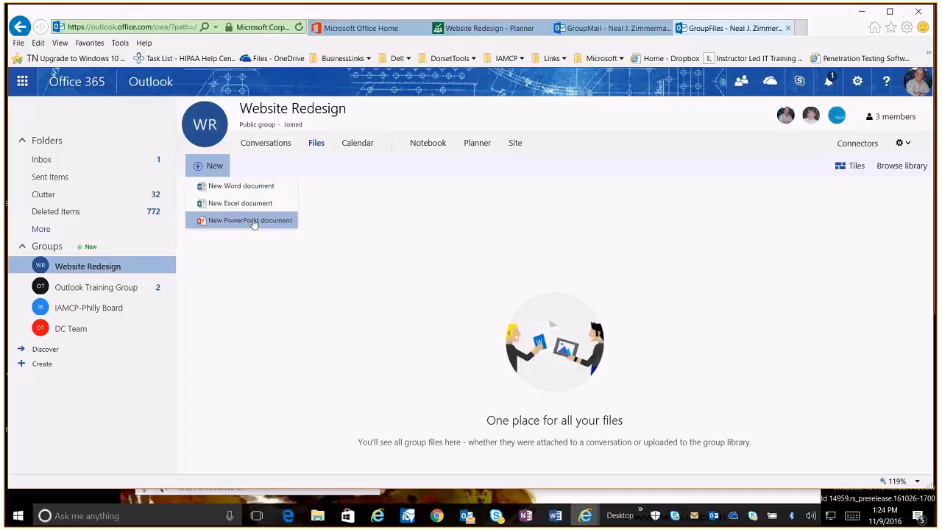
Open the group Calendar and browse the week of November 20–26, 2016
left_click(359, 145)
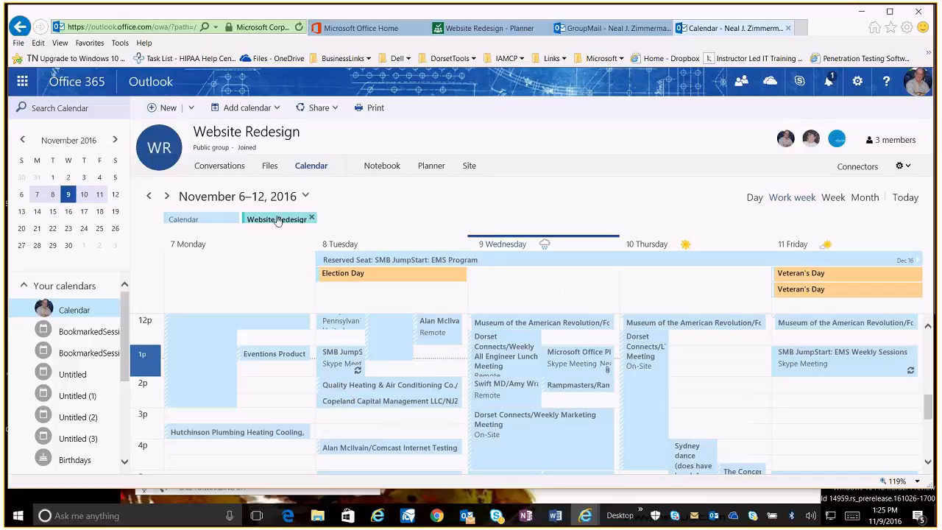
scroll(383, 331, "down", 5)
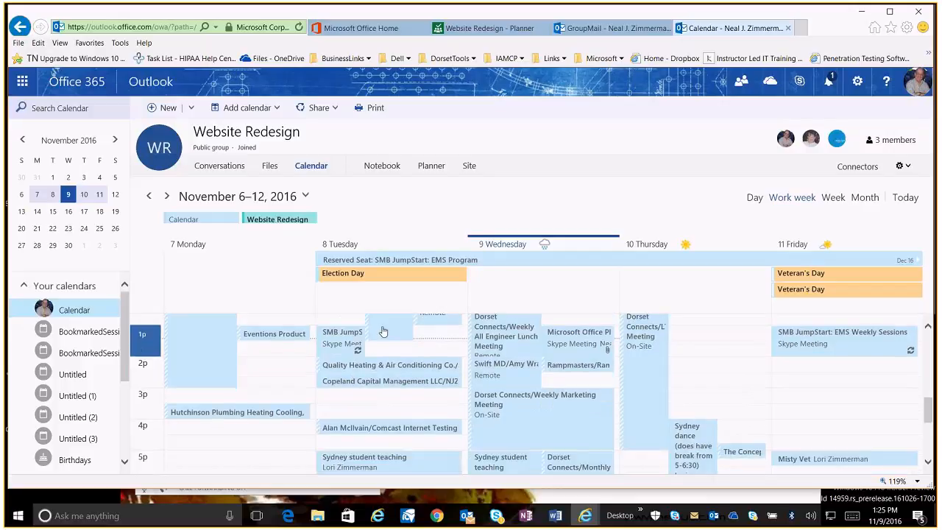
scroll(383, 331, "down", 1)
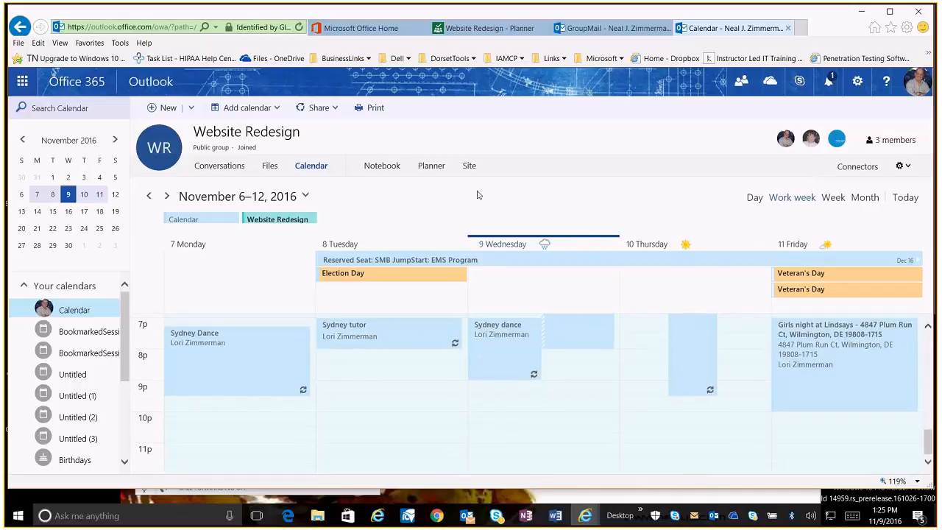
left_click(306, 197)
left_click(386, 318)
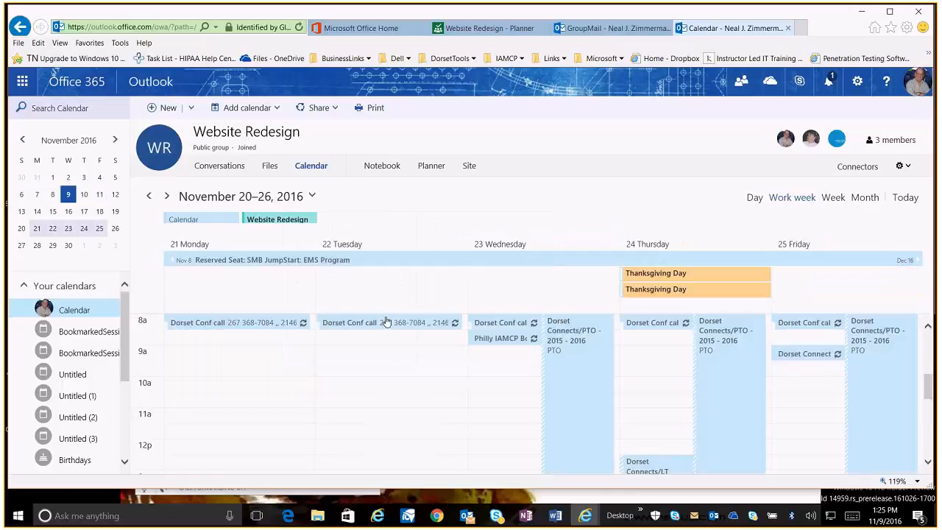
scroll(658, 327, "down", 3)
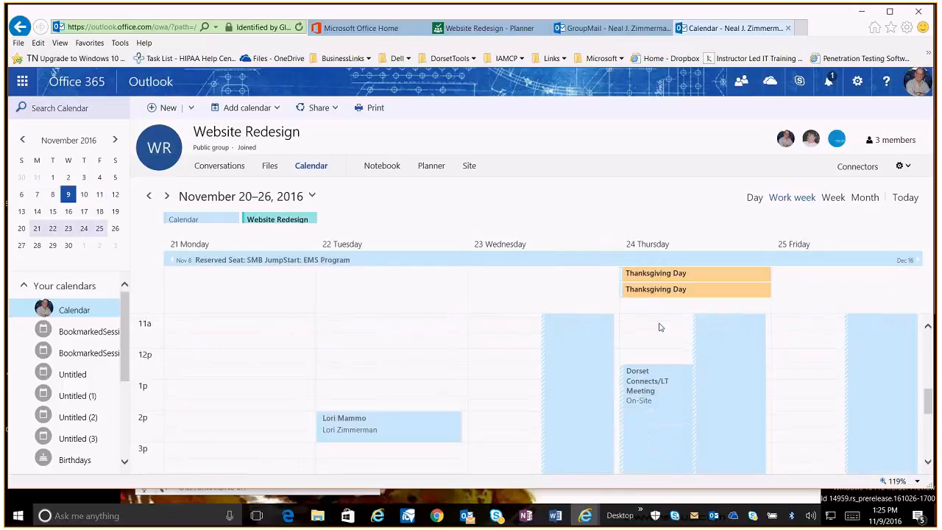
scroll(660, 328, "down", 3)
scroll(659, 328, "up", 6)
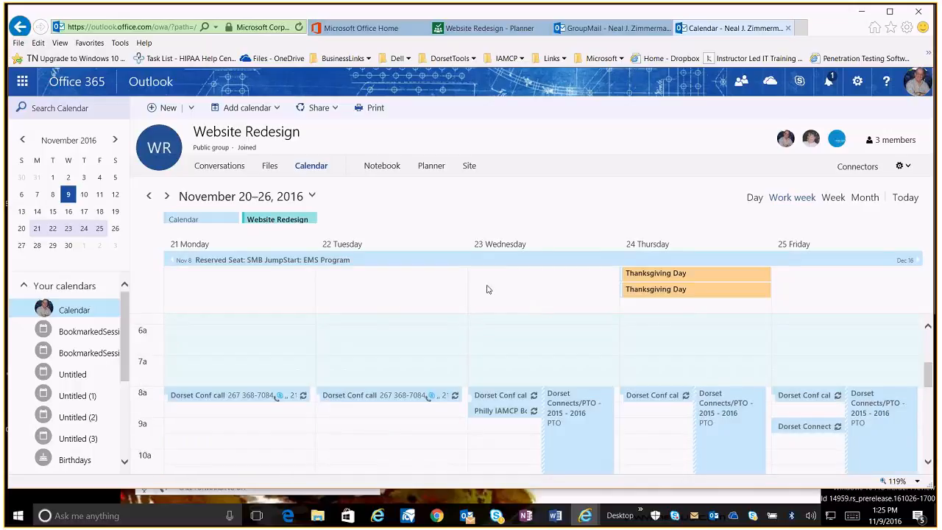
Toggle the personal and Website Redesign calendars on and off in the week view
left_click(190, 221)
left_click(286, 222)
left_click(194, 220)
scroll(828, 372, "down", 2)
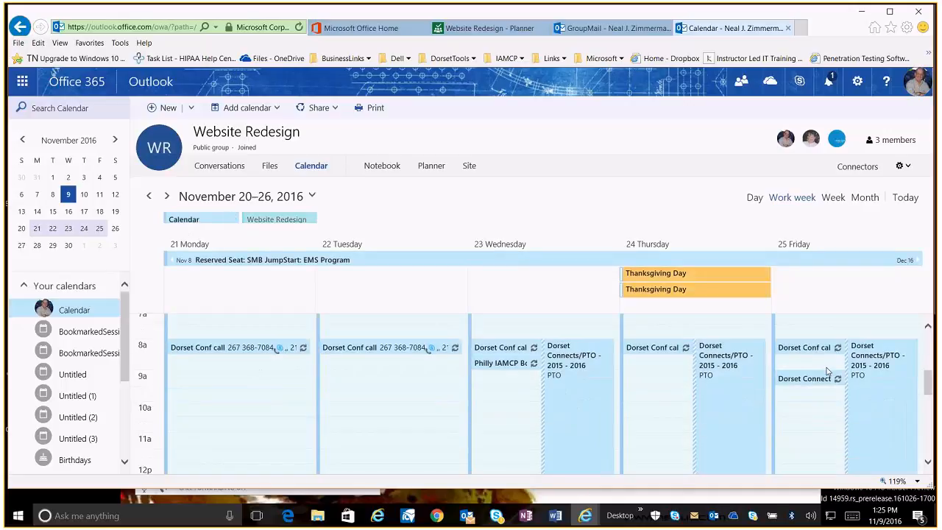
scroll(828, 371, "down", 6)
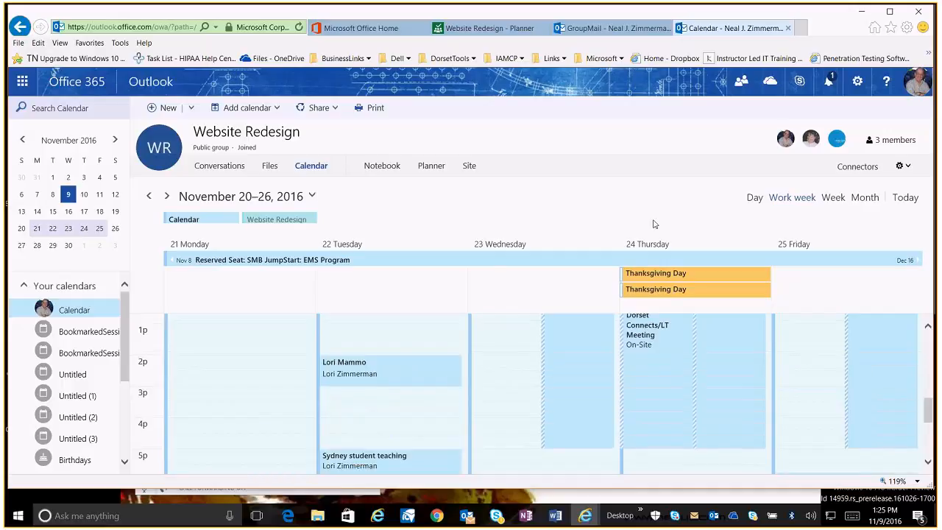
Return to Planner and filter the charts task list to one member's tasks
left_click(489, 28)
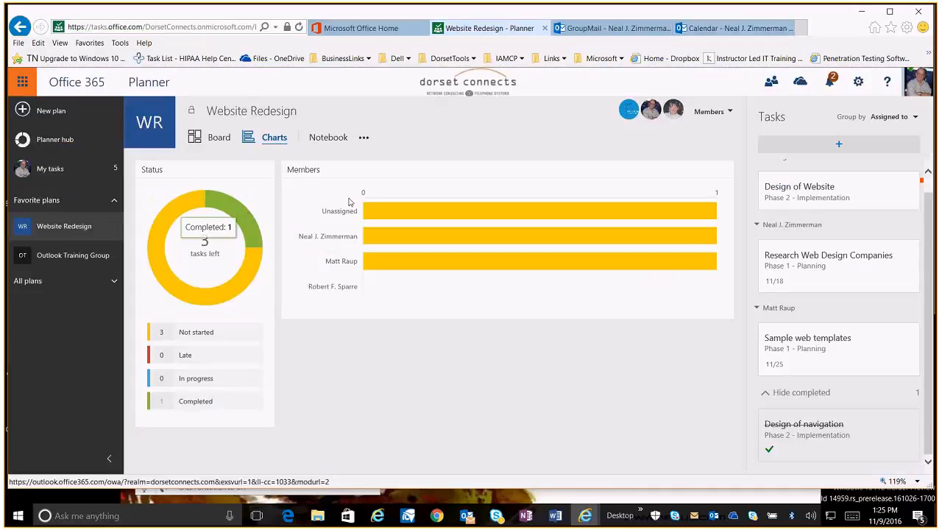
left_click(392, 239)
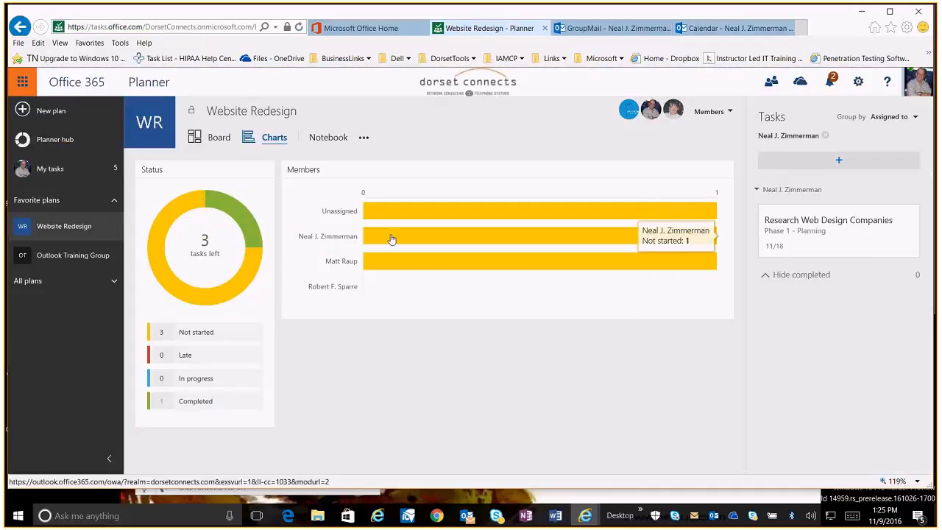
Set the Research Web Design Companies task's start date to 11/17 and its progress to In progress
left_click(838, 237)
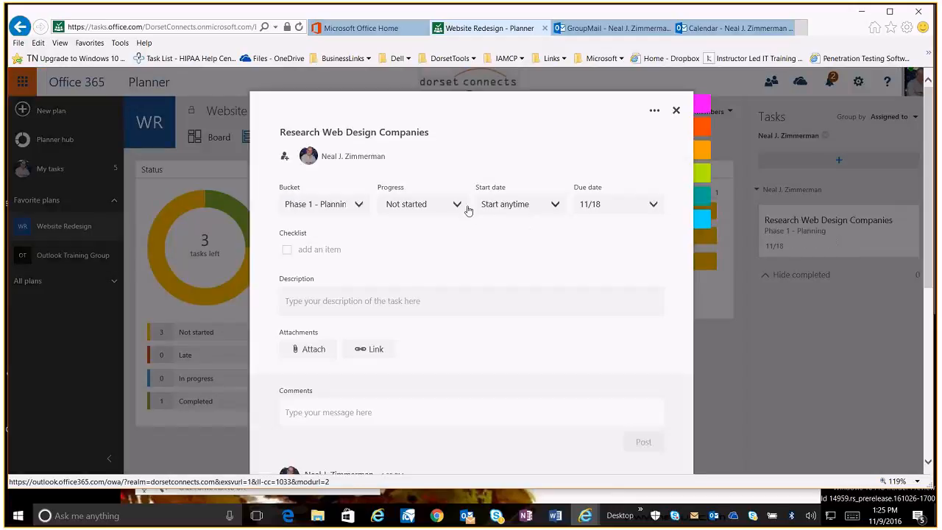
left_click(553, 205)
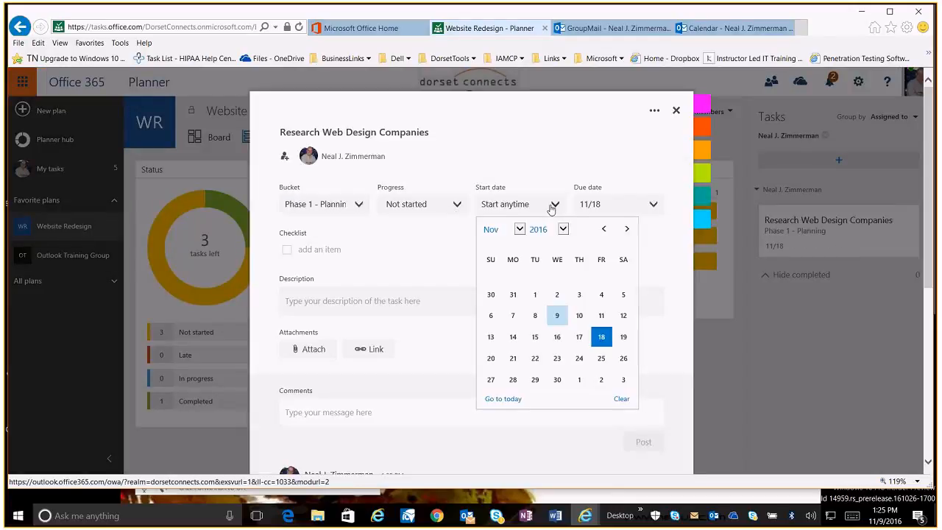
left_click(578, 338)
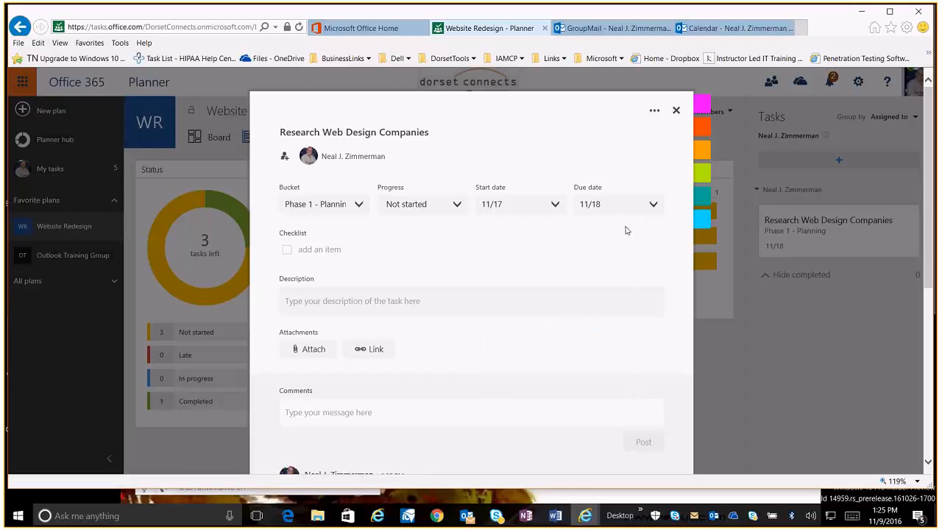
left_click(453, 205)
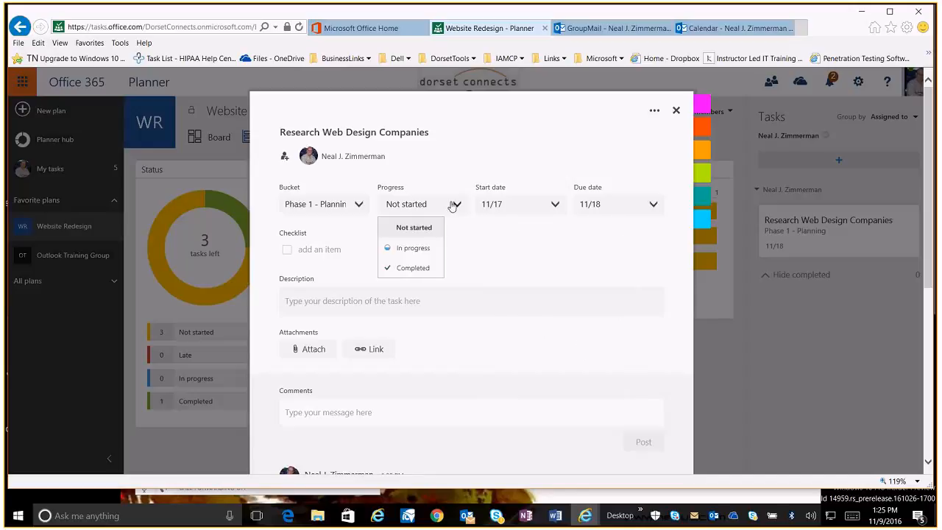
left_click(401, 247)
scroll(604, 304, "down", 5)
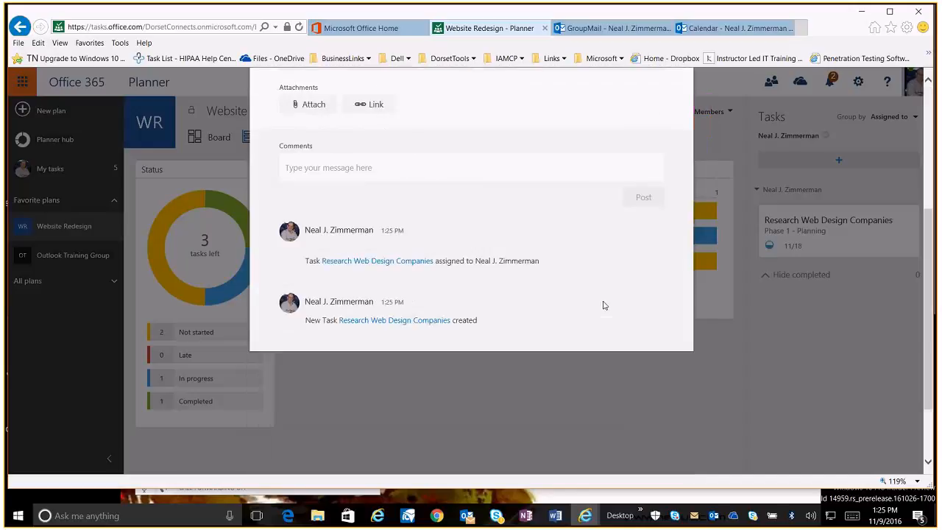
left_click(674, 109)
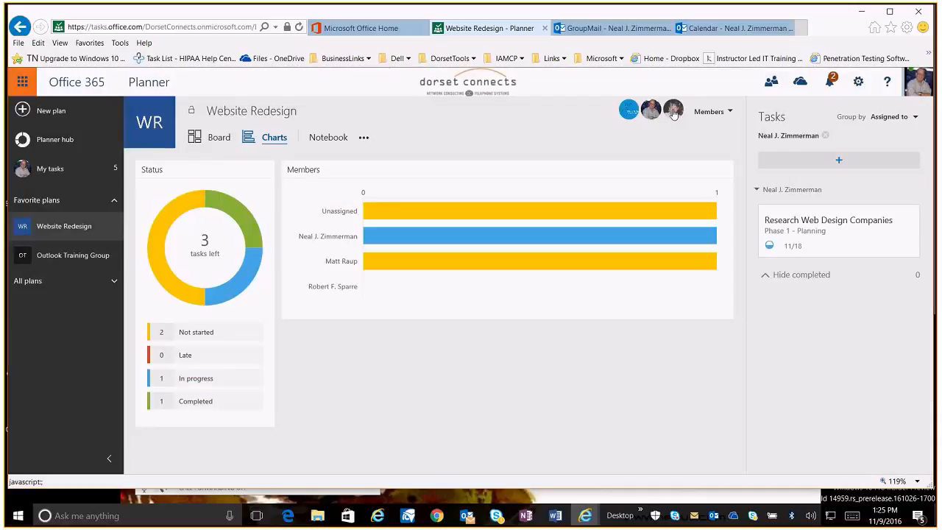
Browse the group calendar's week of November 13–19, 2016
left_click(678, 28)
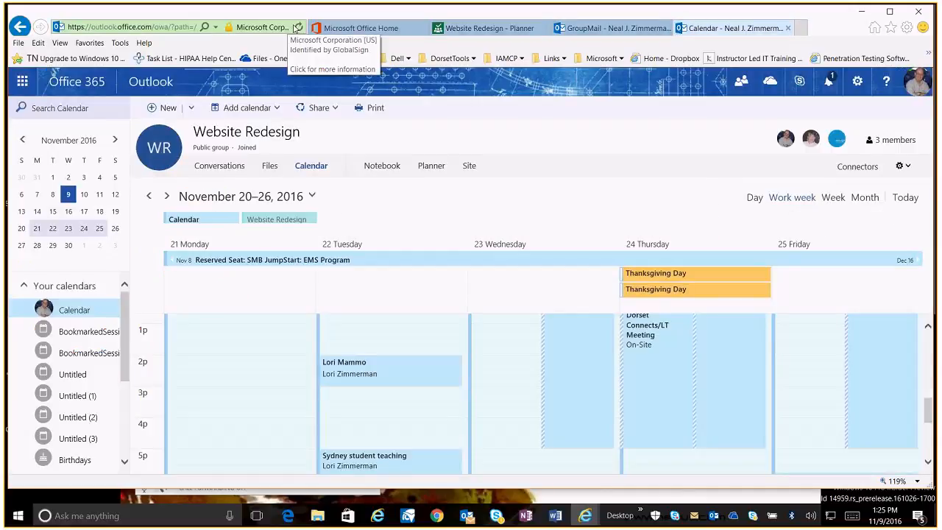
left_click(298, 28)
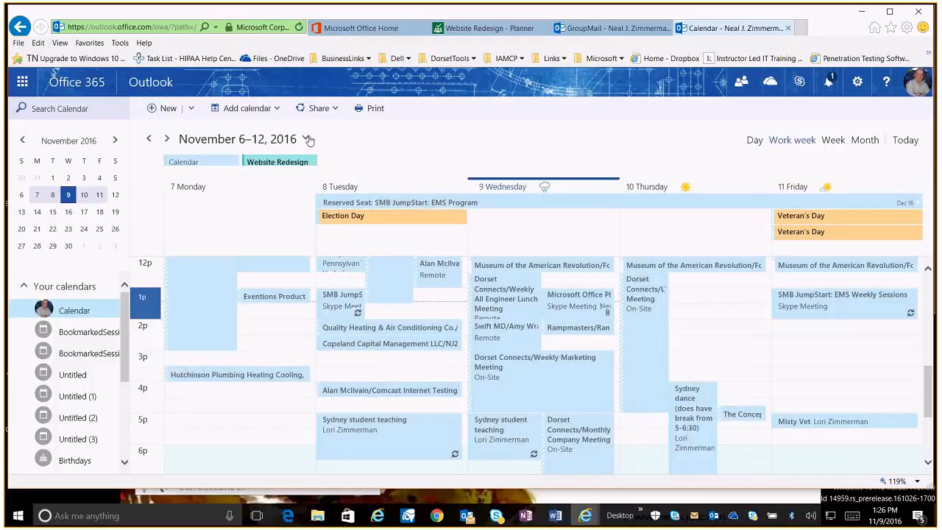
left_click(168, 139)
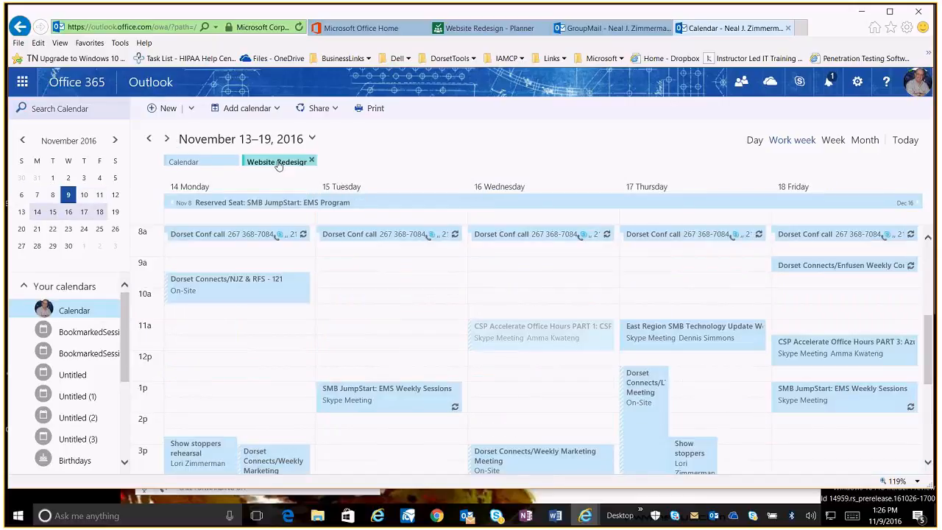
left_click_drag(930, 336, 890, 348)
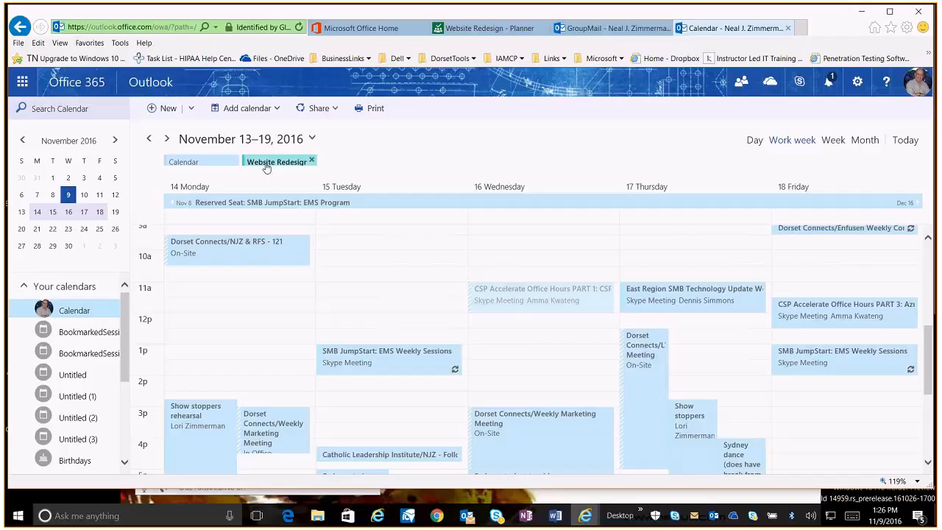
scroll(698, 317, "down", 5)
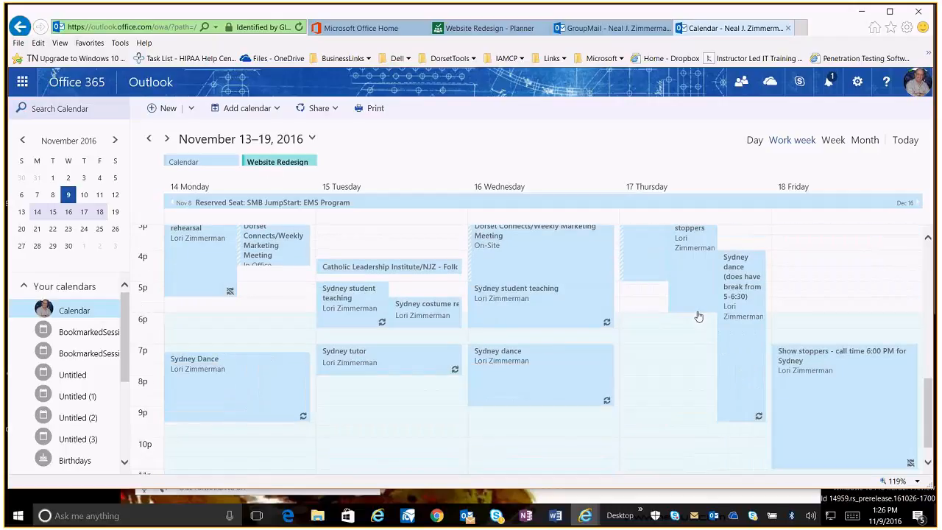
scroll(698, 317, "up", 5)
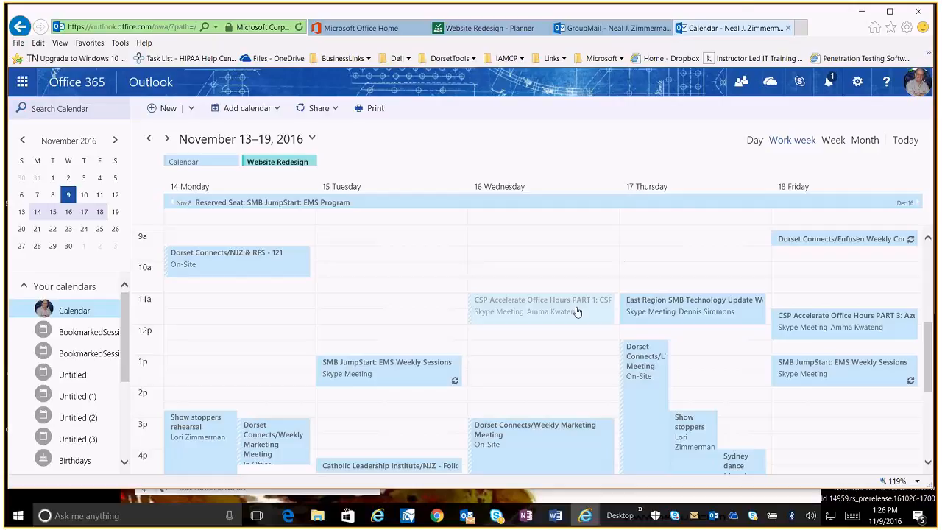
Open the Outlook Training Group's plan board, then close it and the group calendar tab
left_click(605, 25)
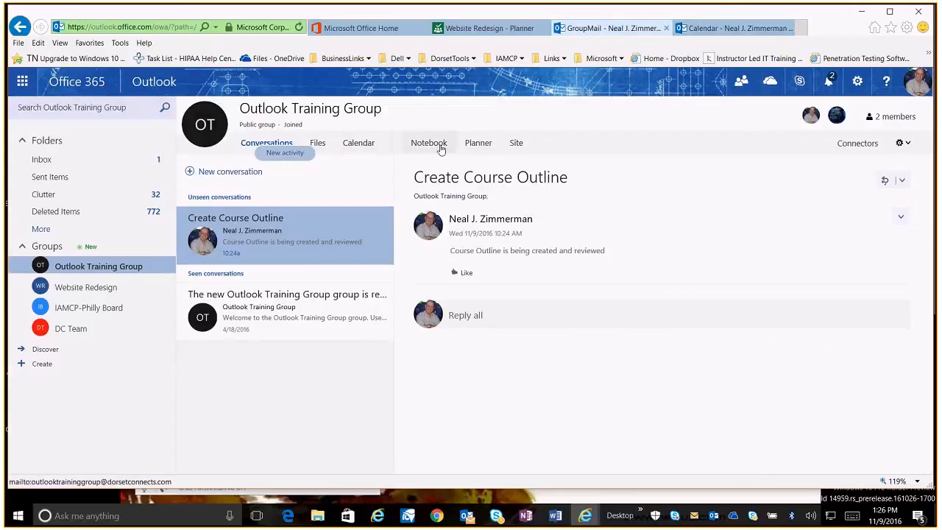
left_click(479, 143)
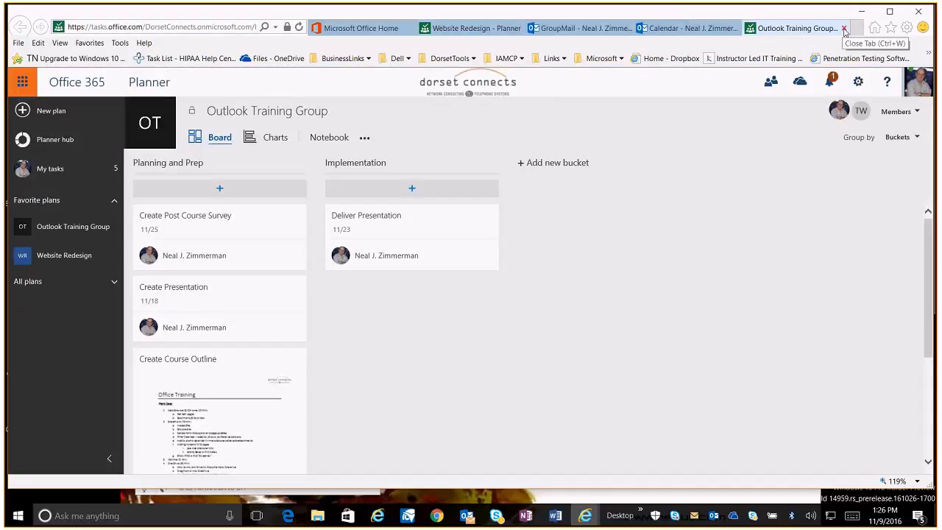
left_click(844, 29)
left_click(844, 28)
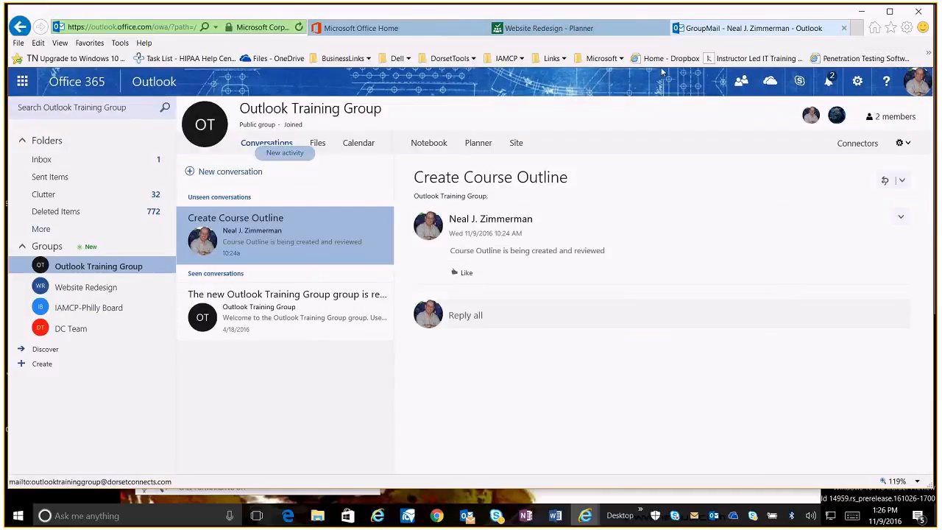
Open the Outlook Training Group's SharePoint site
left_click(515, 145)
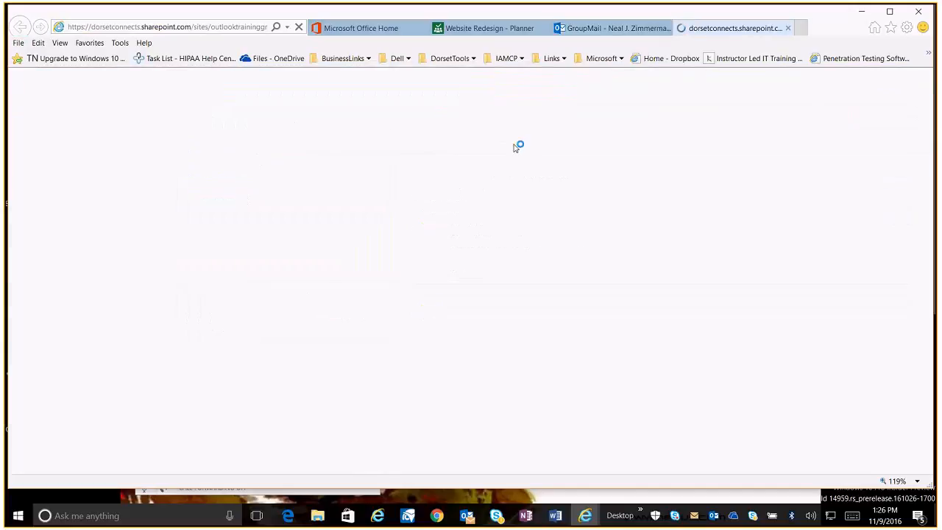
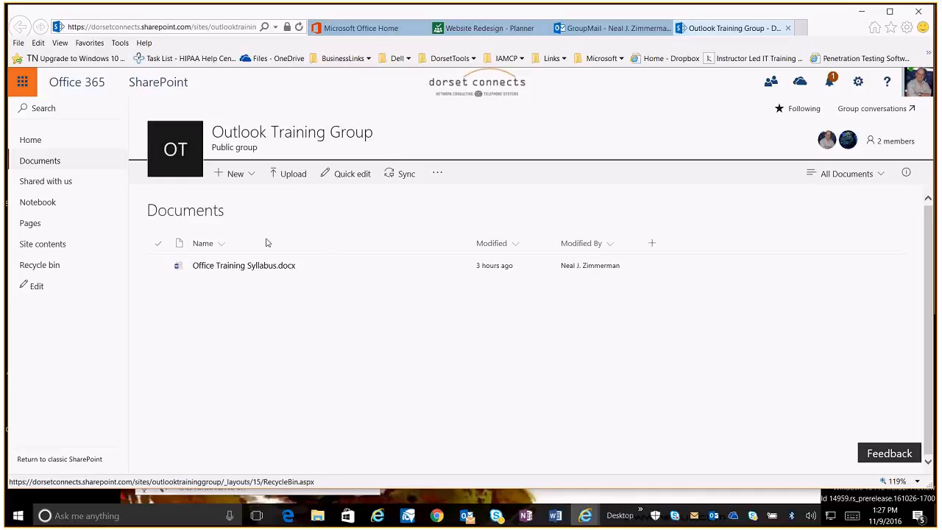
Switch from the browser's Planner and group mail tabs to the desktop Outlook window
left_click(487, 27)
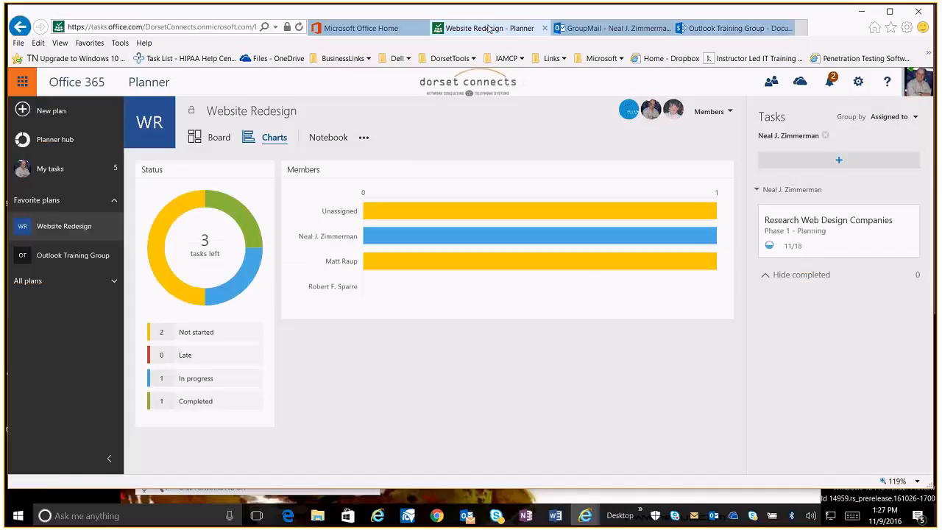
left_click(564, 29)
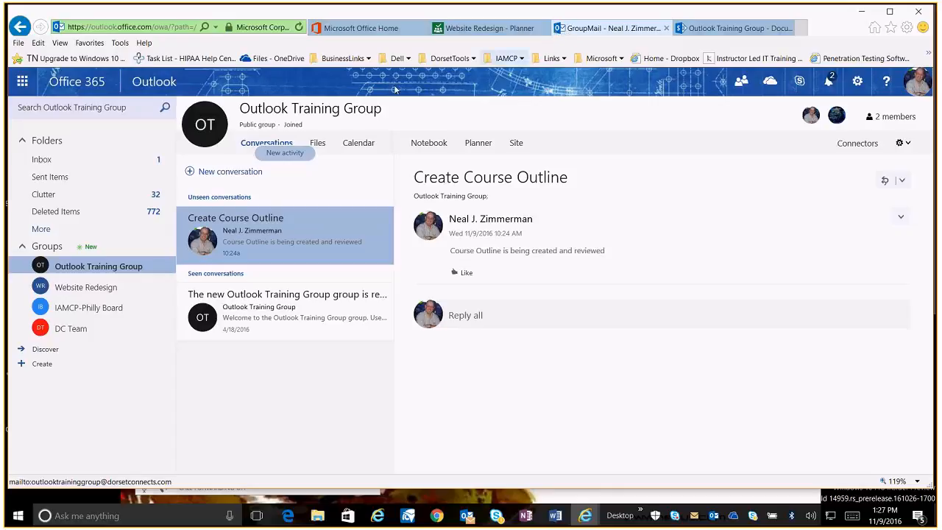
left_click(463, 520)
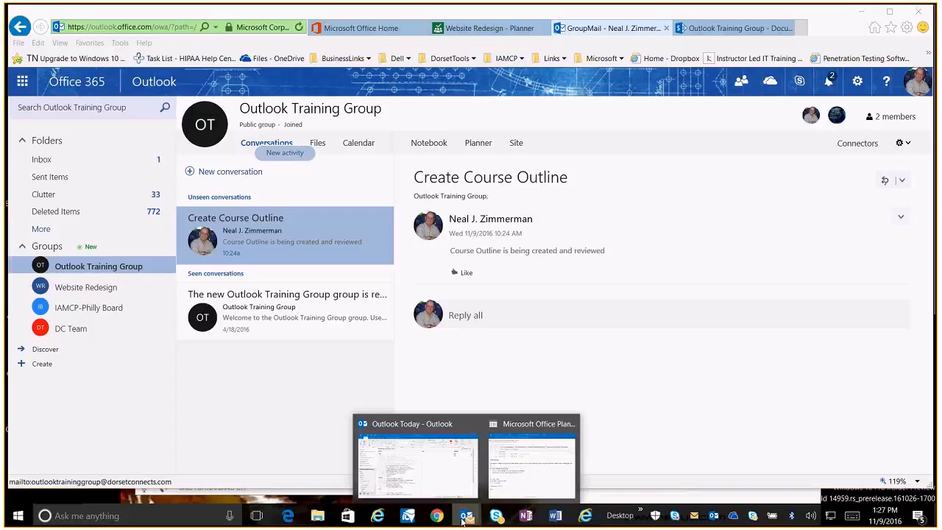
left_click(416, 469)
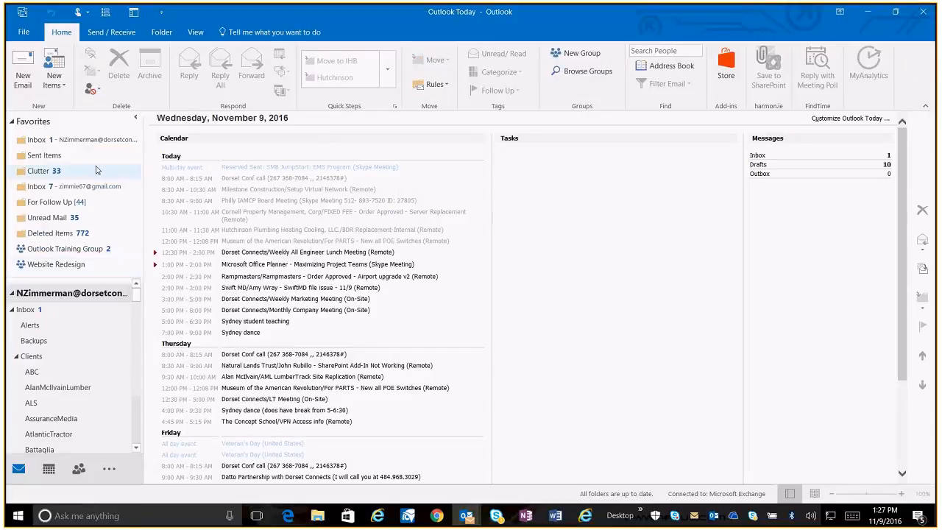
Browse the Outlook Training Group and Website Redesign group conversations in desktop Outlook
left_click(55, 249)
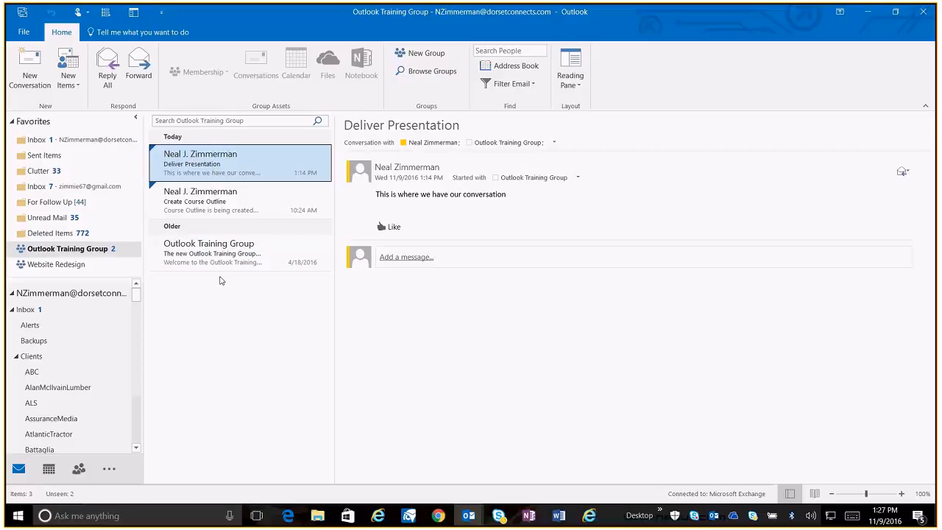
left_click(66, 268)
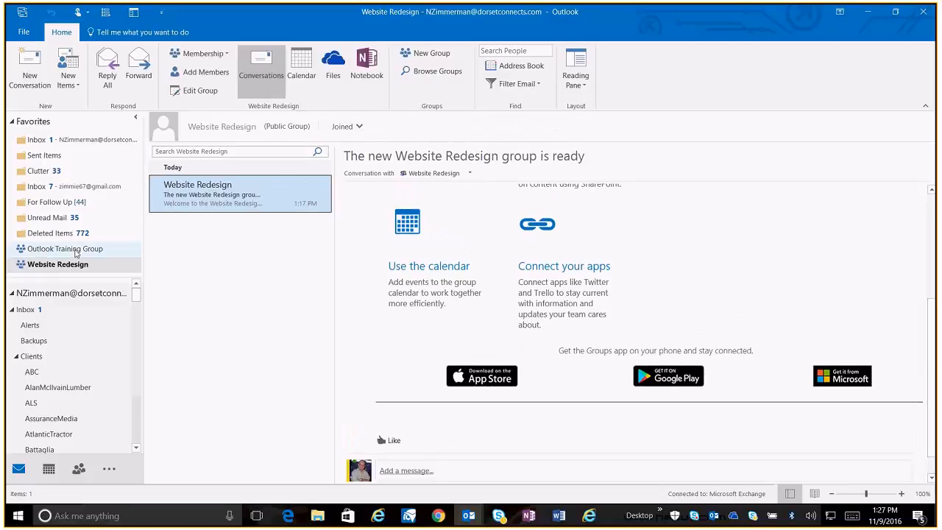
left_click(75, 250)
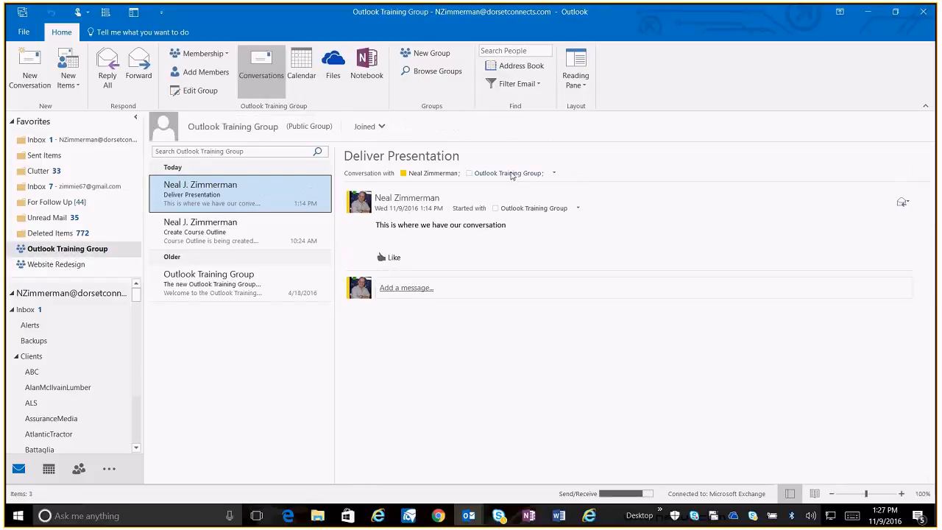
mouse_move(511, 174)
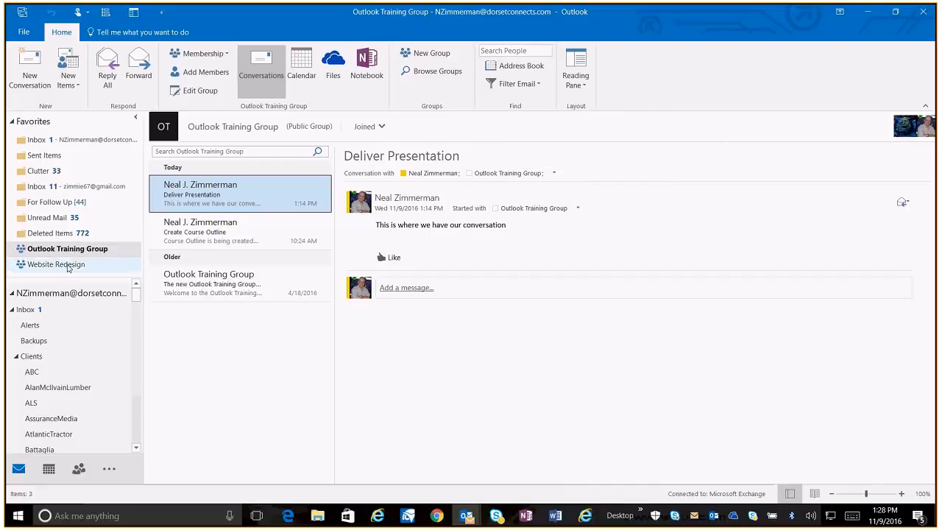
left_click(67, 266)
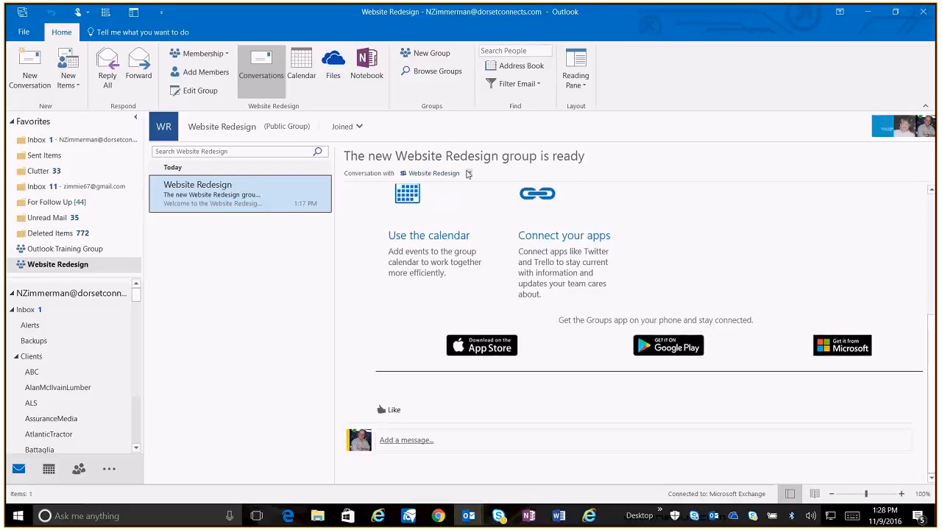
Open the Website Redesign group's contact card, review its call options, and open the group's files from it
left_click(470, 173)
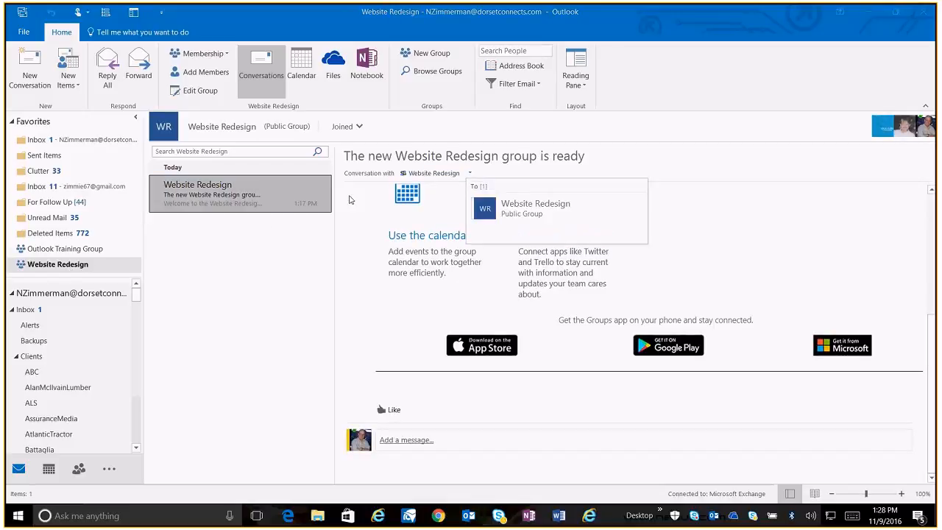
left_click(350, 236)
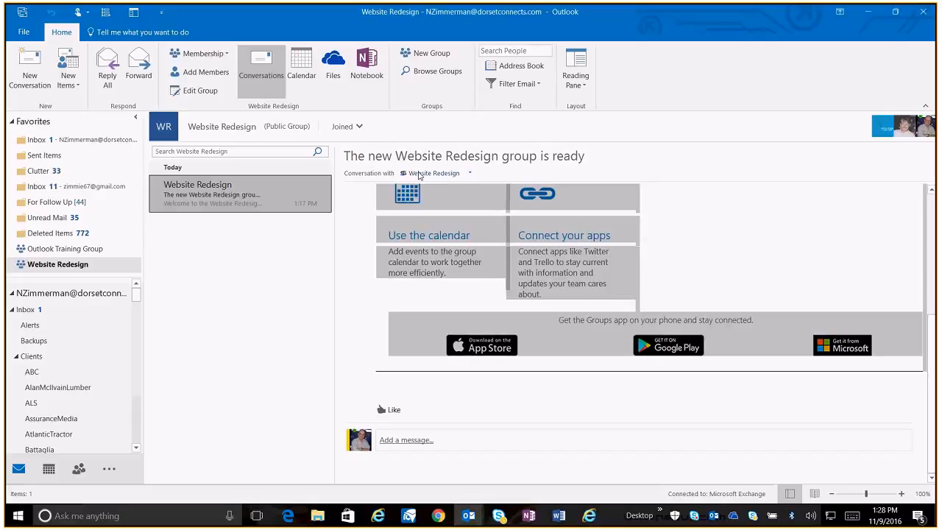
mouse_move(421, 175)
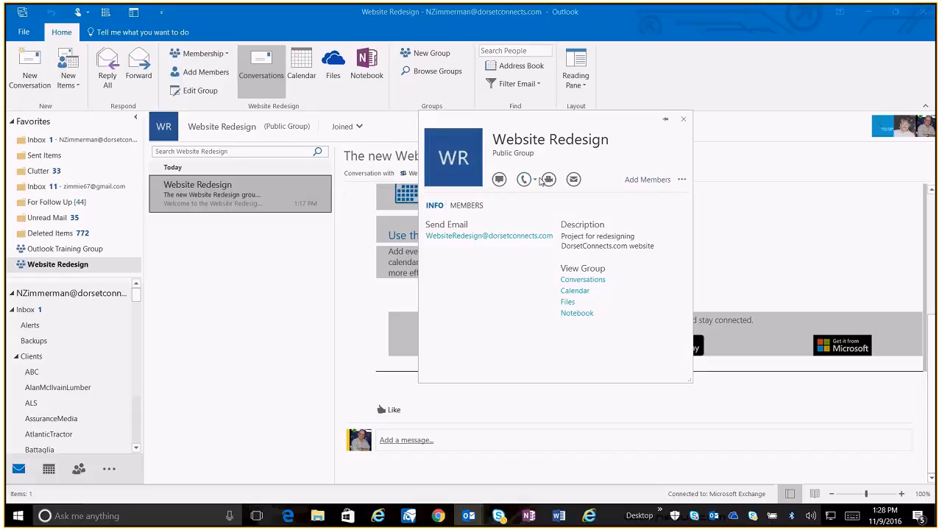
left_click(534, 179)
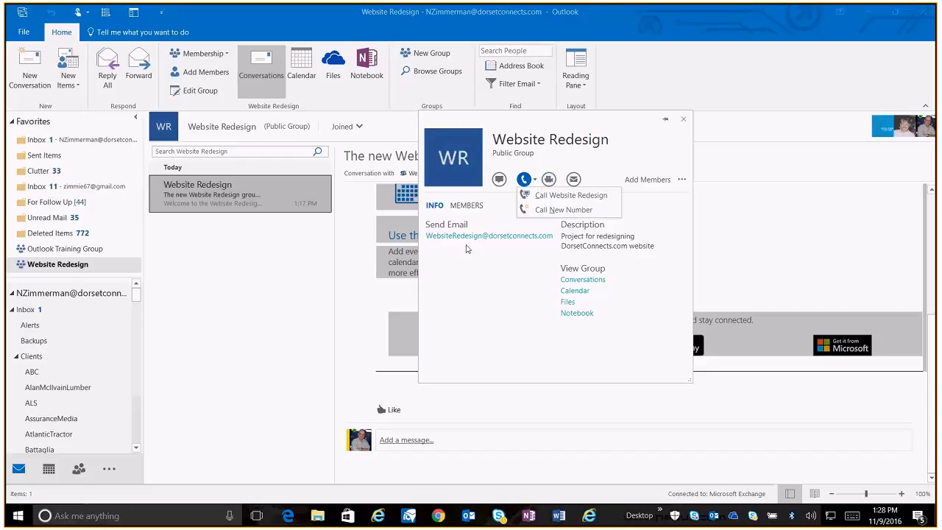
left_click(552, 291)
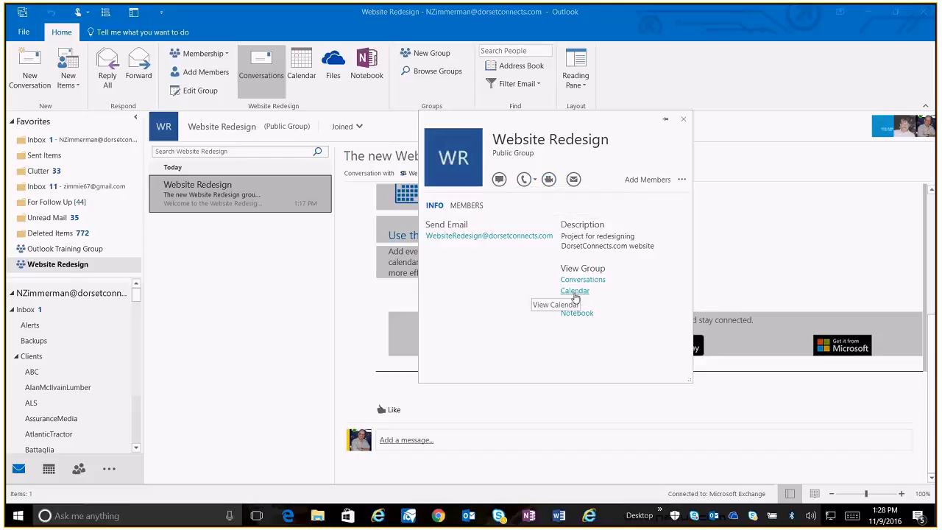
left_click(575, 293)
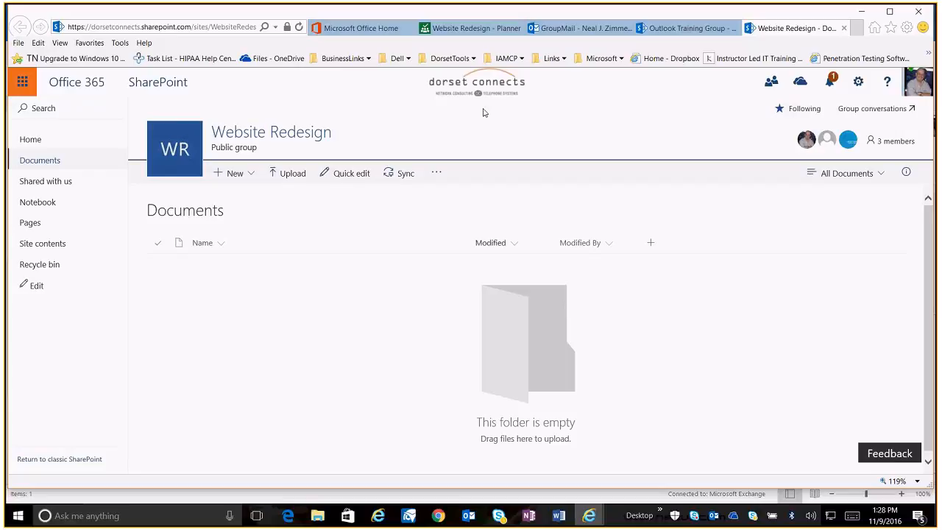
Return to Planner and review the Planner hub and the My tasks board
left_click(471, 28)
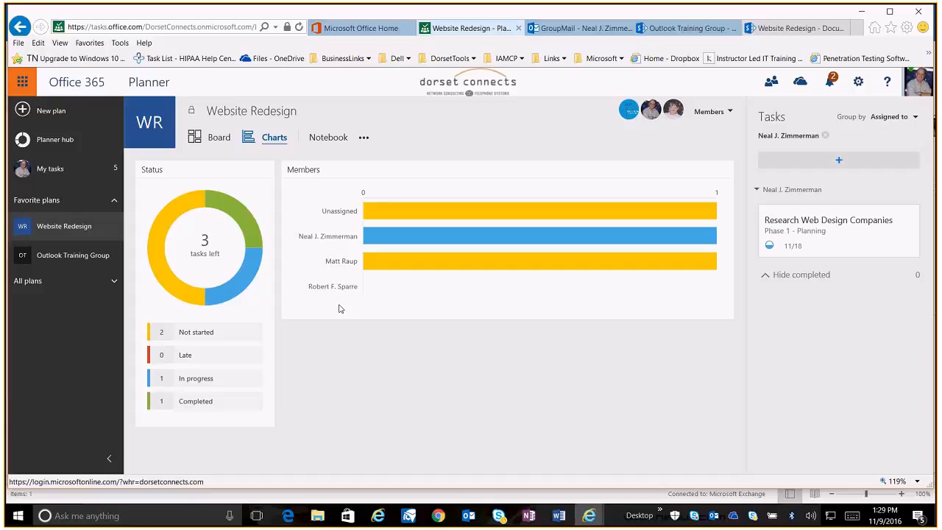
left_click(64, 144)
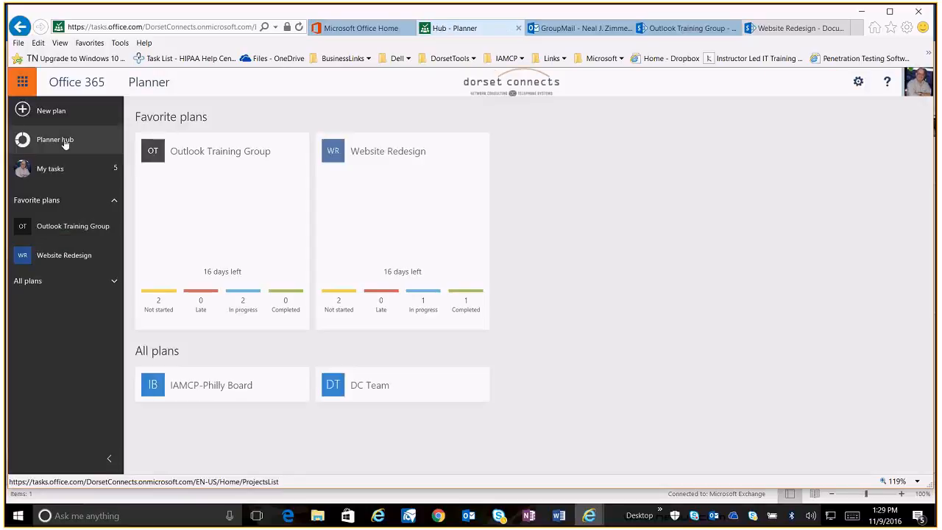
mouse_move(242, 215)
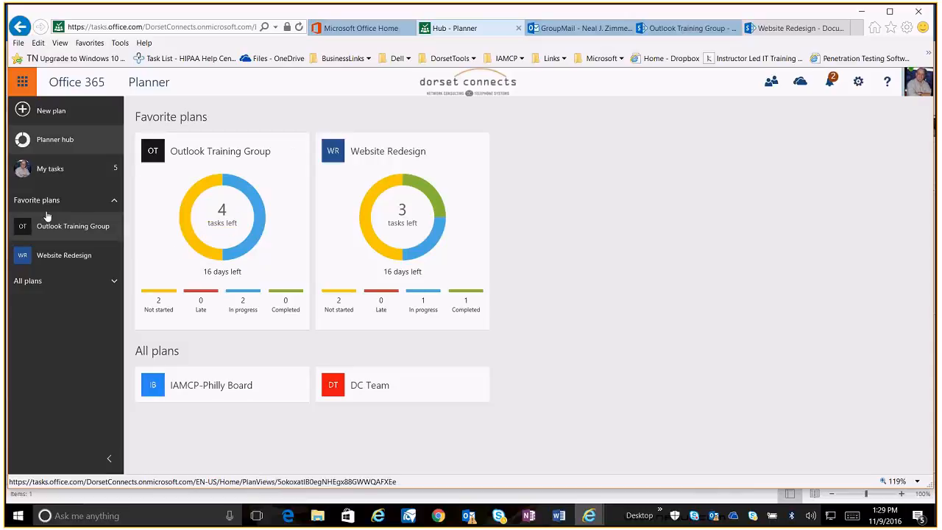
left_click(53, 174)
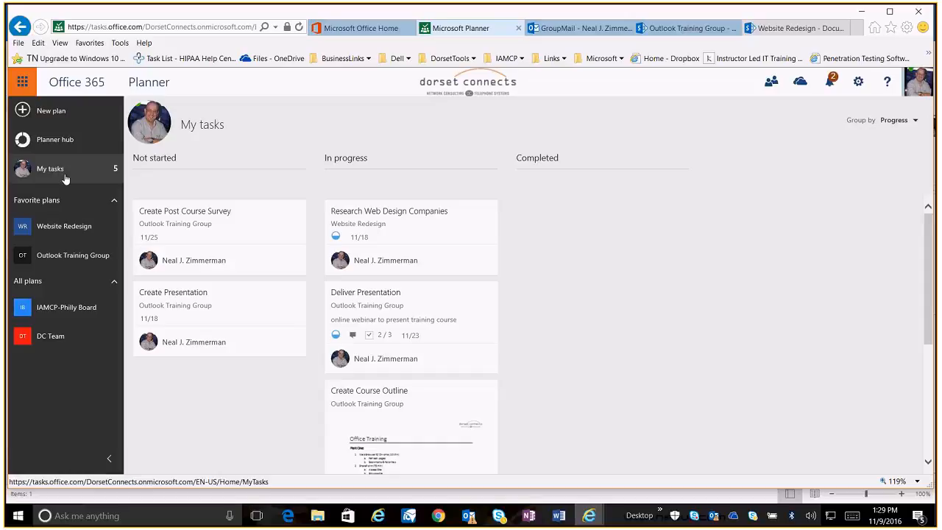
scroll(524, 310, "down", 2)
scroll(525, 311, "down", 1)
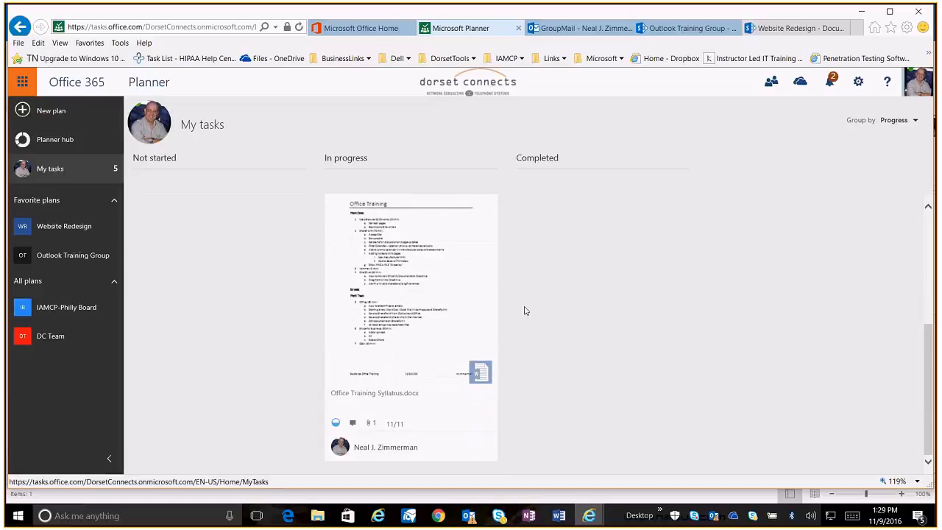
scroll(524, 310, "up", 3)
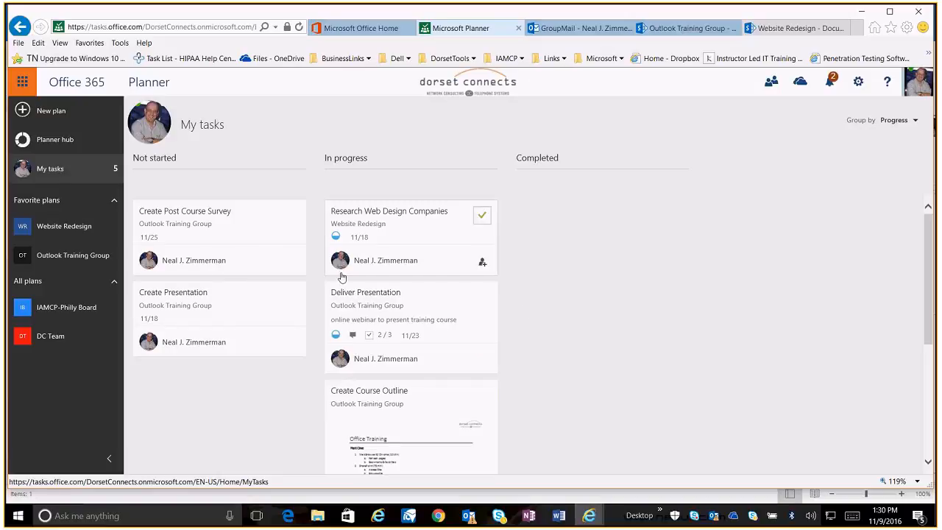
Open the Research Web Design Companies task and its link attachment dialog, then close both
left_click(395, 236)
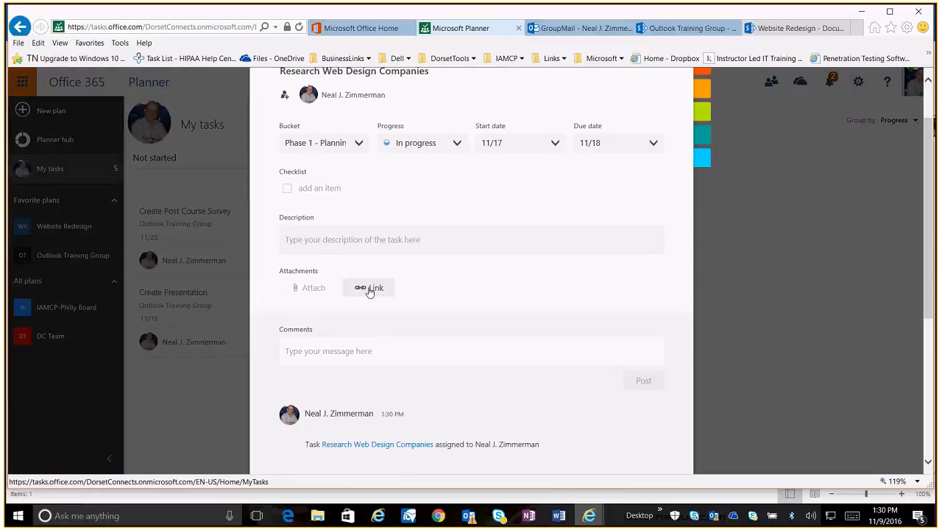
left_click(370, 289)
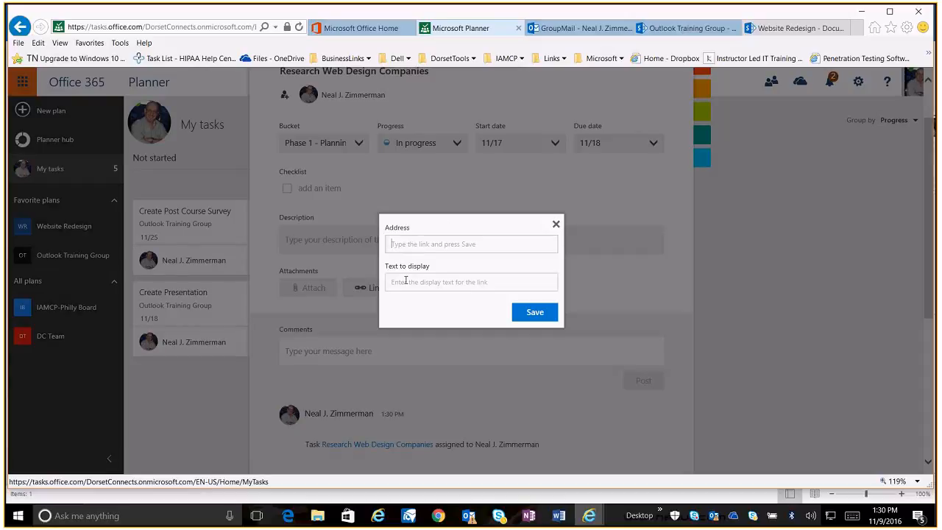
left_click(557, 226)
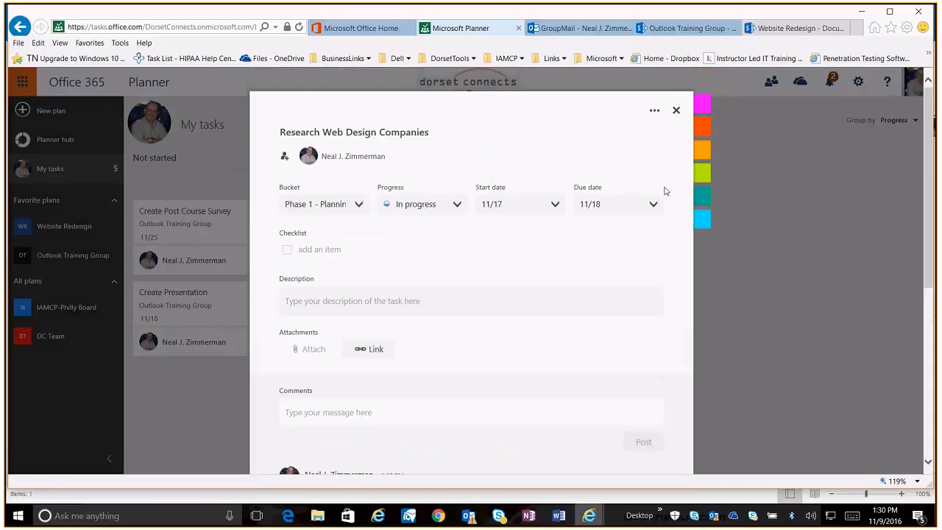
left_click(675, 112)
Open and close the Create Post Course Survey task, then return to the Planner hub
left_click(204, 268)
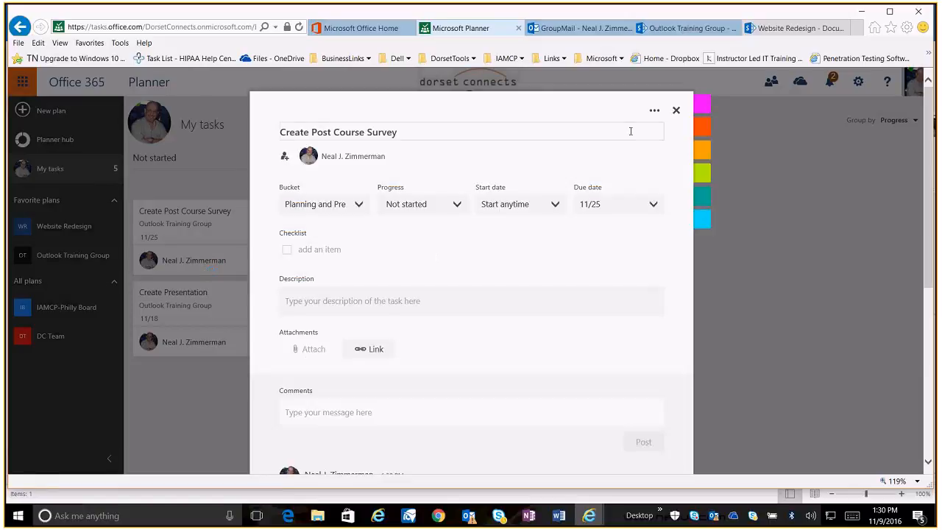
left_click(676, 111)
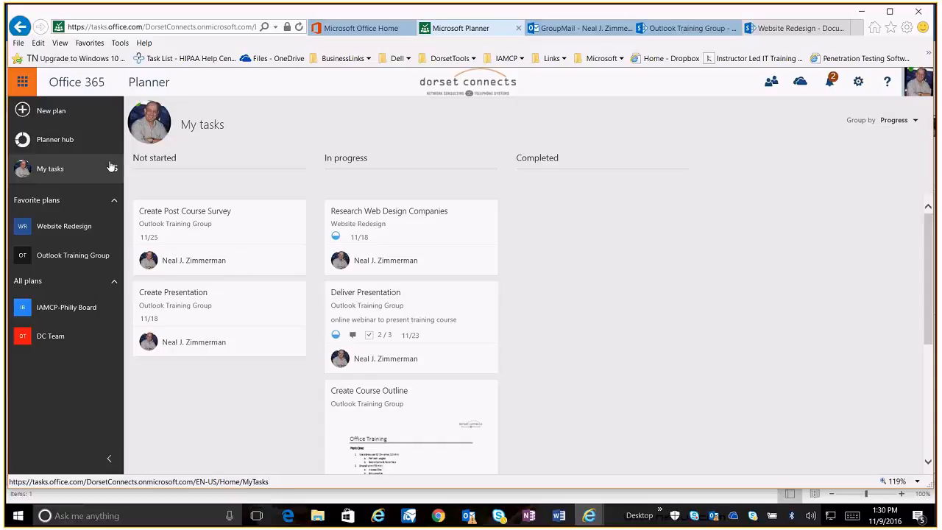
left_click(54, 144)
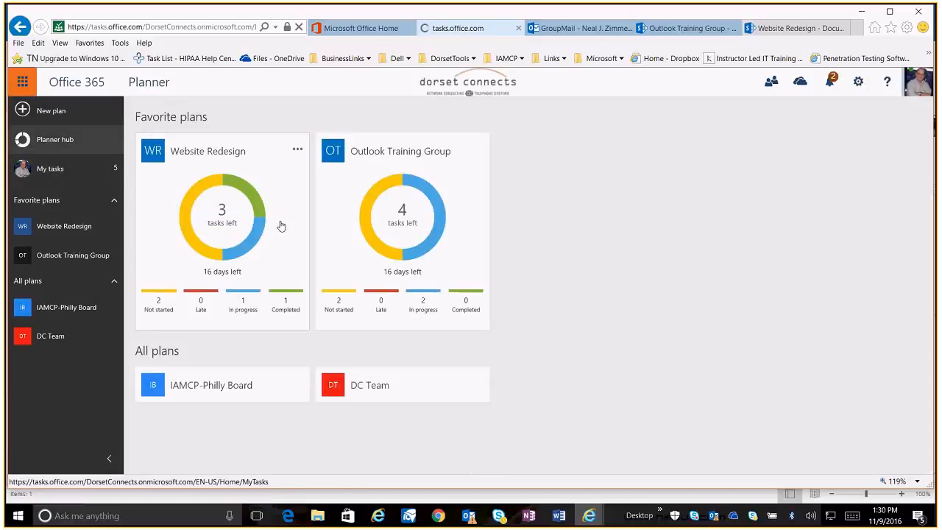
Open the Research Web Design Companies task in the Website Redesign plan and browse SharePoint for an attachment
left_click(279, 225)
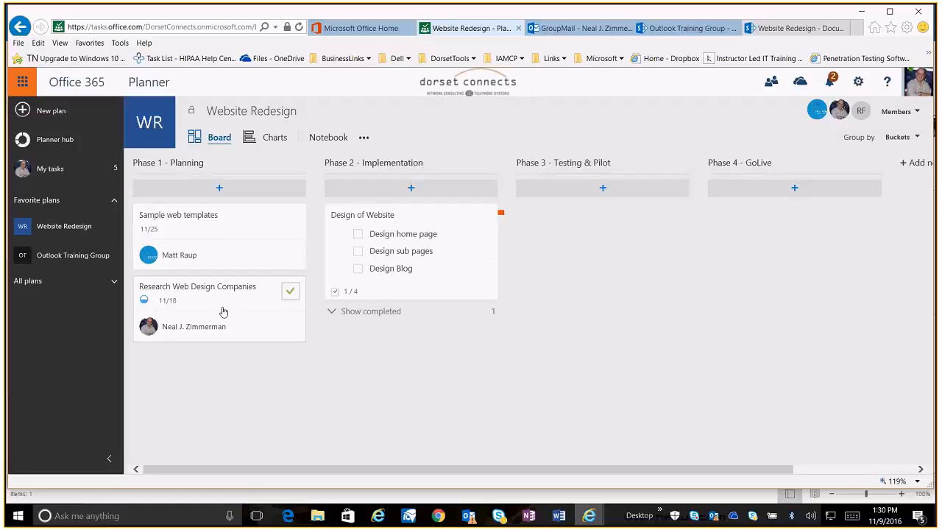
left_click(223, 311)
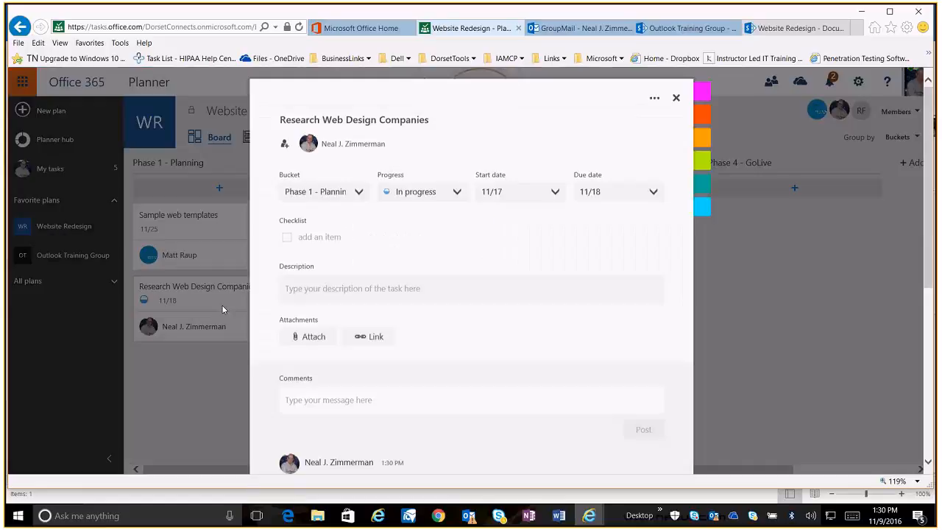
left_click(313, 350)
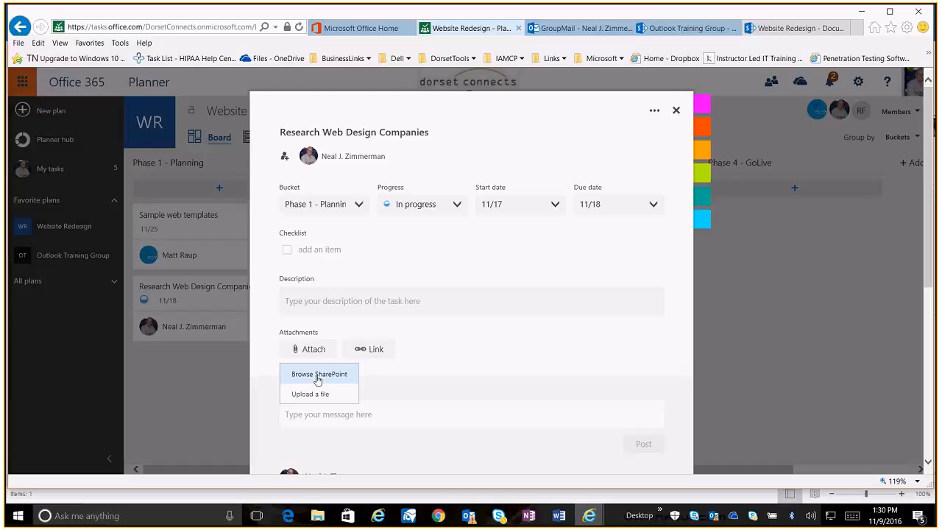
left_click(318, 376)
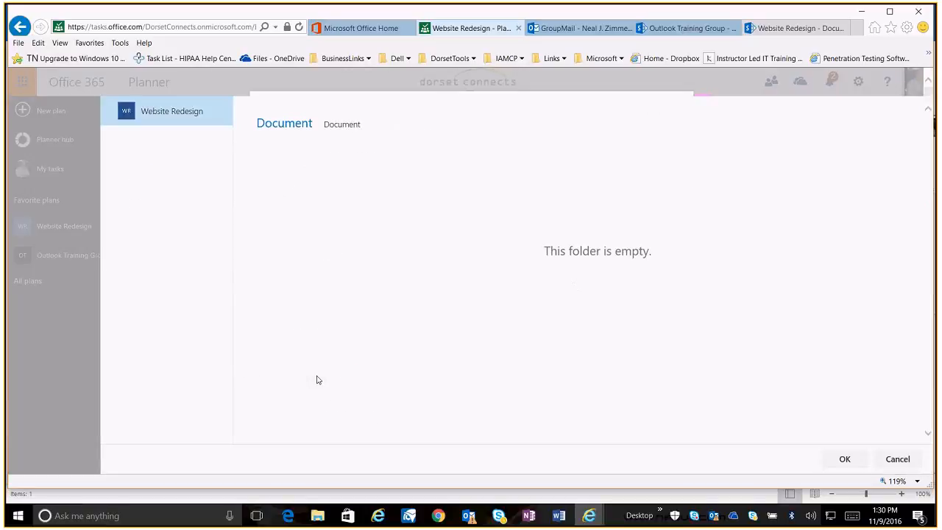
Upload InternetSecurityQuiz from the Desktop into the Website Redesign group's SharePoint Documents library
left_click(791, 27)
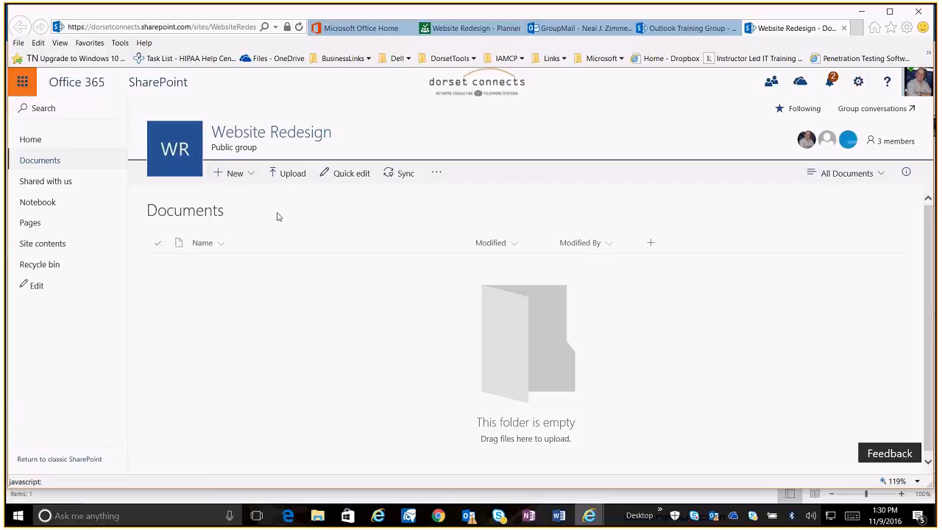
left_click(276, 174)
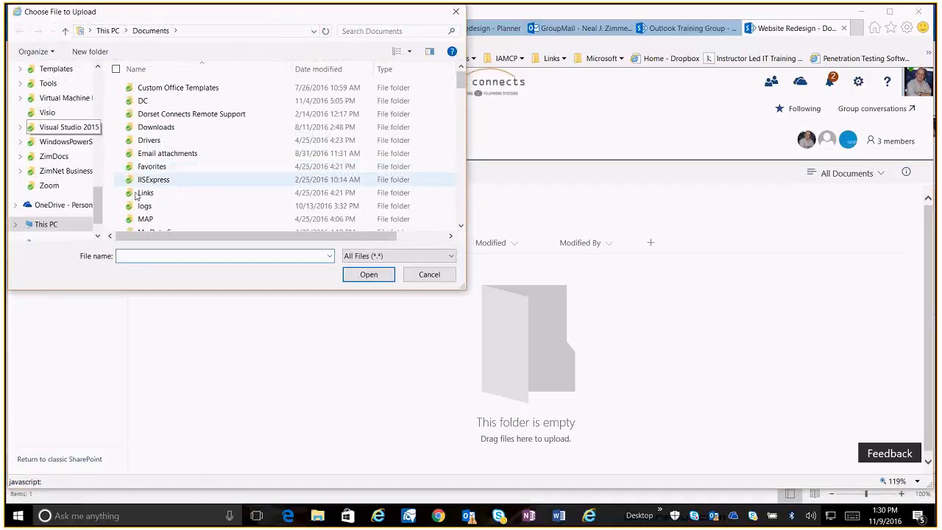
left_click_drag(99, 197, 99, 68)
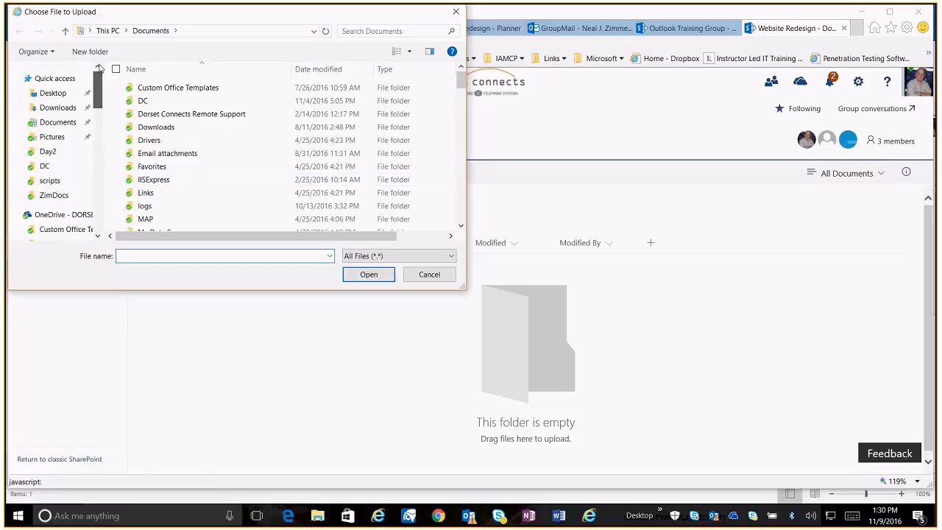
left_click(48, 94)
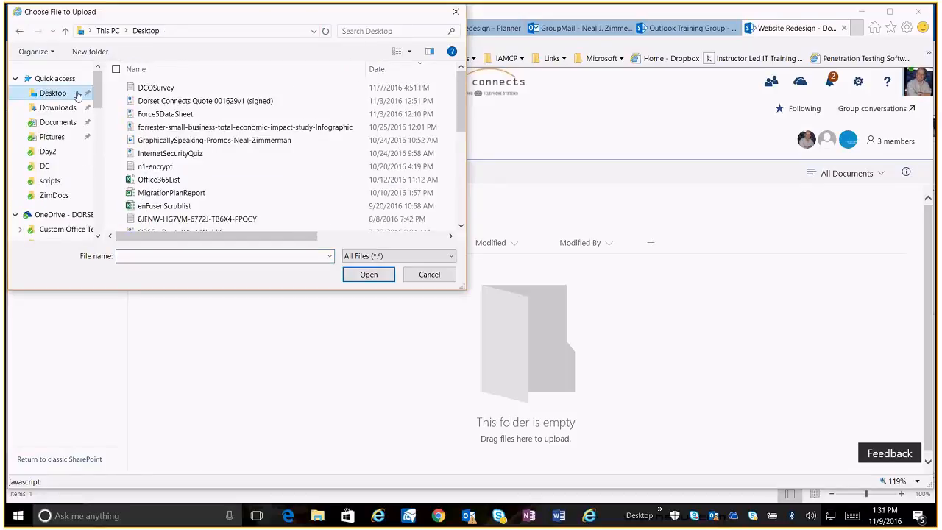
left_click(166, 116)
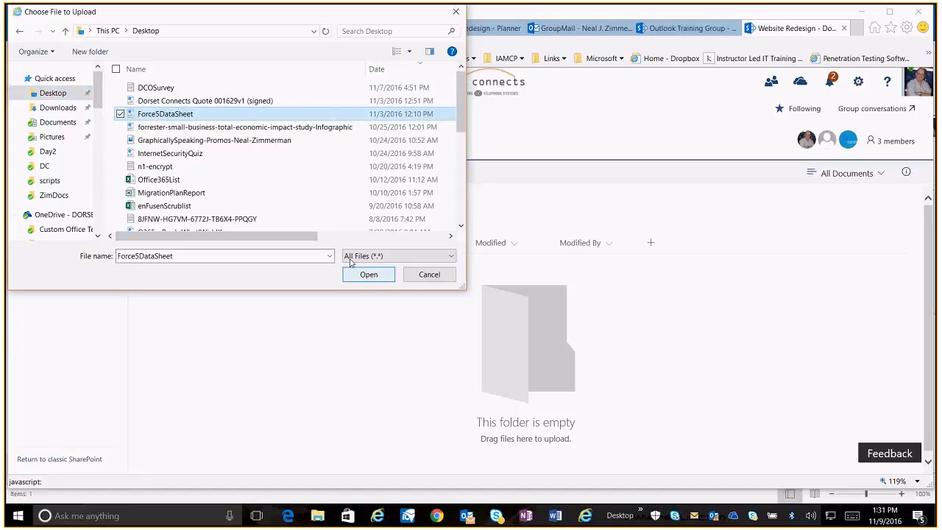
left_click(154, 155)
left_click(366, 274)
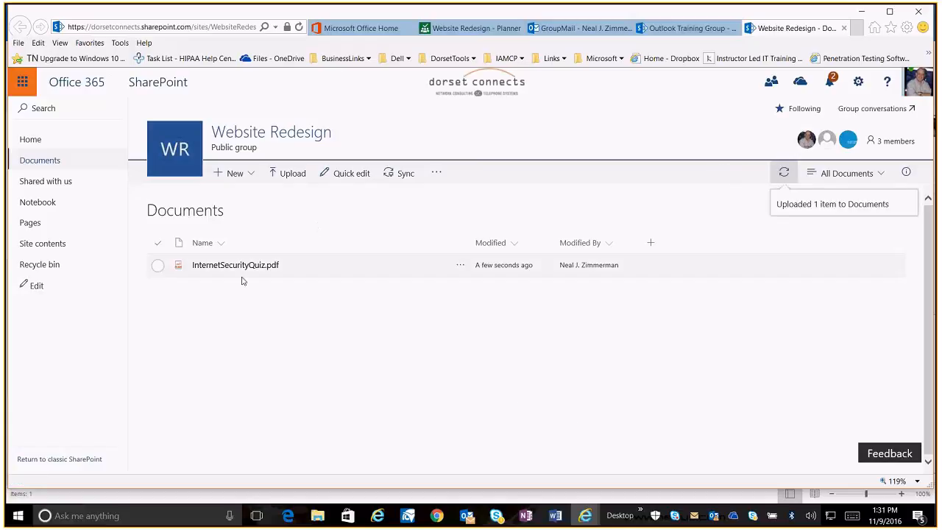
Back in Planner, attach InternetSecurityQuiz.pdf from SharePoint to the Research Web Design Companies task
left_click(475, 22)
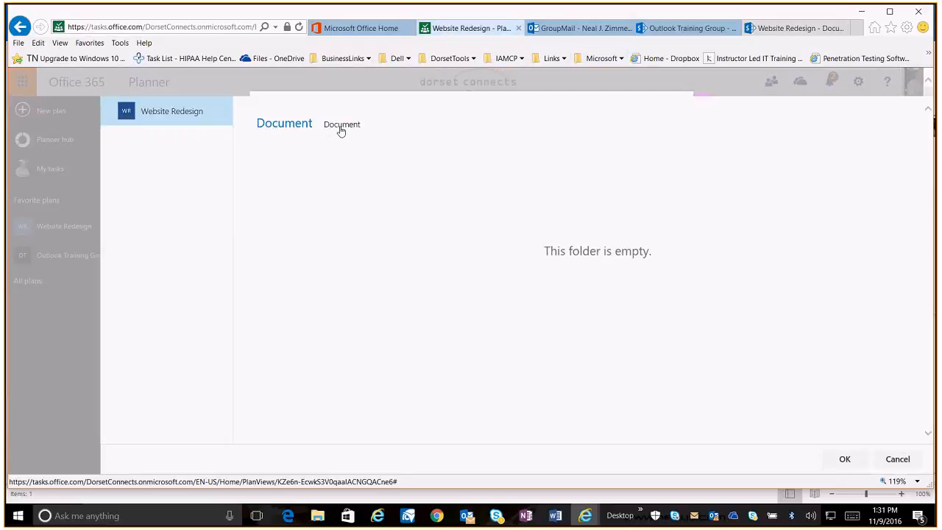
left_click(897, 459)
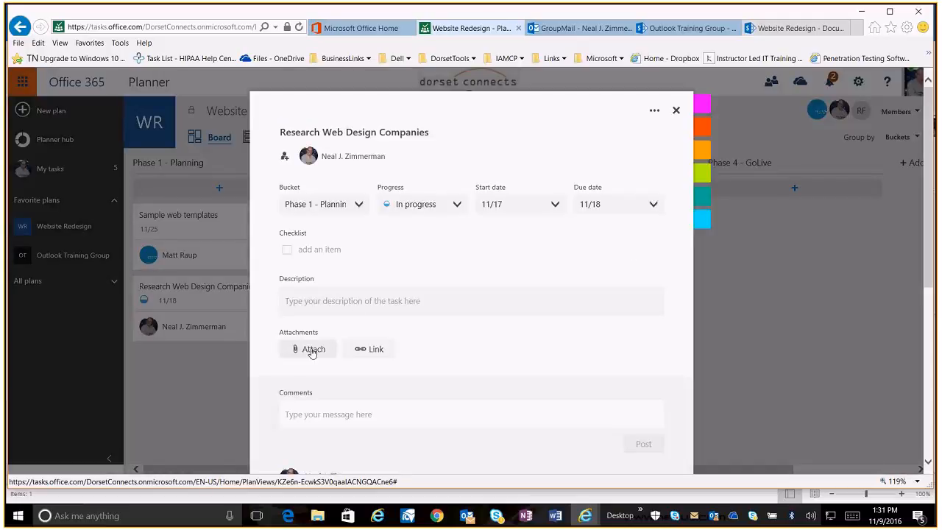
left_click(311, 350)
left_click(314, 377)
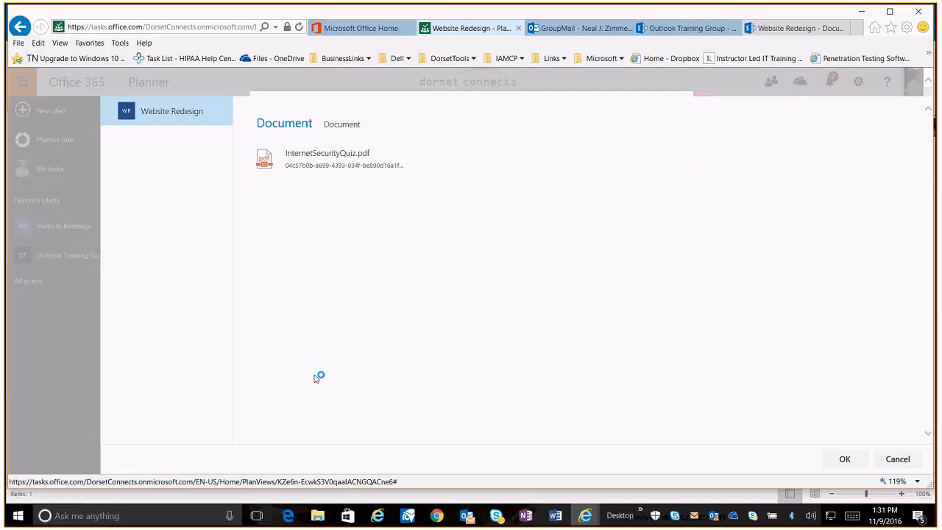
left_click(336, 154)
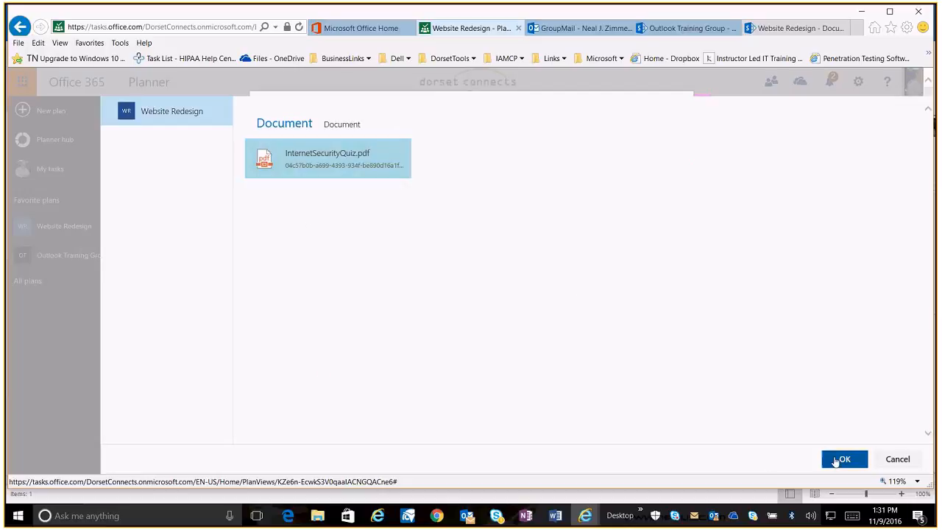
left_click(842, 459)
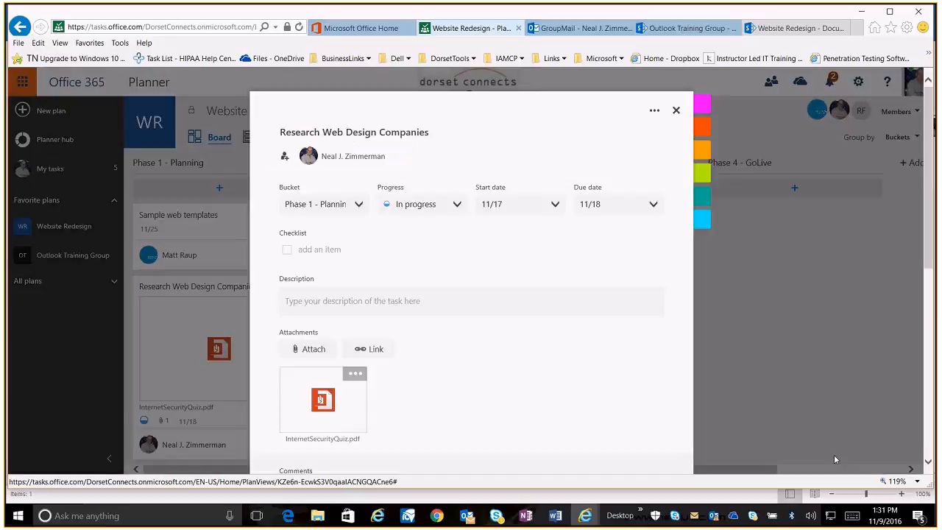
Upload the forrester-small-business-total-economic-impact-study-Infographic file from the Desktop as a task attachment
left_click(308, 351)
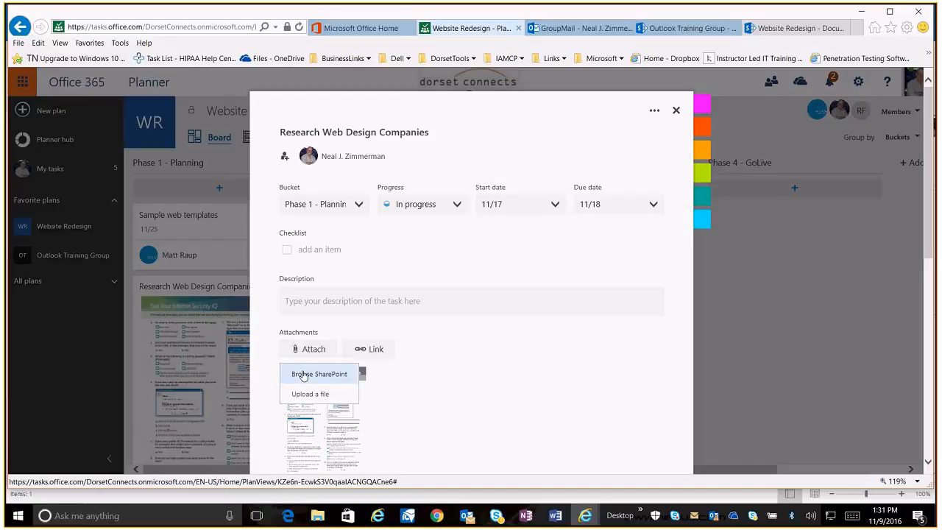
left_click(311, 395)
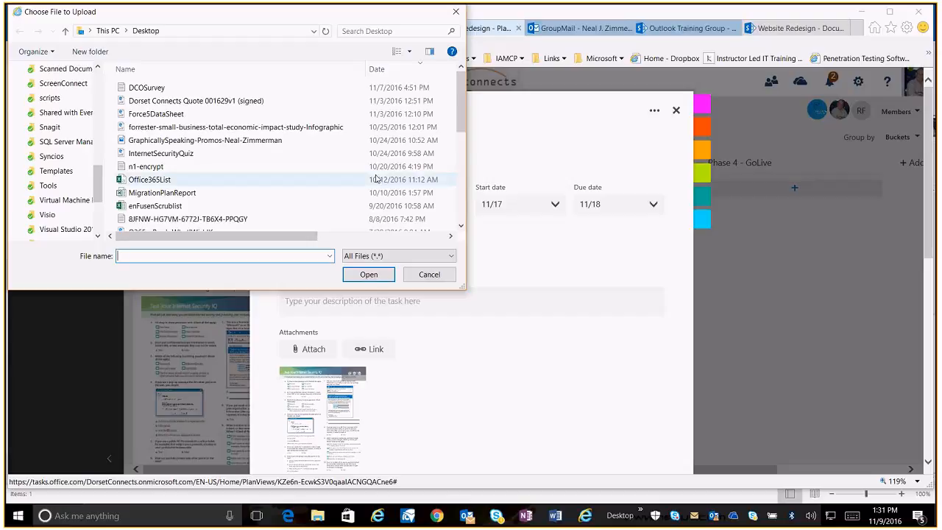
left_click(334, 128)
left_click(368, 274)
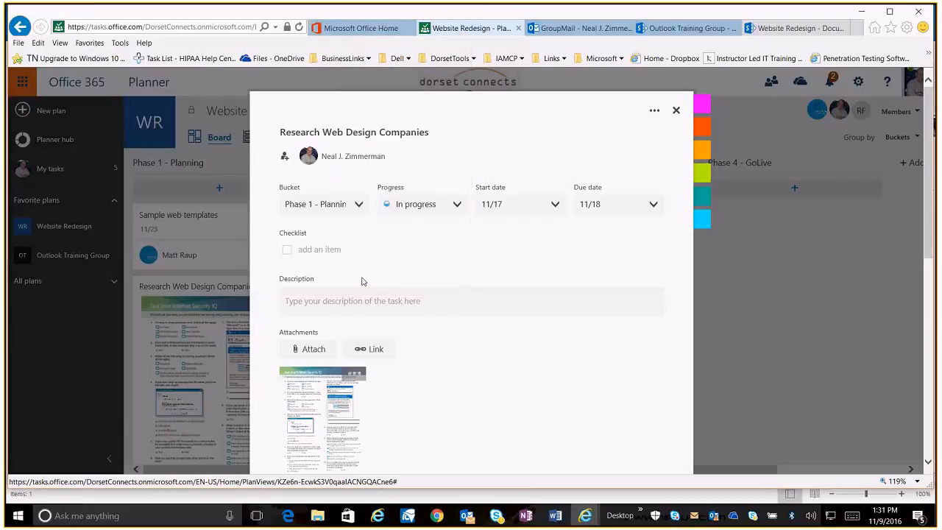
Review the task's attachments and activity comments, then close the task
scroll(476, 360, "down", 1)
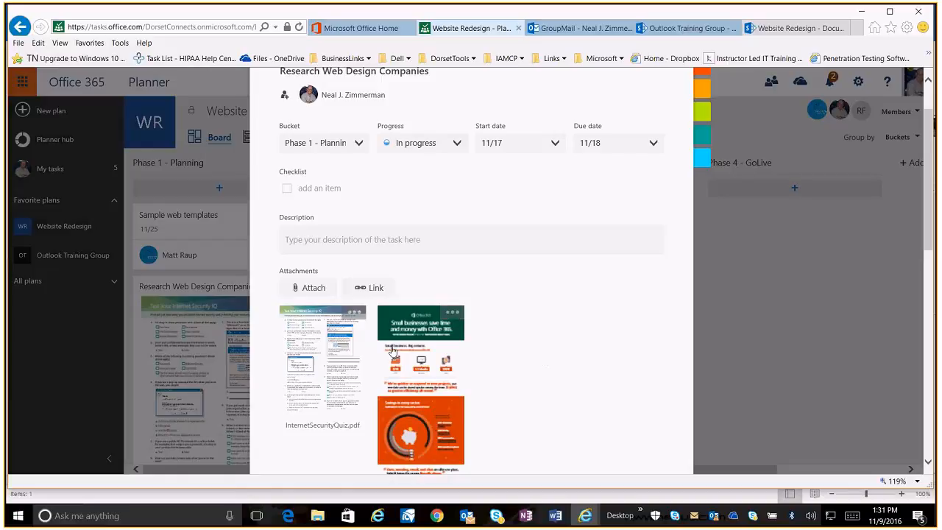
scroll(603, 301, "down", 10)
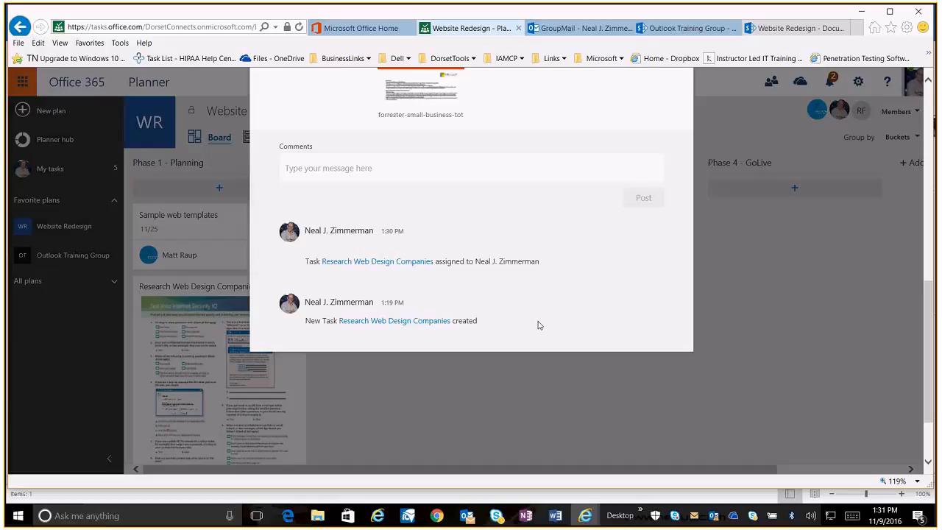
scroll(541, 324, "up", 10)
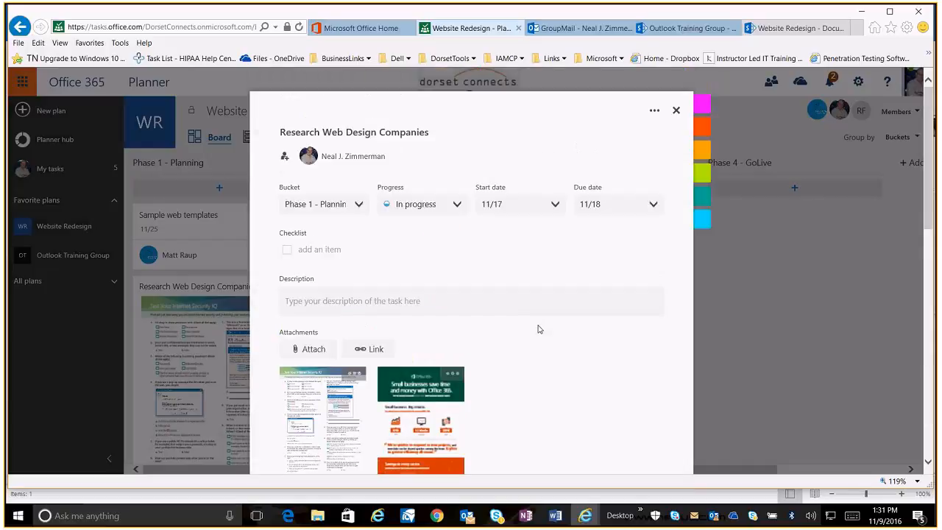
left_click(676, 110)
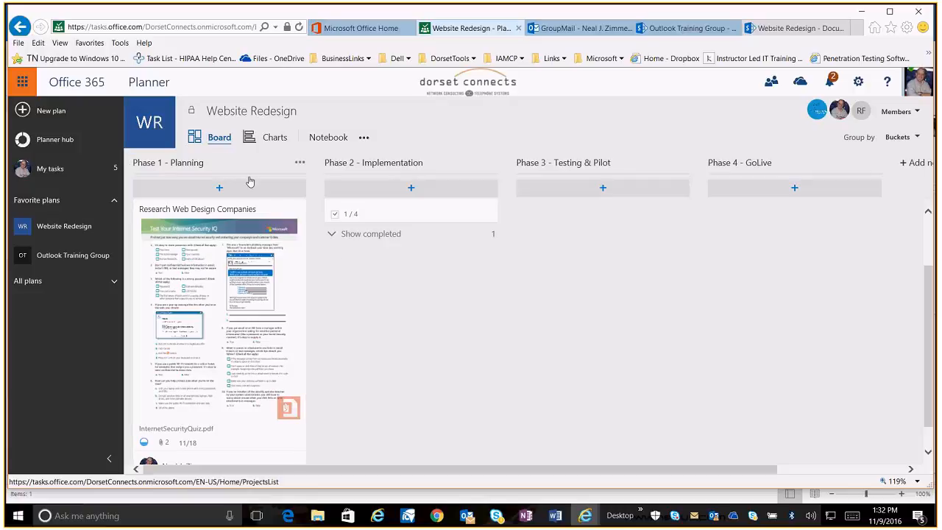
Open My tasks and reopen the Research Web Design Companies task to review its attachments
left_click(53, 170)
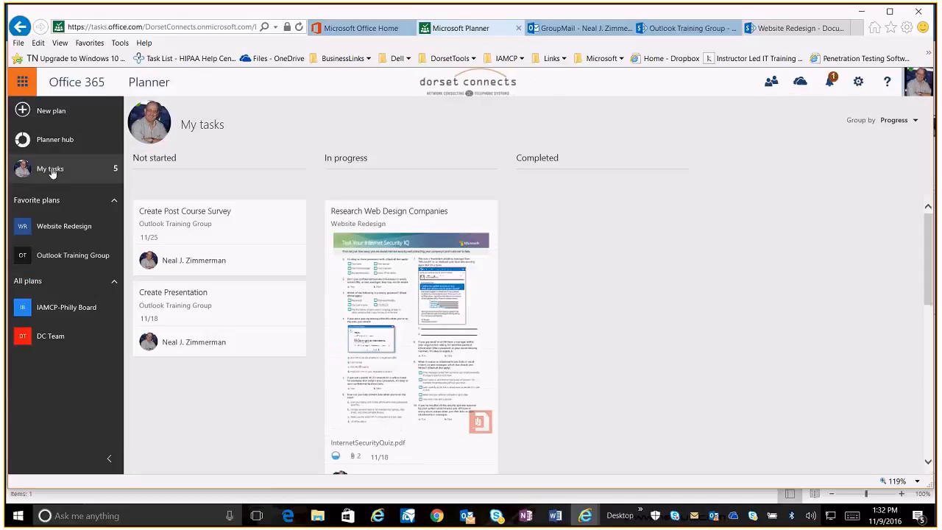
scroll(391, 332, "down", 5)
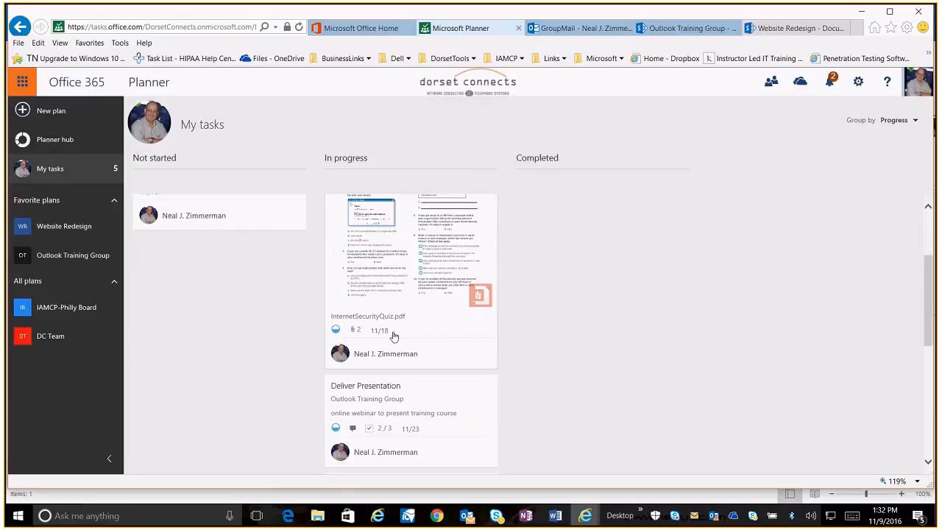
scroll(393, 336, "up", 5)
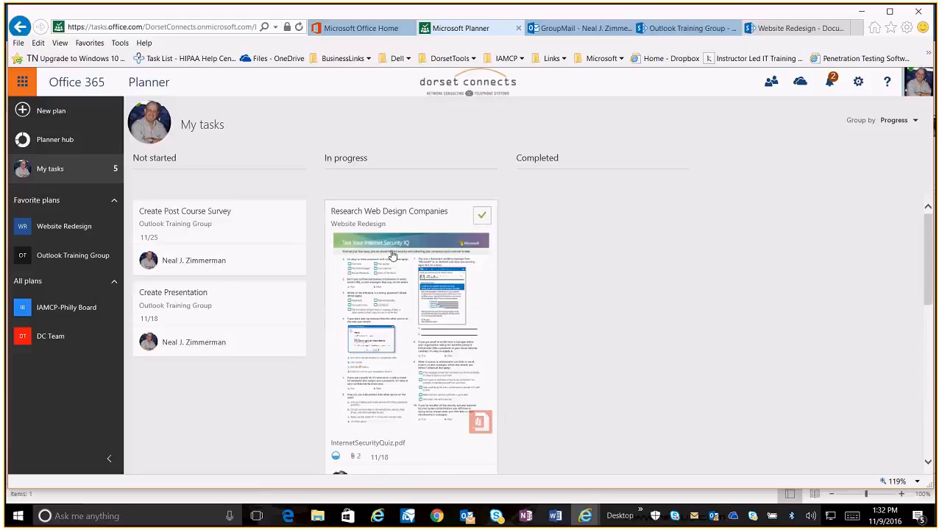
left_click(395, 230)
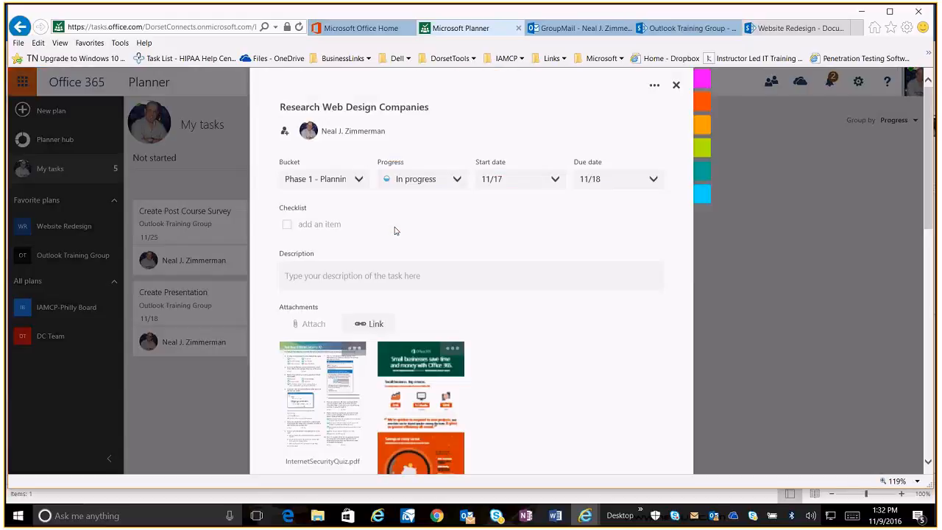
scroll(482, 343, "down", 3)
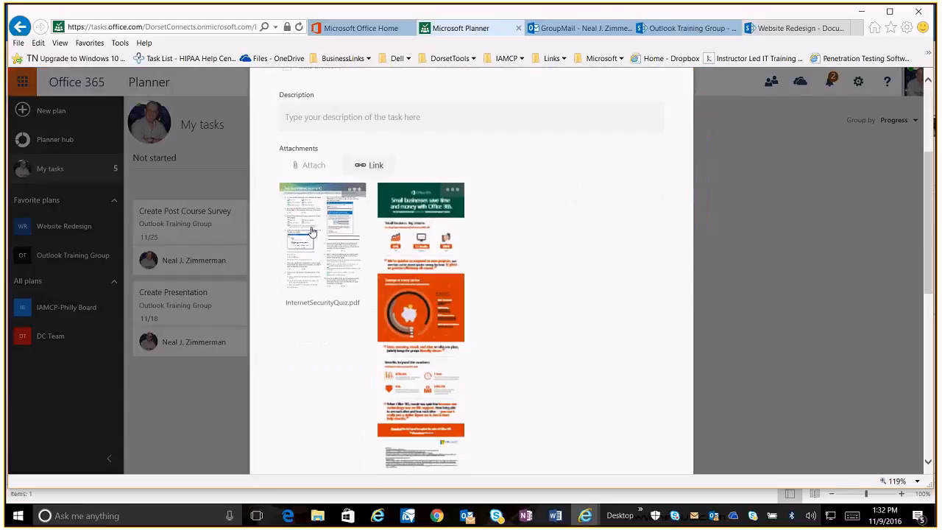
scroll(472, 349, "down", 4)
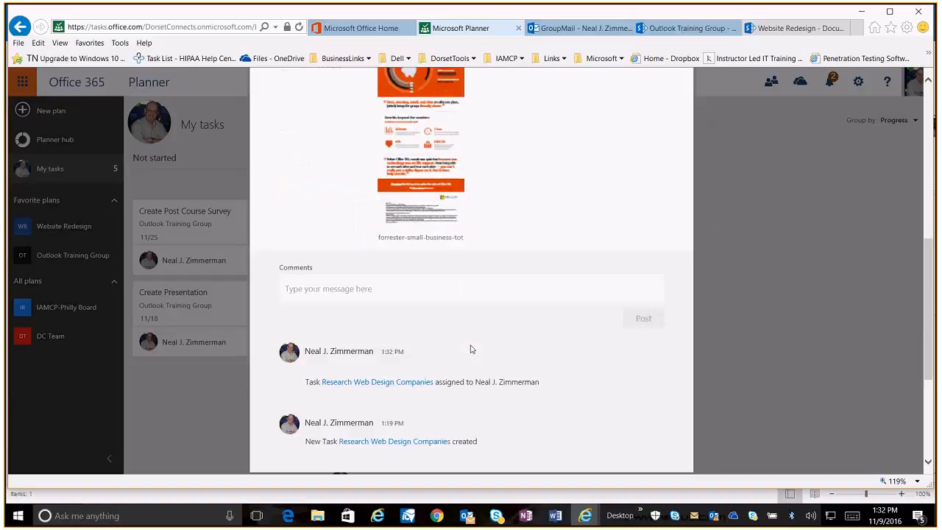
scroll(471, 350, "up", 6)
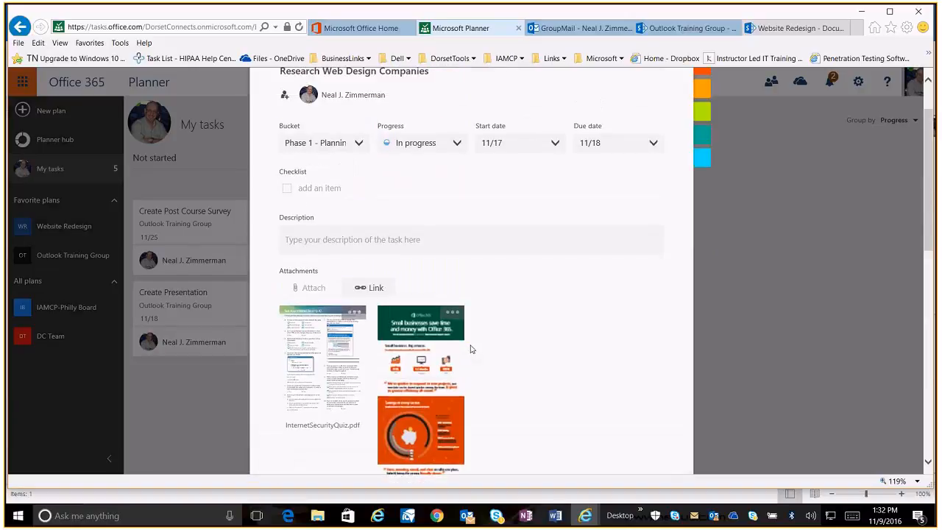
double_click(303, 290)
left_click(304, 289)
left_click(368, 289)
type("http://www")
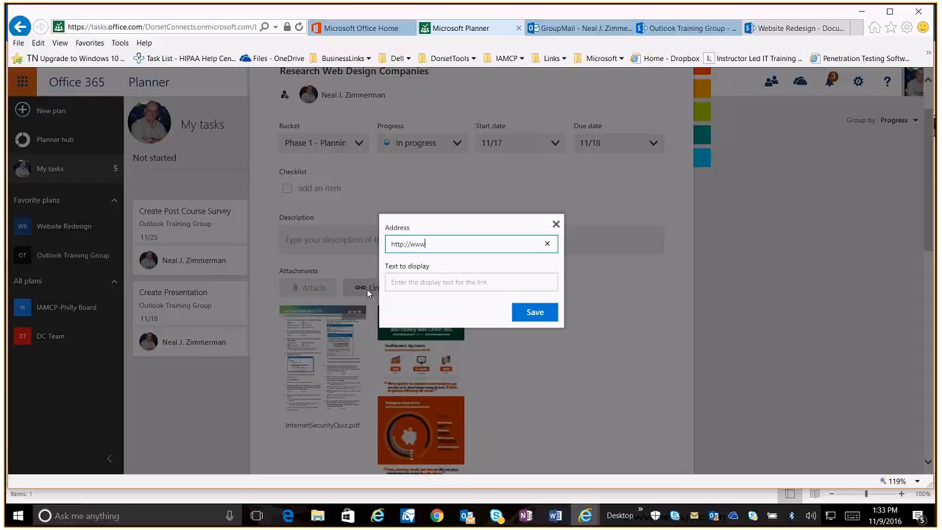
type(".microsoft.com")
key("Tab")
type("Microsof")
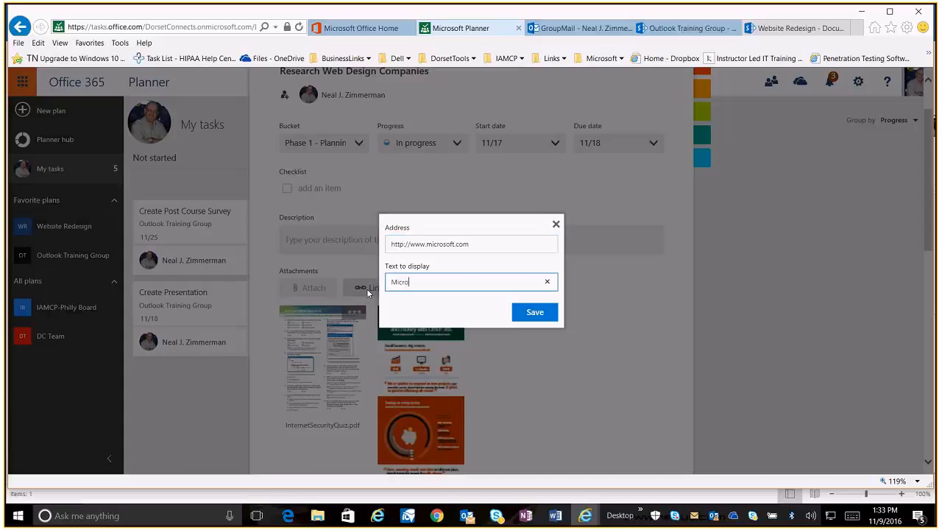
type("t Web site")
left_click(541, 312)
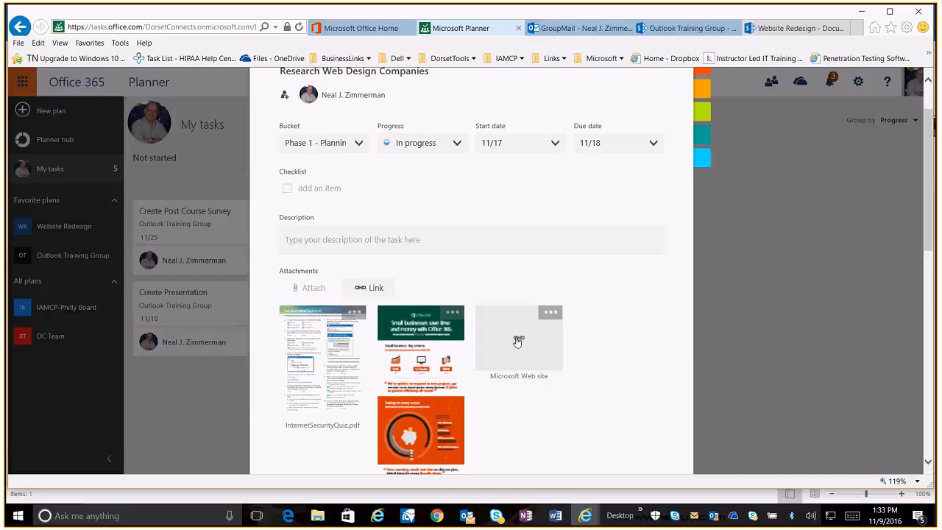
Open the Microsoft Web site link attachment, then return to the Planner tab
left_click(517, 341)
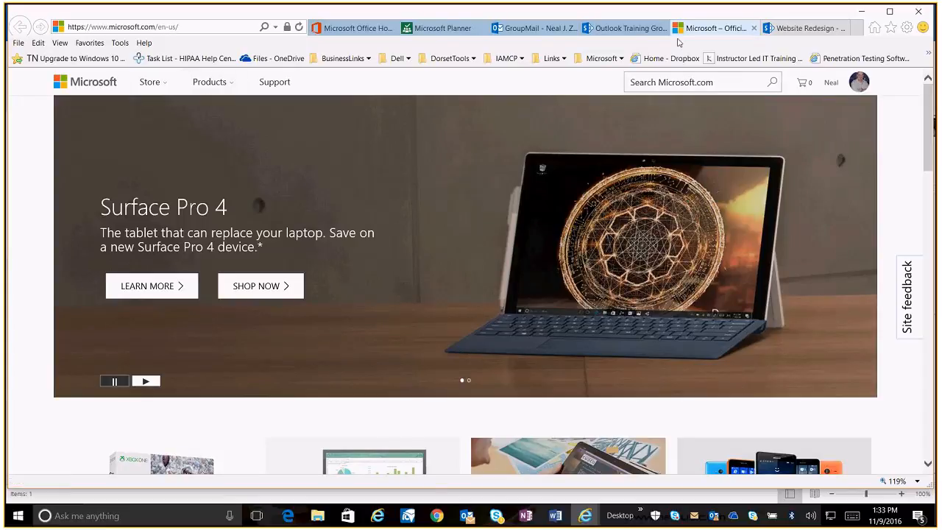
left_click(639, 29)
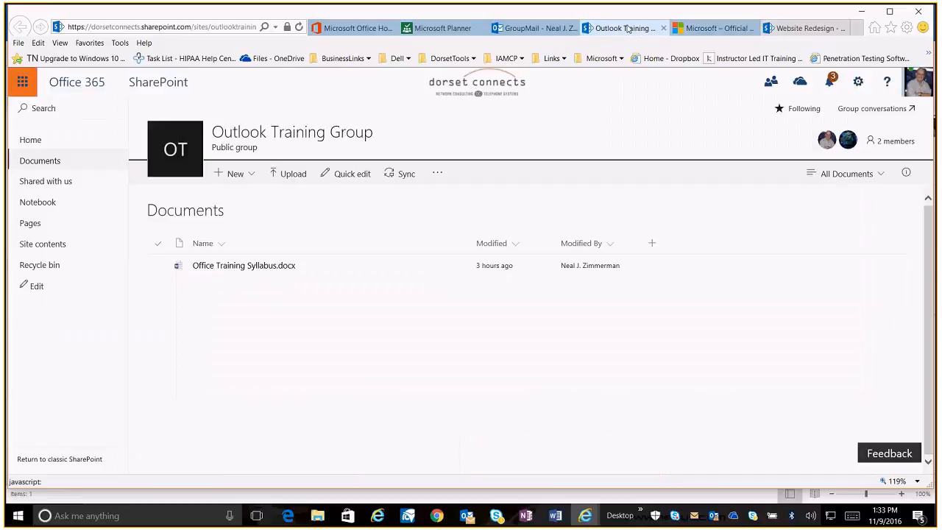
left_click(425, 29)
Post the comment "go to microsoft link to view great landing page photo" on the task
scroll(632, 321, "down", 5)
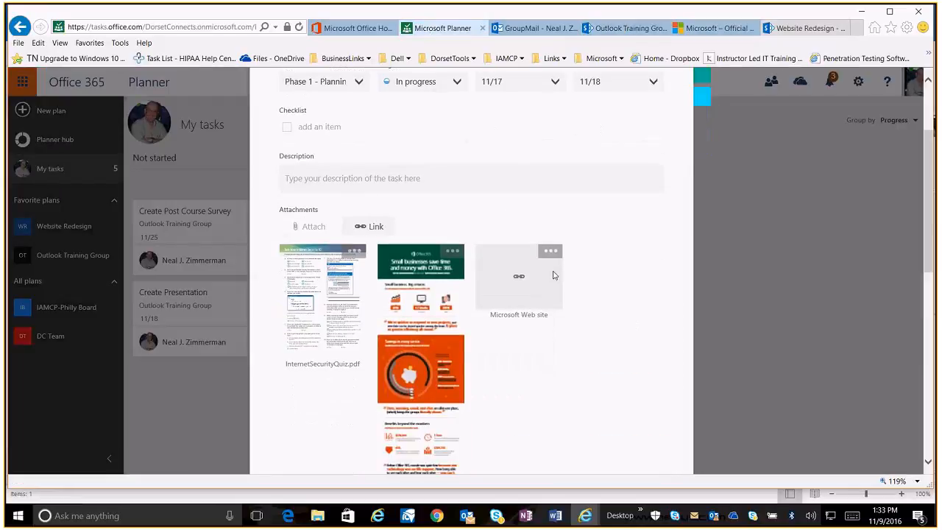
left_click(354, 350)
type("go ")
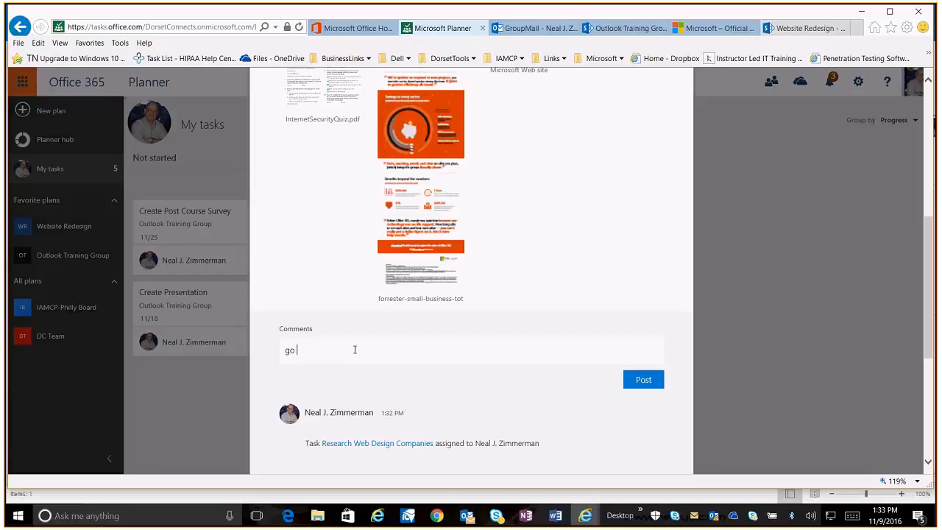
type("to microsoft link to view great")
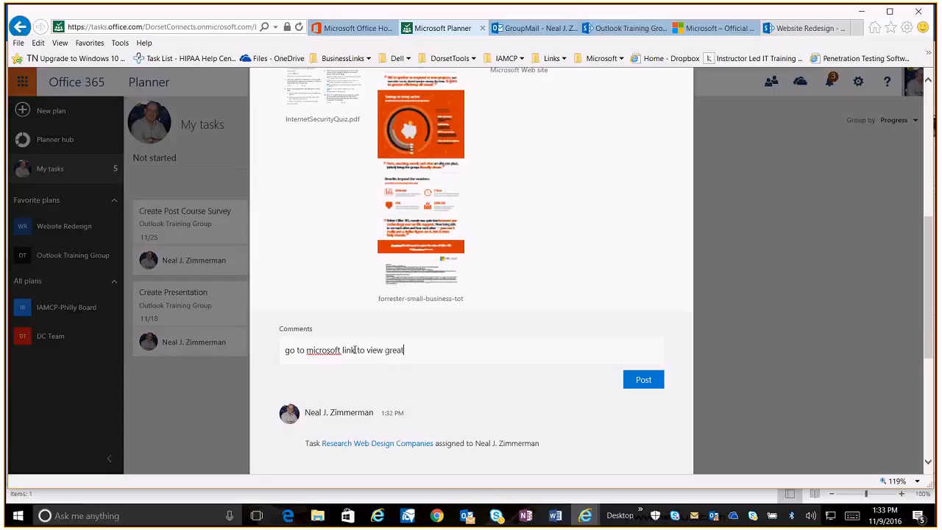
type(" landing page photo")
left_click(642, 383)
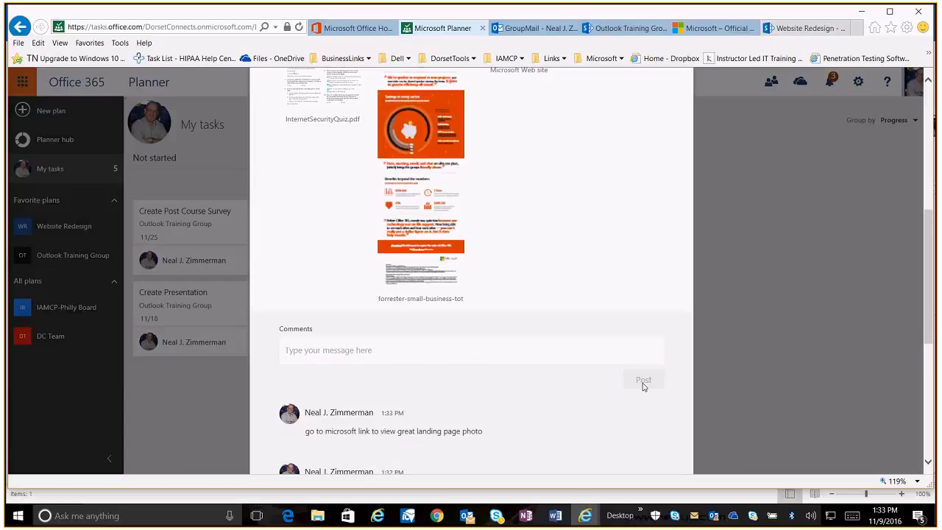
scroll(584, 332, "down", 1)
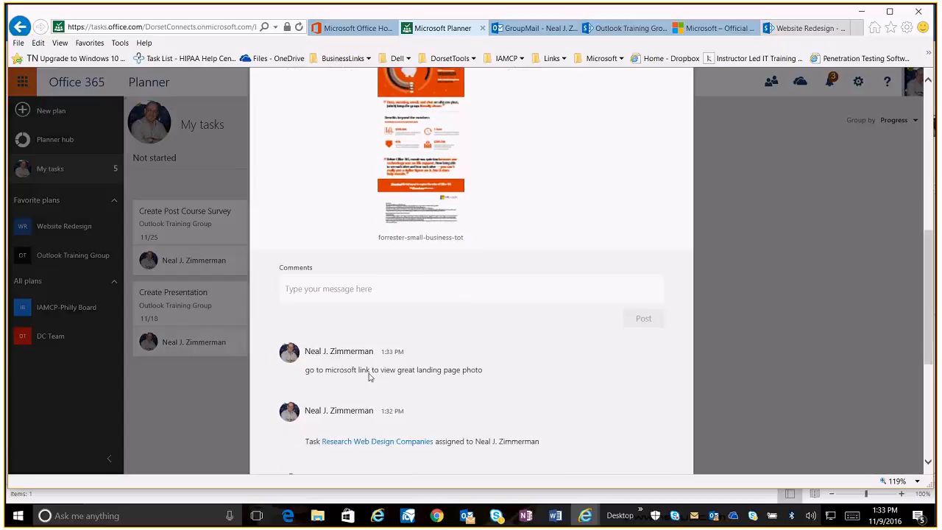
Mark the Research Web Design Companies task as Completed and close the task
scroll(374, 380, "up", 5)
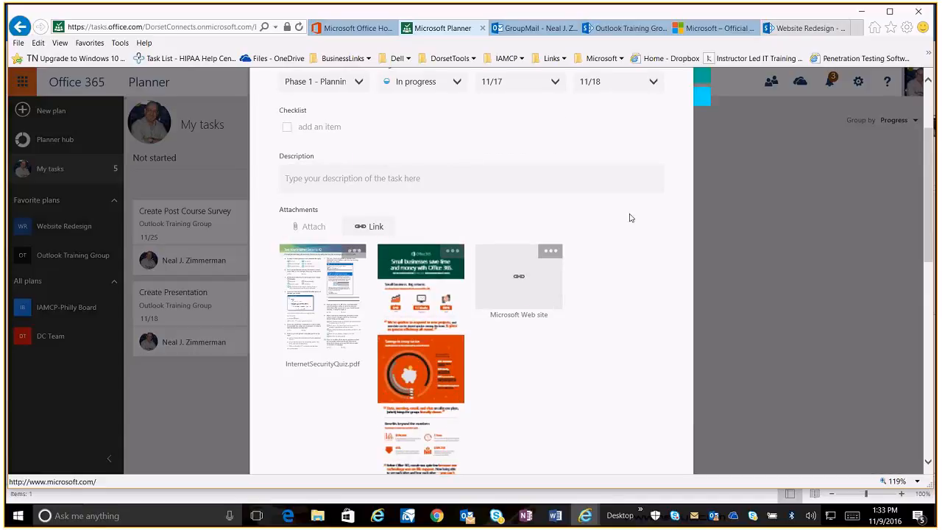
scroll(435, 264, "up", 2)
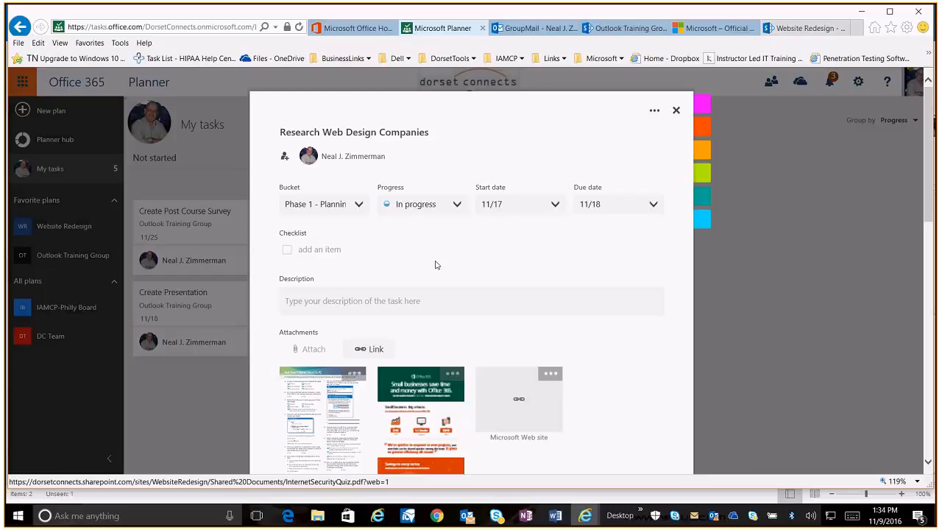
left_click(456, 203)
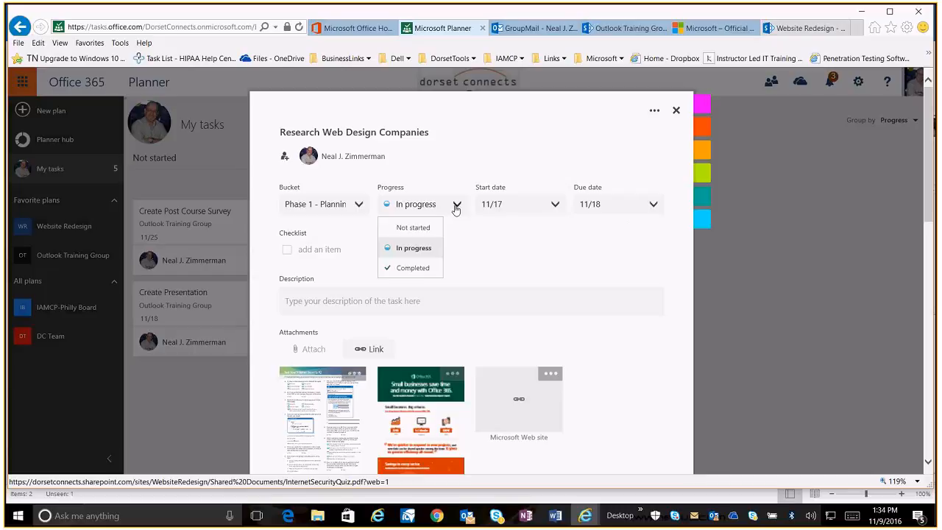
left_click(423, 269)
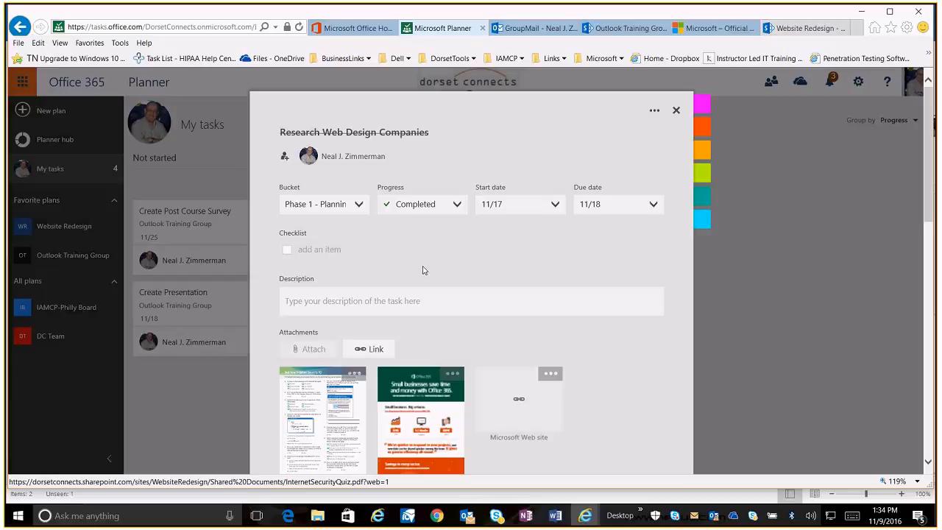
left_click(674, 111)
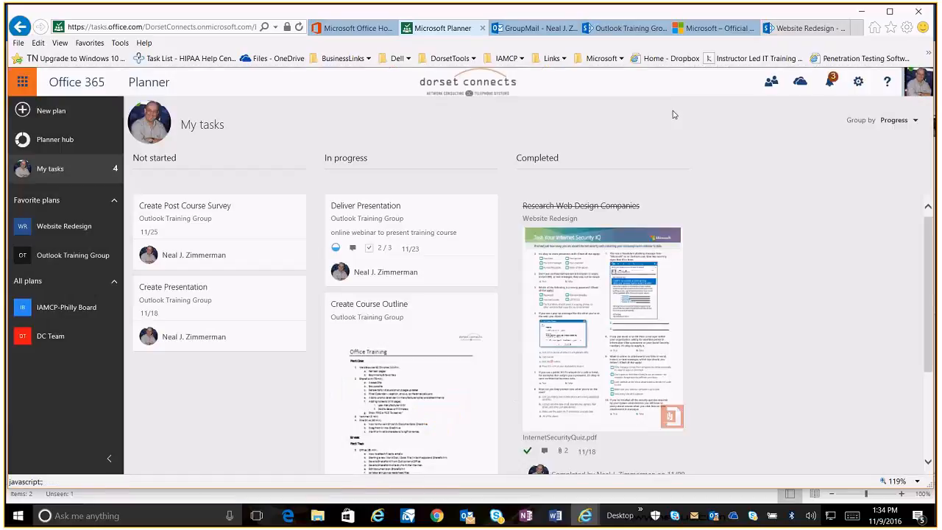
Open the Website Redesign plan from the Planner hub and group its board by Progress
left_click(53, 139)
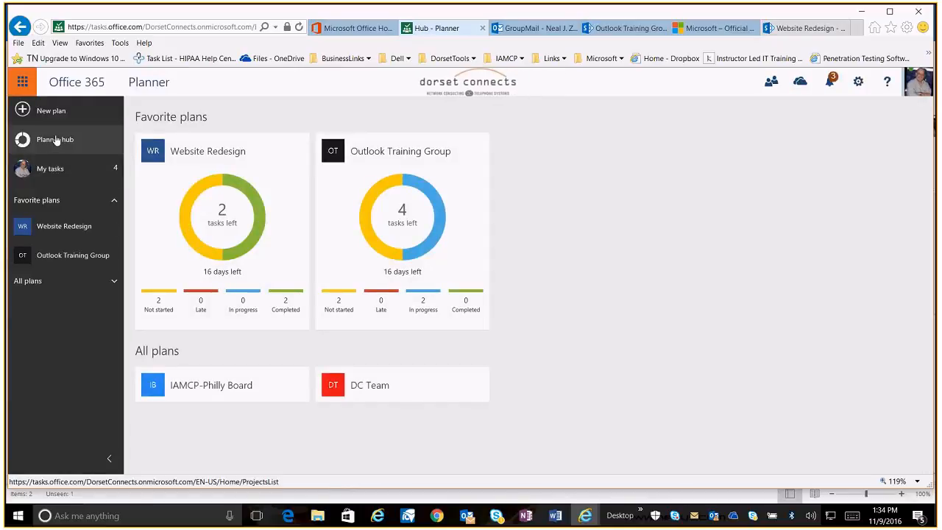
left_click(292, 300)
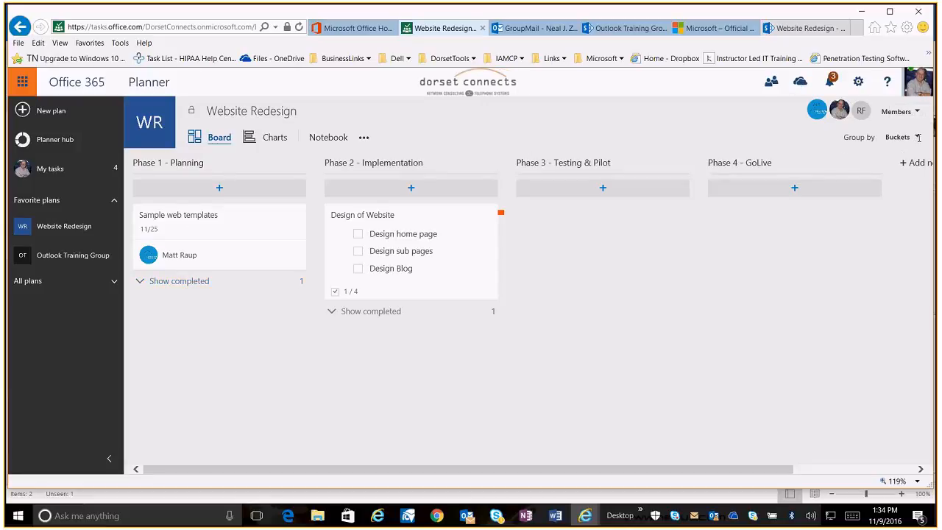
left_click(899, 138)
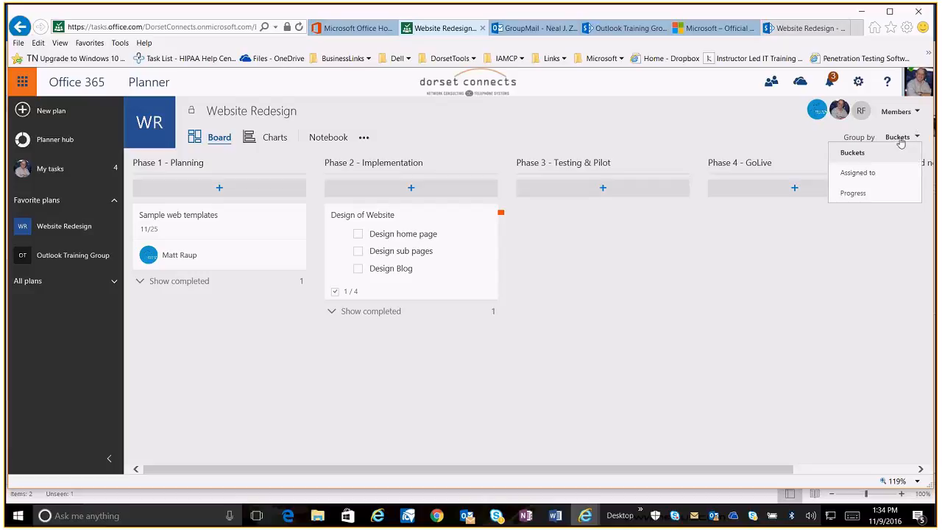
left_click(852, 193)
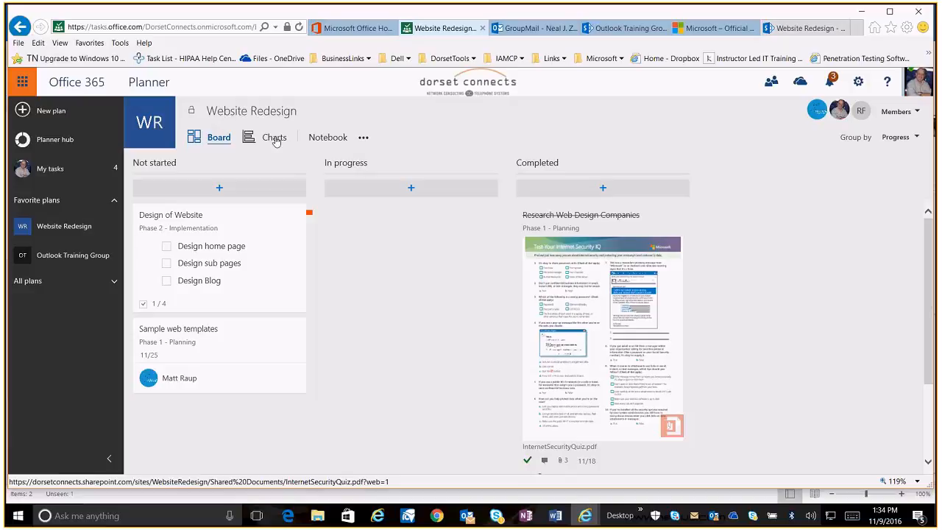
Switch the plan to the Charts view, group the task list by Progress and show completed tasks
left_click(275, 138)
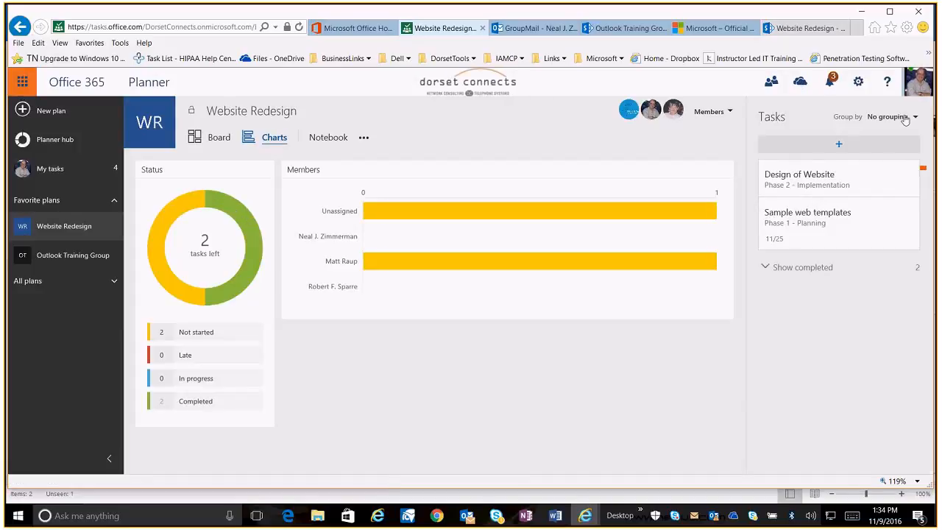
left_click(904, 117)
left_click(851, 196)
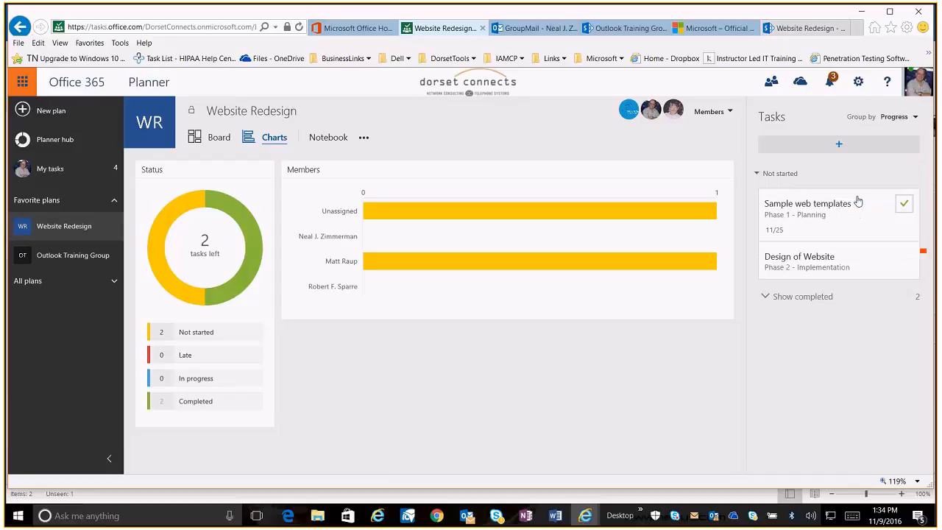
left_click(765, 298)
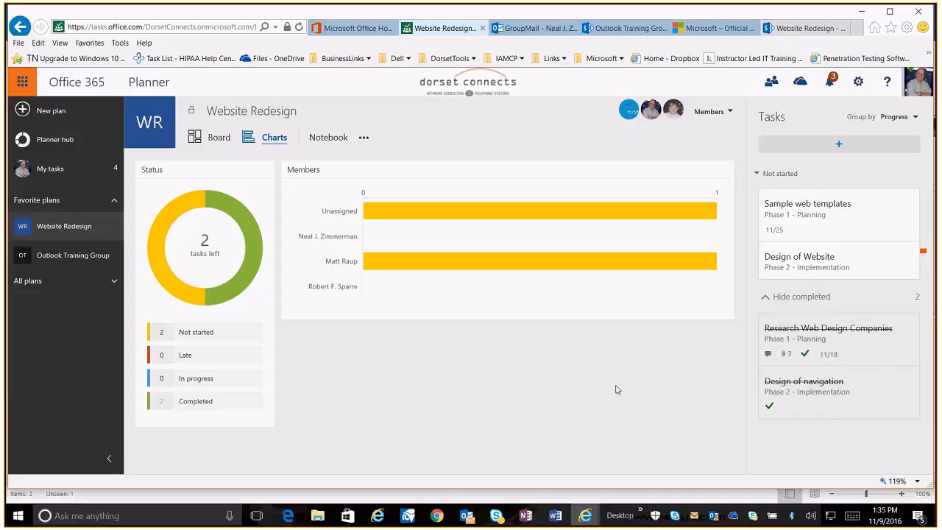
Switch to Outlook and view the Research Web Design Companies comment conversation in the Website Redesign group
left_click(466, 515)
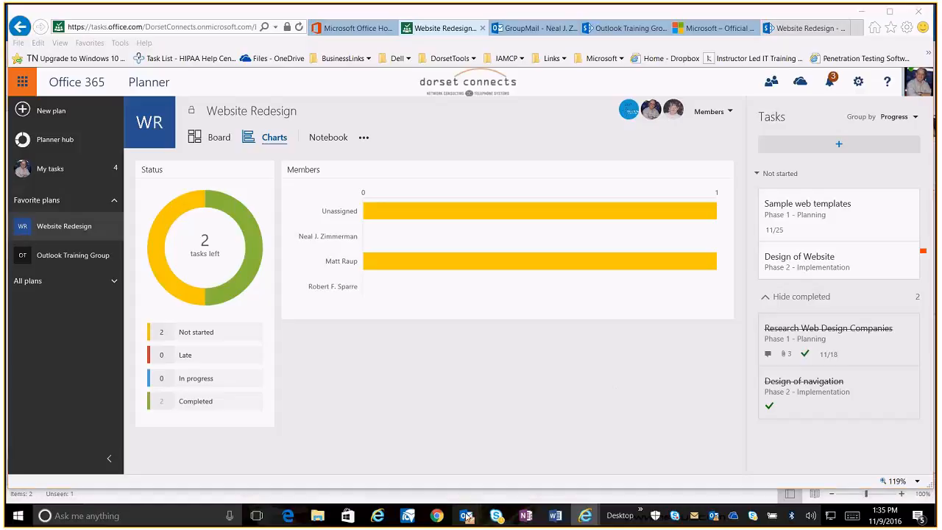
left_click(435, 485)
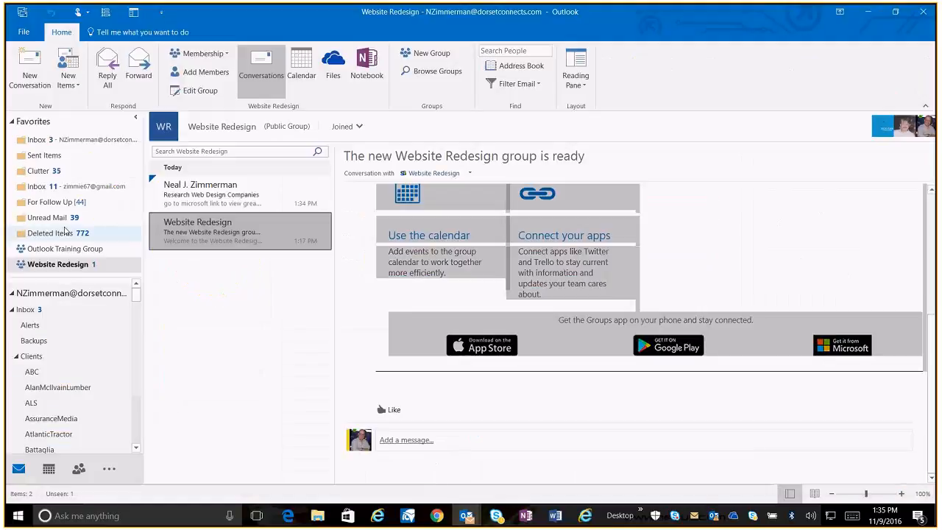
left_click(68, 249)
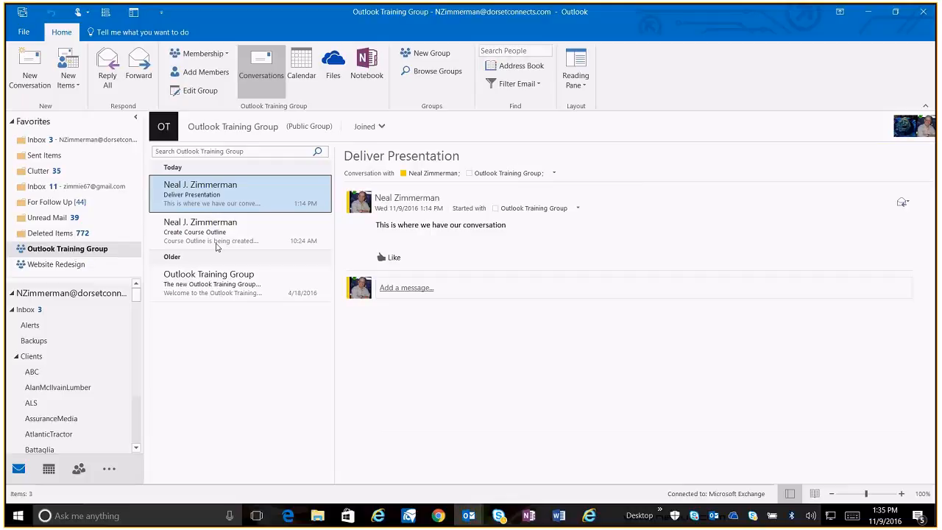
left_click(76, 269)
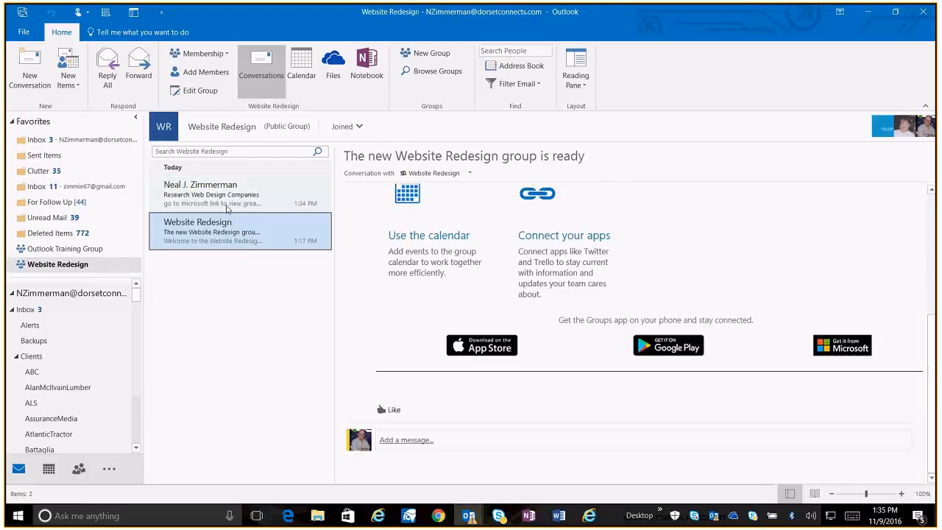
left_click(228, 209)
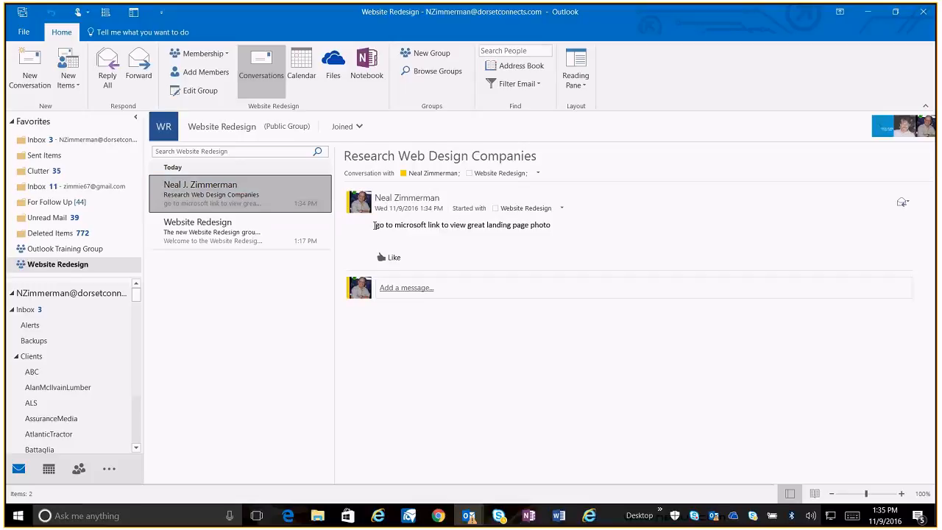
left_click_drag(375, 225, 548, 225)
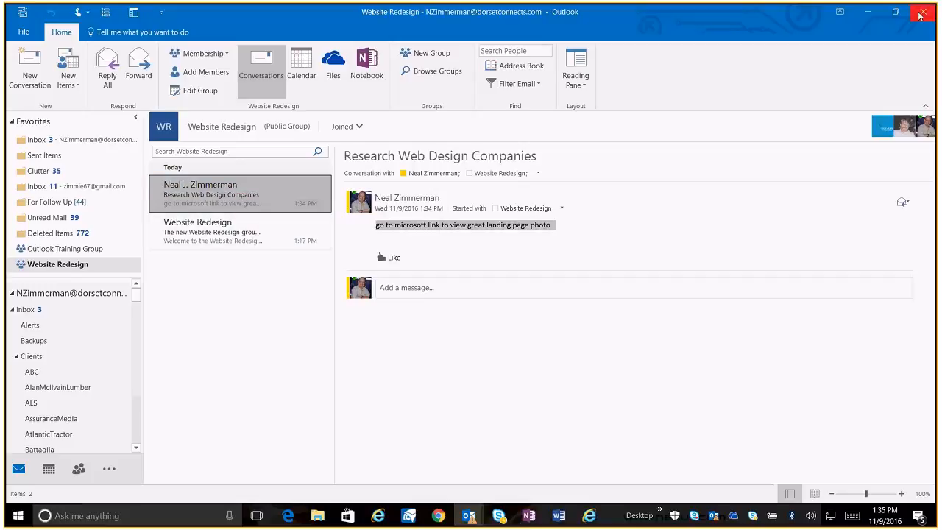
Minimize Outlook and browse the open SharePoint, Outlook group and Planner browser tabs
left_click(868, 13)
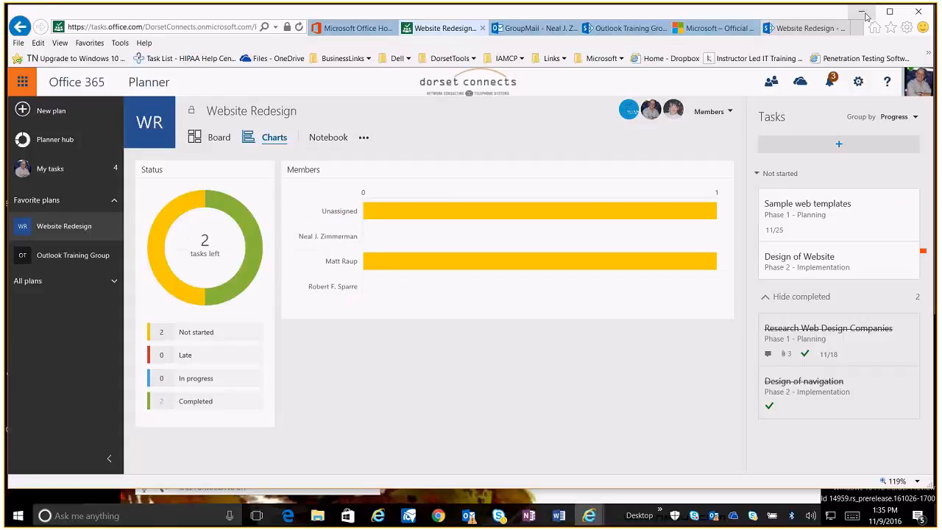
left_click(621, 28)
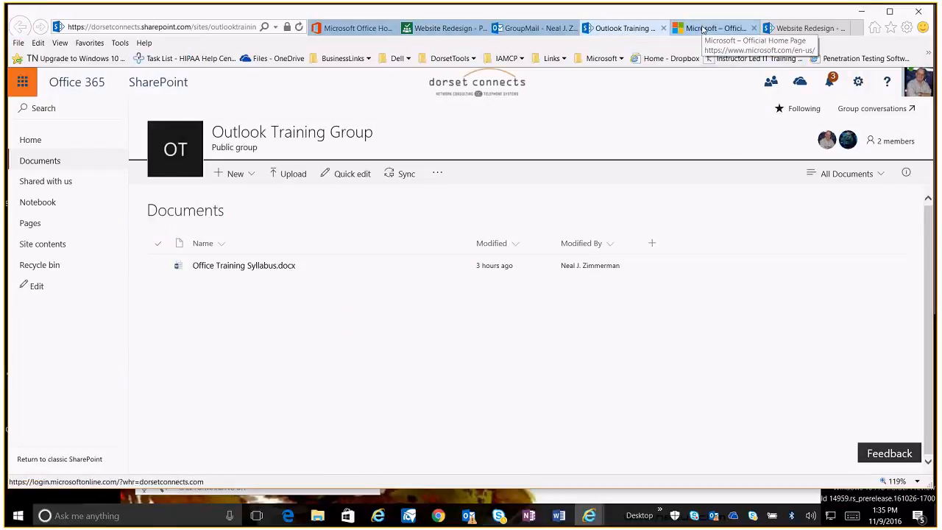
left_click(539, 29)
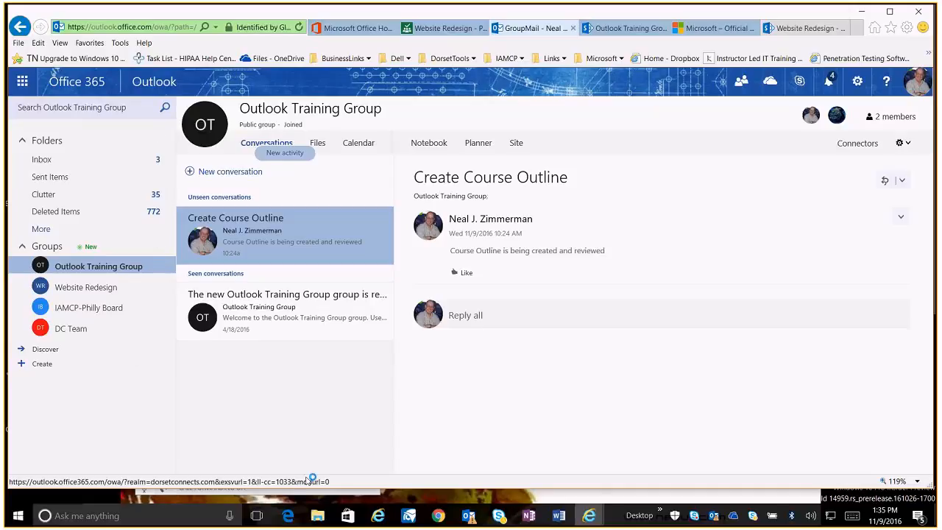
left_click(428, 29)
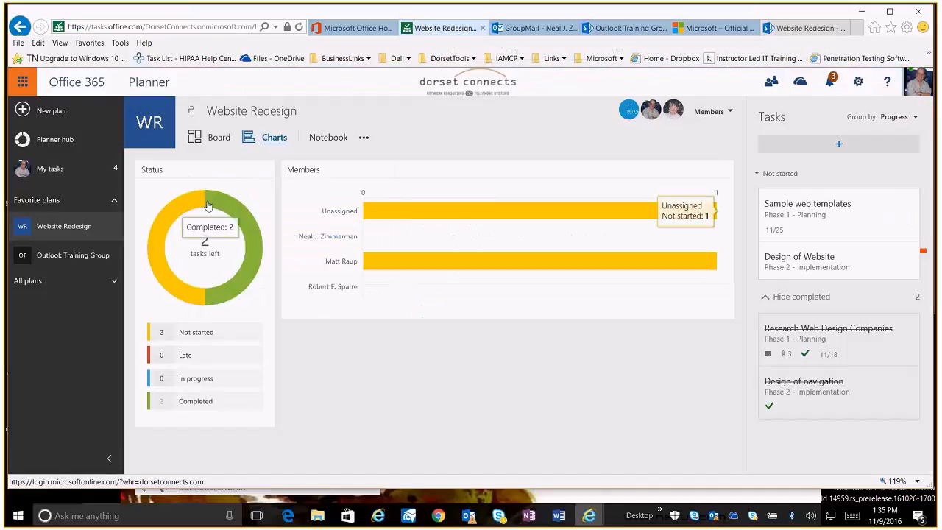
Subscribe the Website Redesign plan to email updates
left_click(365, 138)
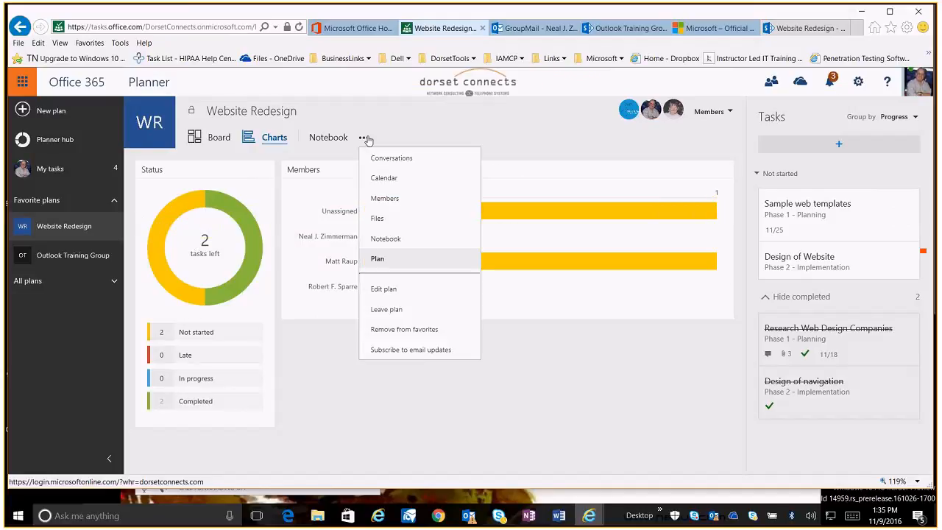
left_click(404, 351)
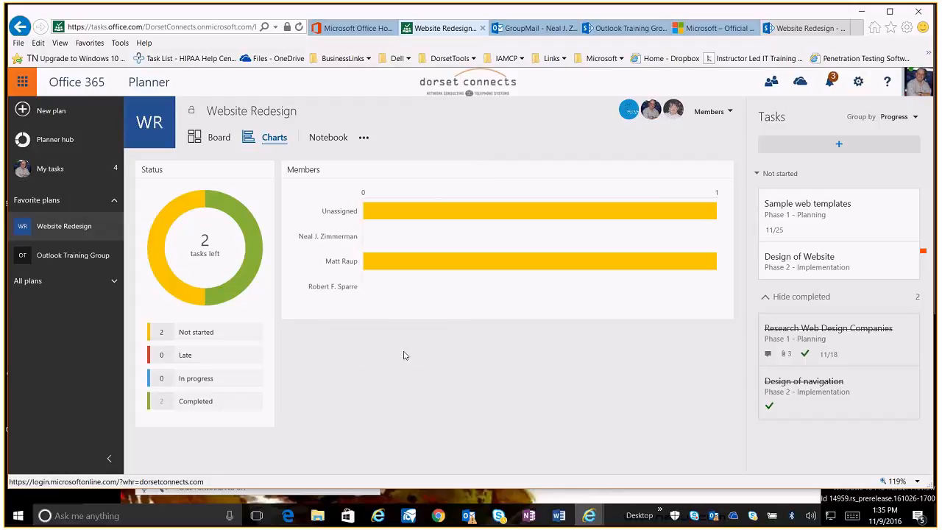
left_click(363, 139)
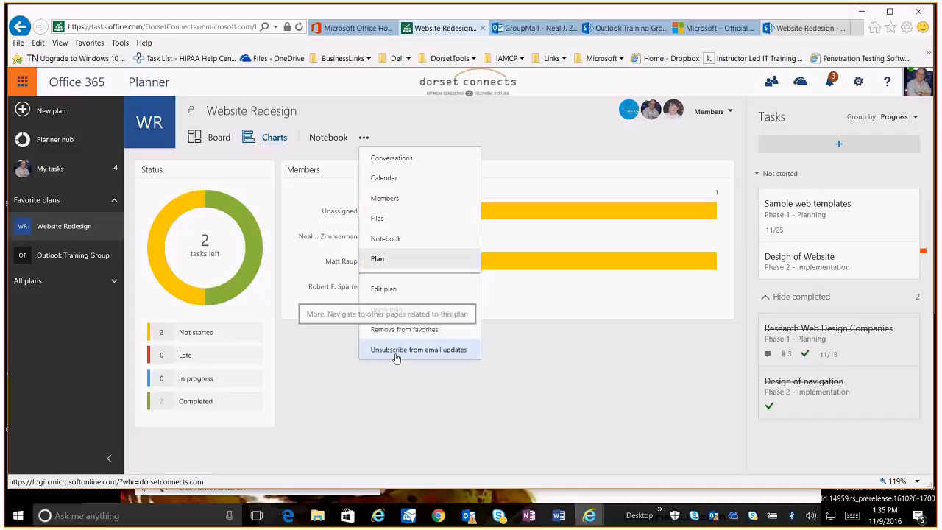
left_click(423, 428)
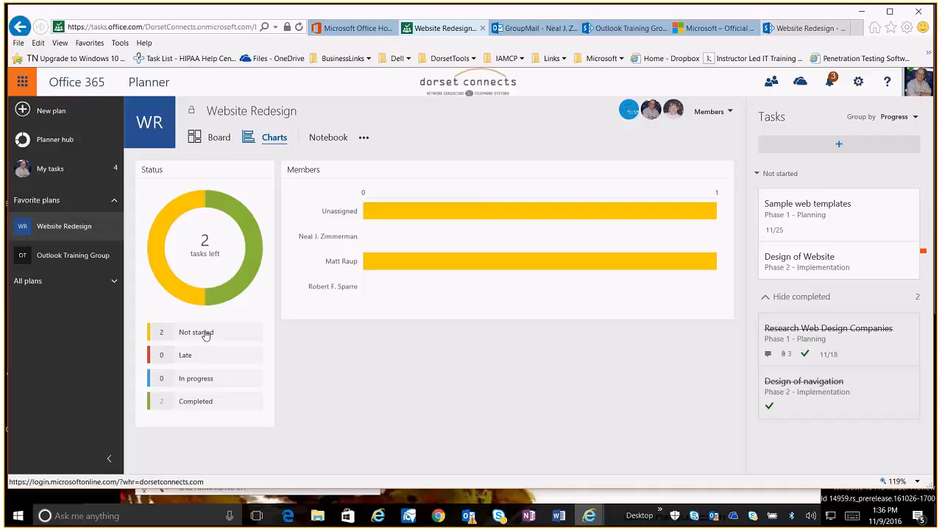
Open the Design of Website task and check off its Design sub pages and Design home page items
left_click(394, 215)
left_click(796, 226)
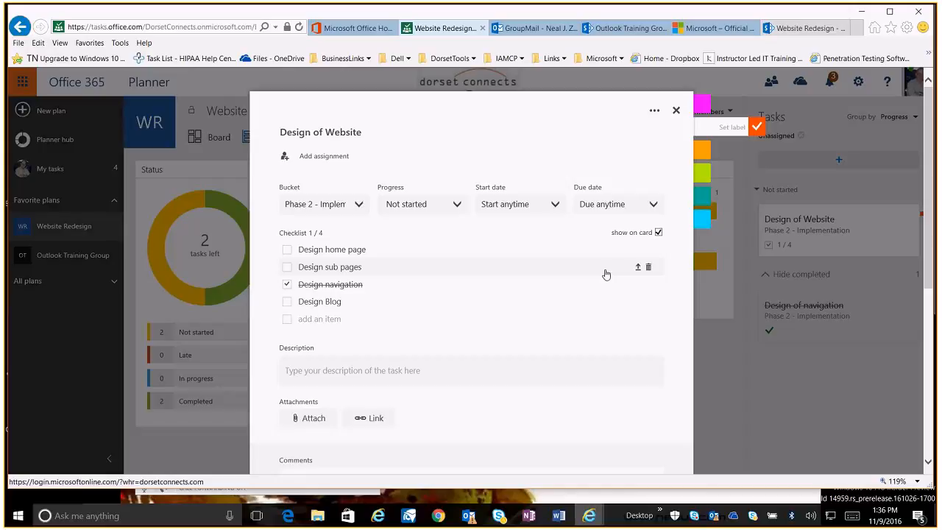
left_click(287, 267)
left_click(287, 249)
Set the Design of Website task's progress to In progress and close the task
left_click(450, 208)
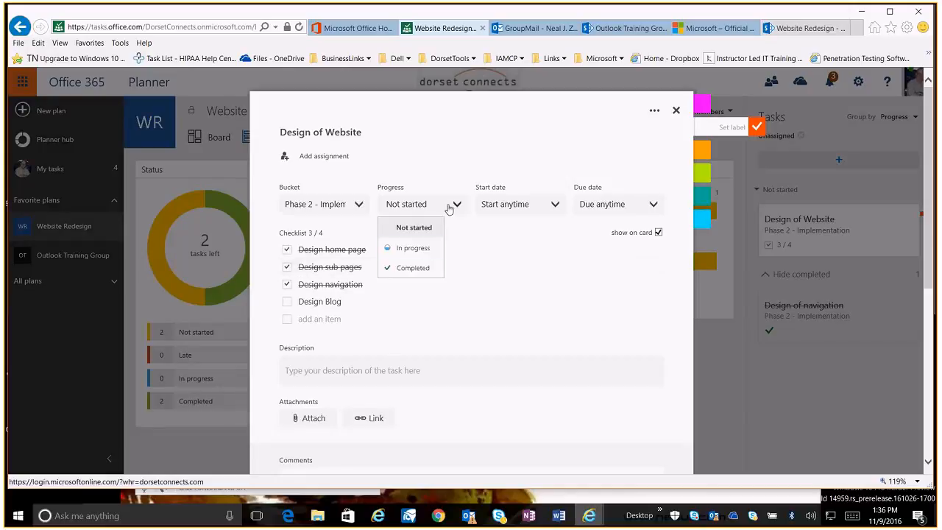
left_click(422, 248)
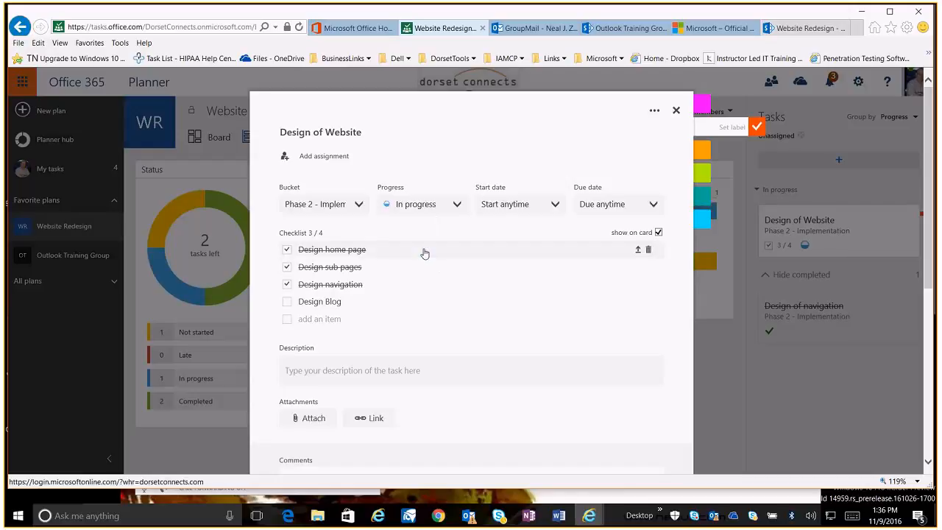
scroll(542, 290, "down", 3)
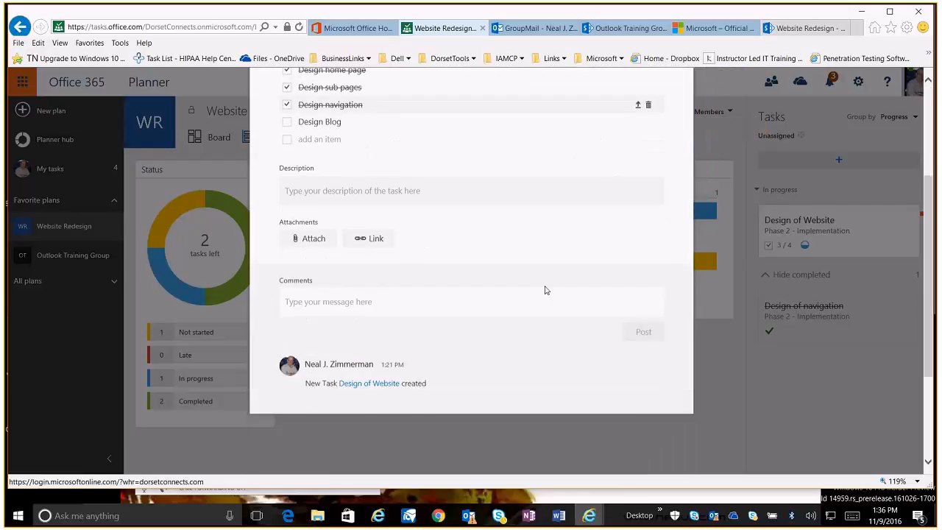
scroll(544, 290, "up", 3)
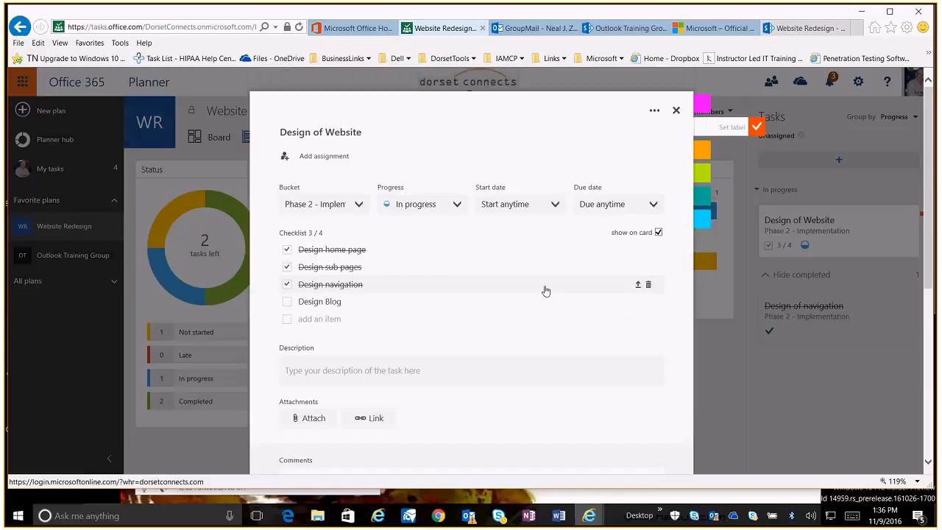
left_click(675, 111)
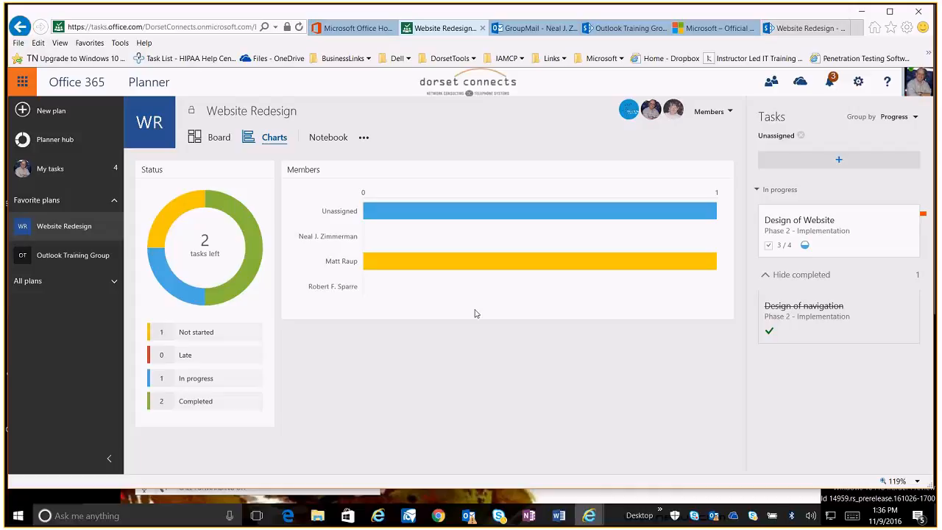
Switch to the Outlook web mail tab and open the Inbox
left_click(598, 30)
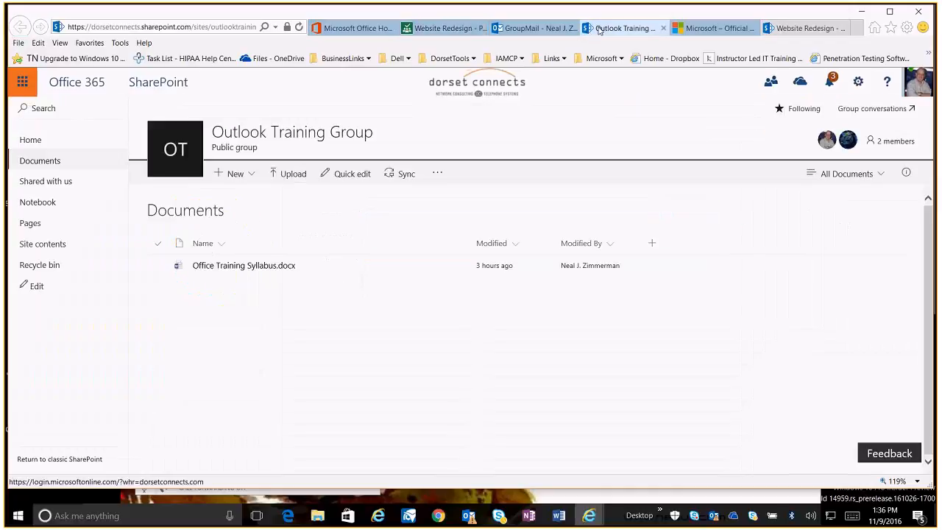
left_click(526, 29)
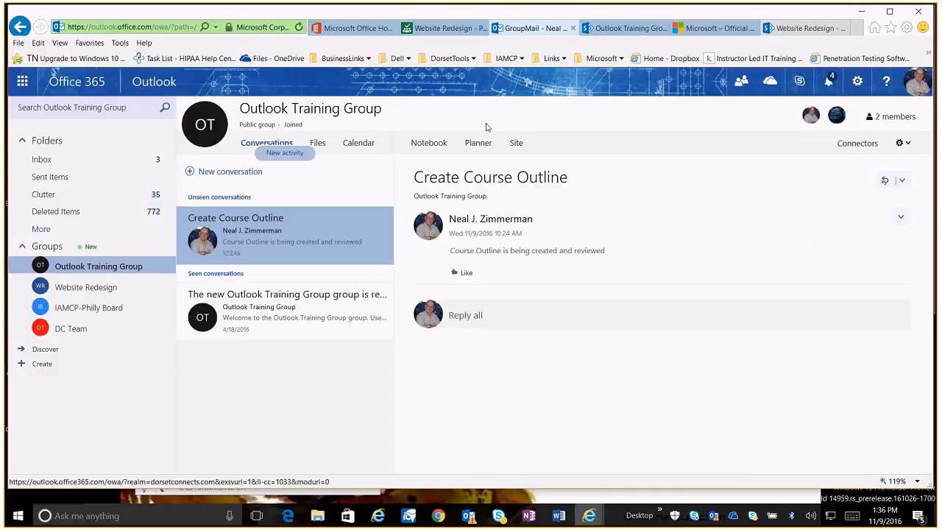
left_click(136, 162)
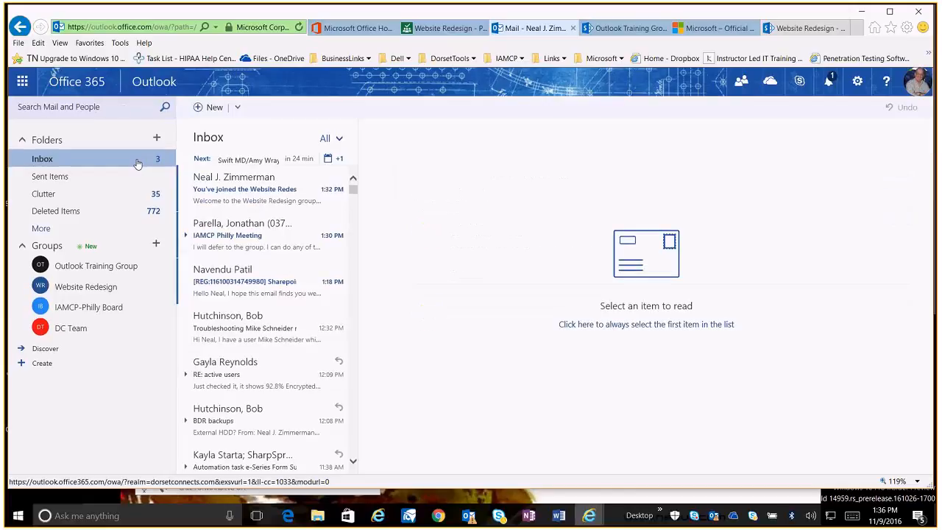
Open the You've joined the Website Redesign group welcome email
left_click(226, 194)
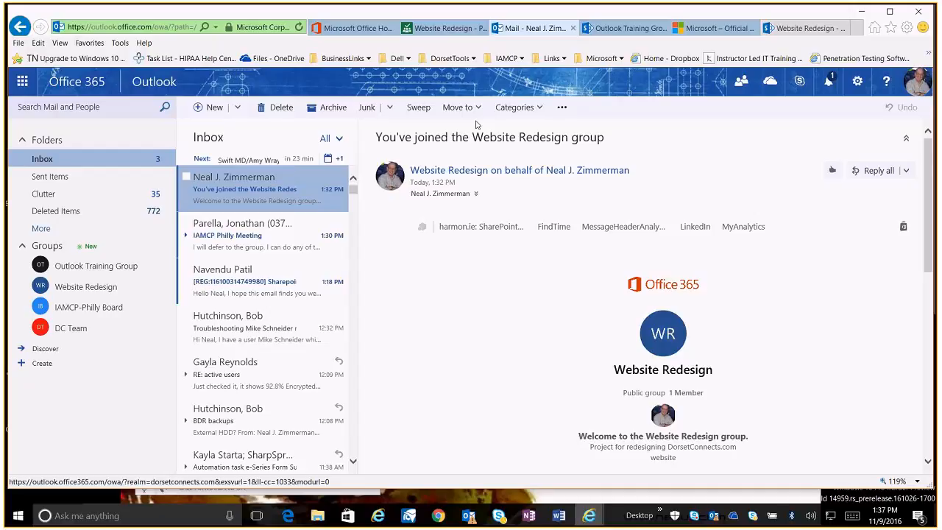
Return to the Website Redesign plan in Planner and browse its extra plan options and the All plans list
left_click(433, 31)
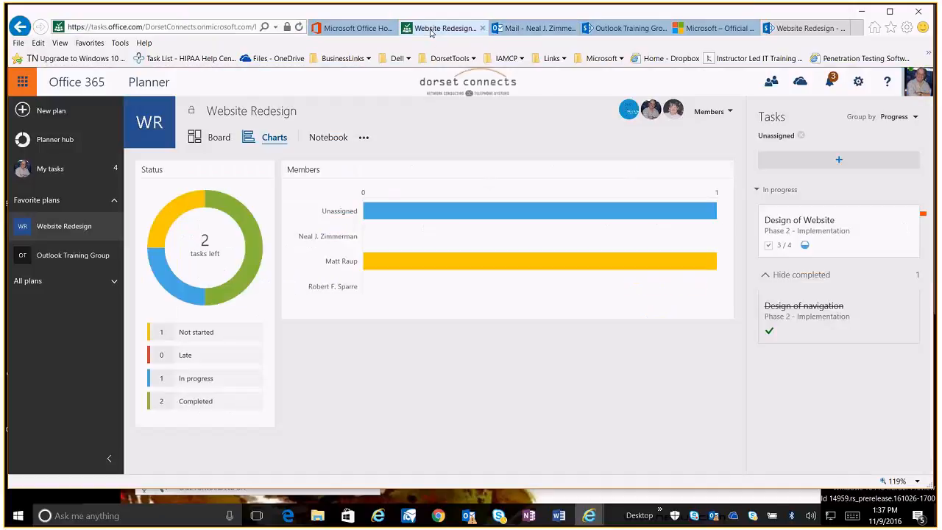
left_click(363, 139)
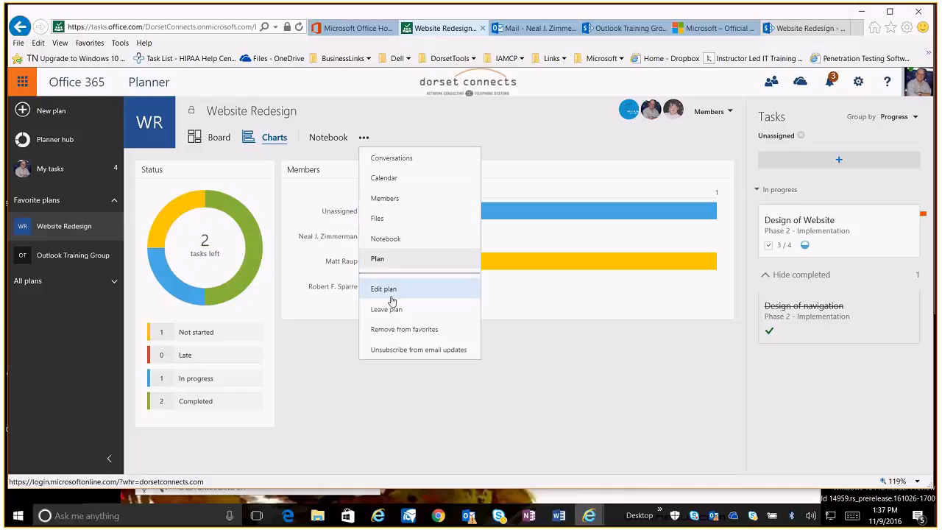
left_click(391, 298)
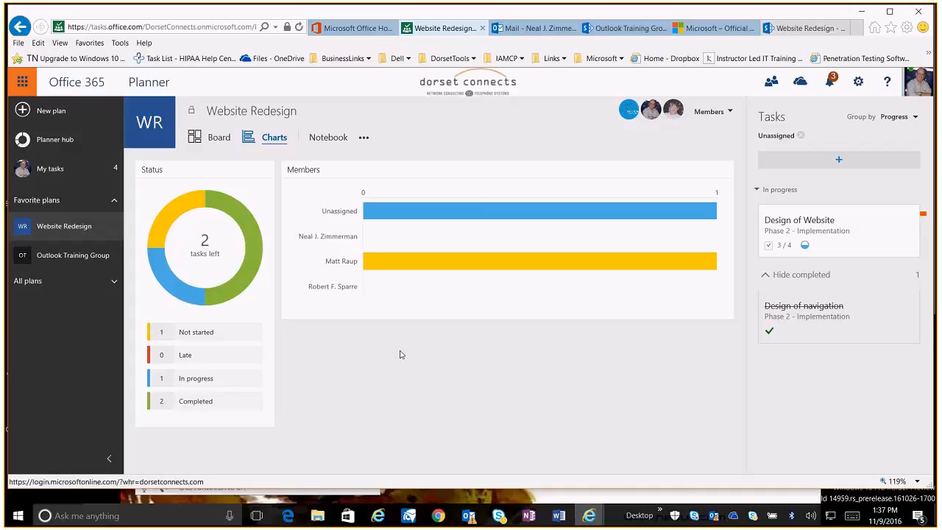
left_click(110, 282)
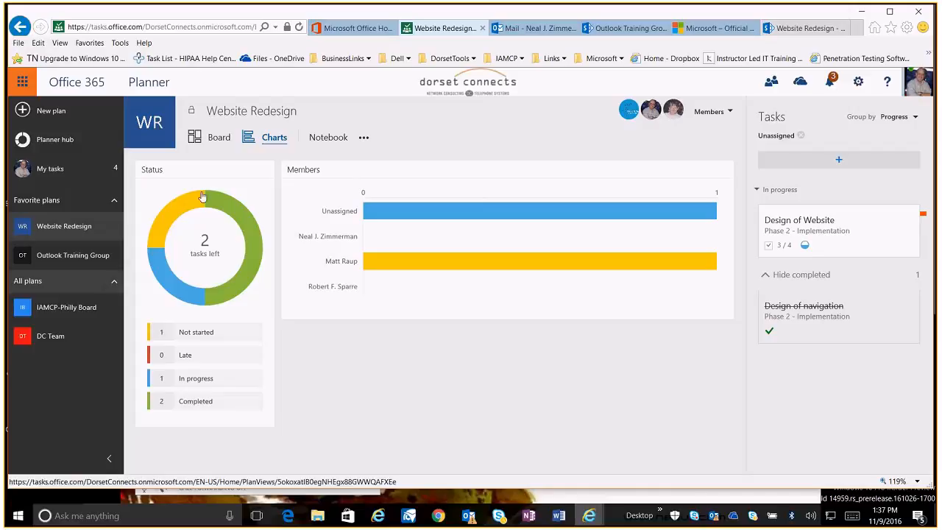
Show the Website Redesign plan as a Board, then open the Planner hub overview of all plans
left_click(209, 137)
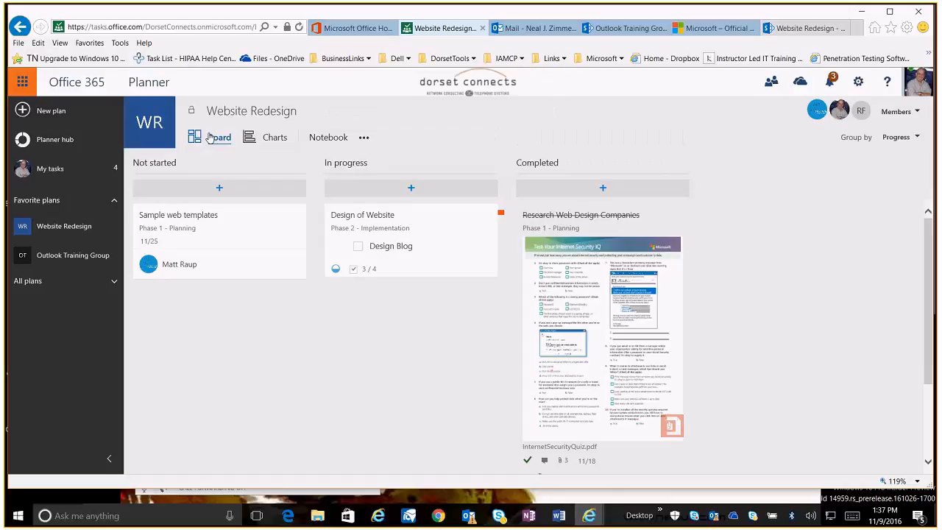
left_click(55, 142)
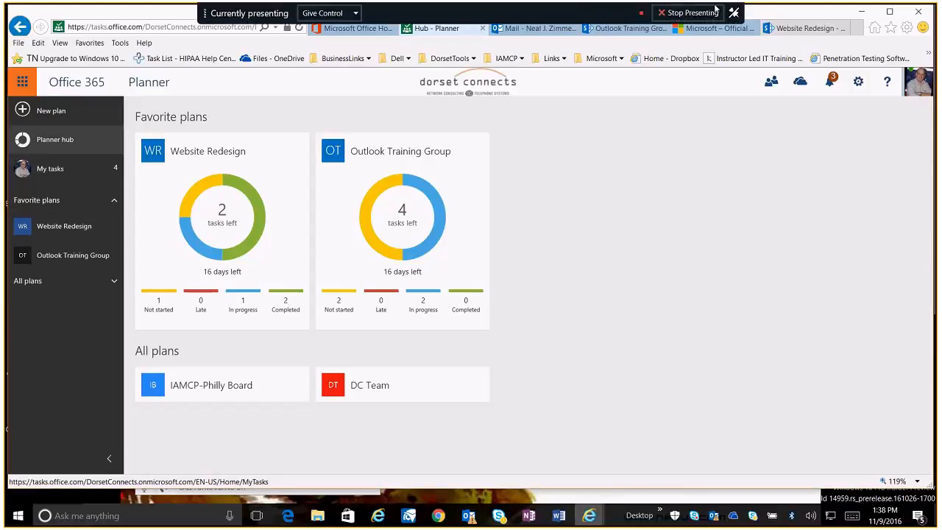
left_click(713, 12)
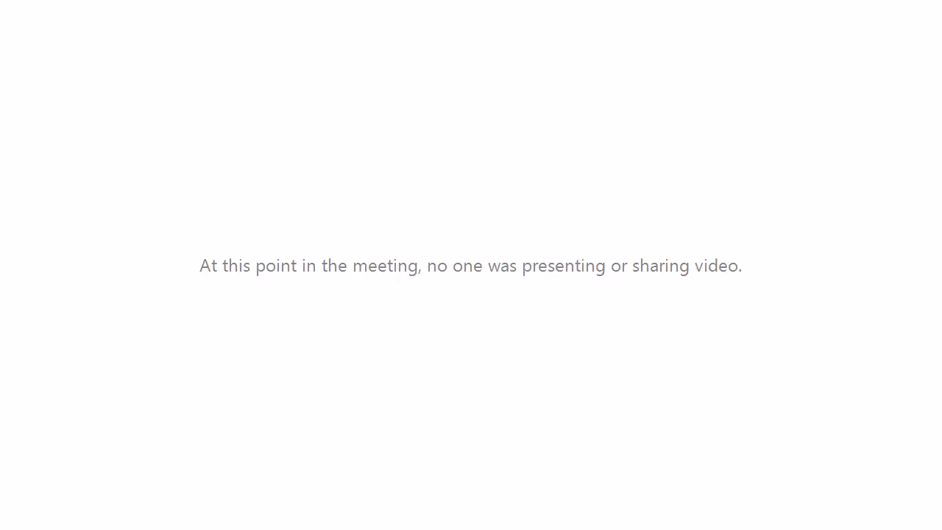